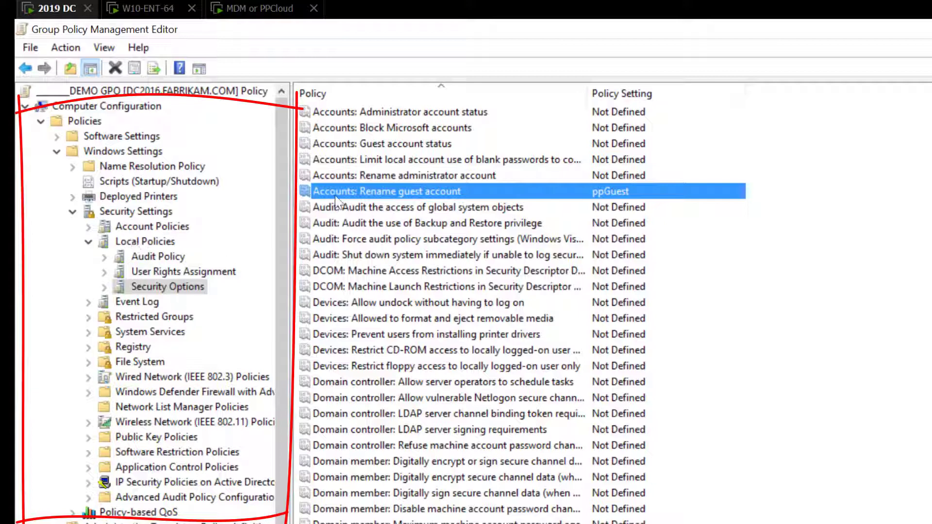
Look over the Rename guest account policy settings, then close them.
scroll(420, 334, "down", 6)
scroll(423, 339, "up", 6)
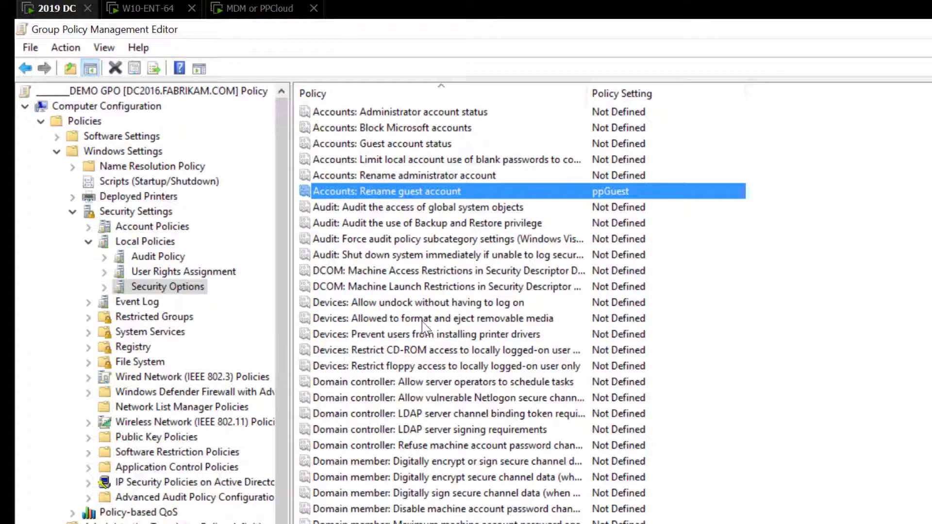
double_click(418, 191)
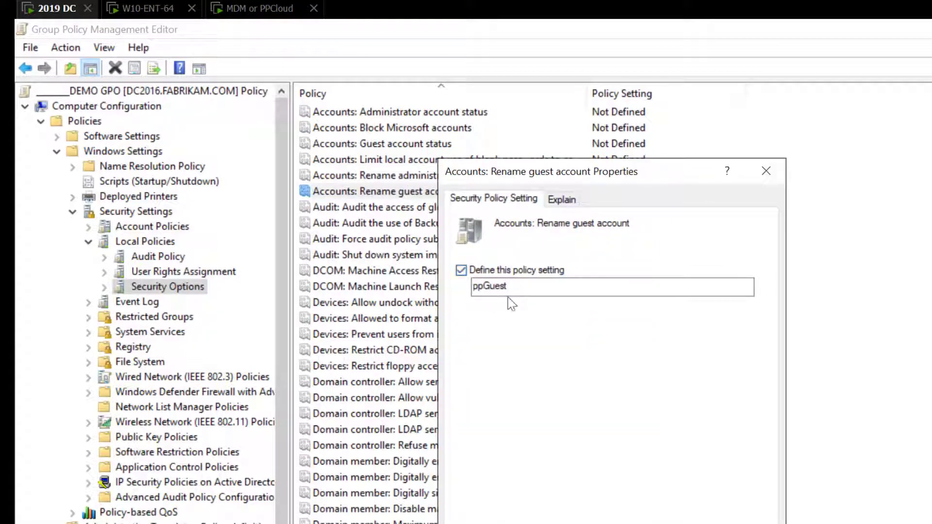
key("Return")
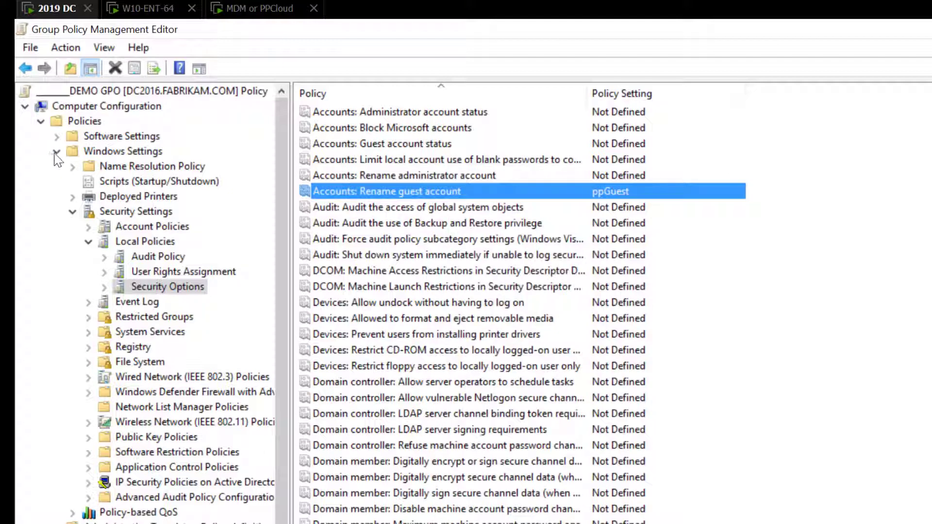
Collapse the computer Windows Settings and show the user Registry preferences under Preferences.
left_click(56, 153)
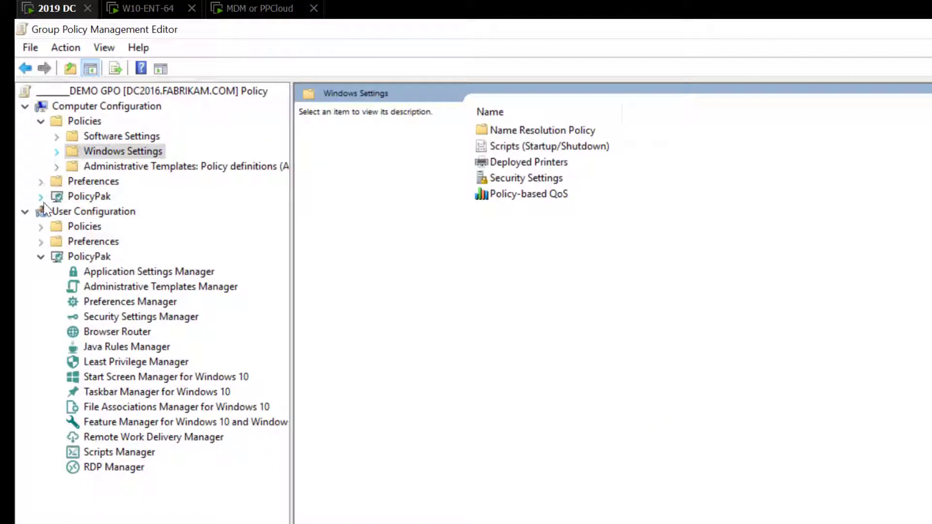
left_click(40, 242)
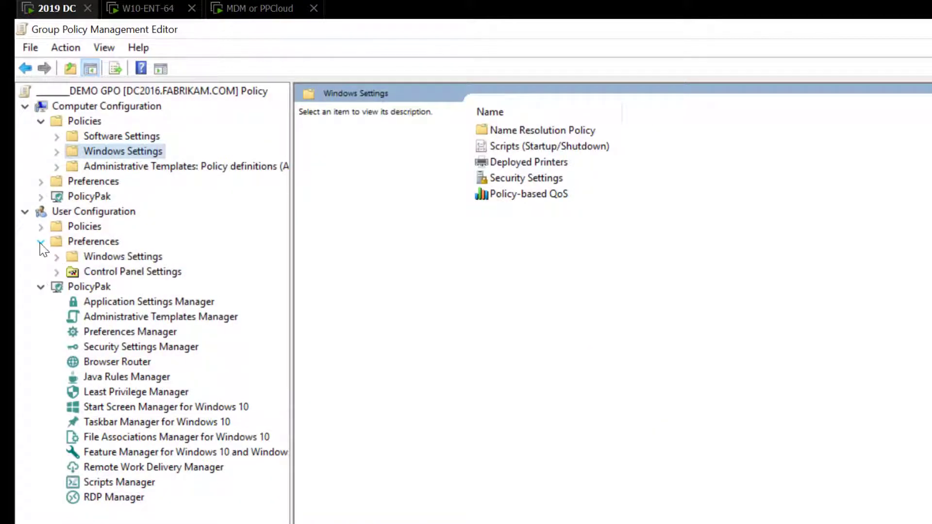
left_click(56, 257)
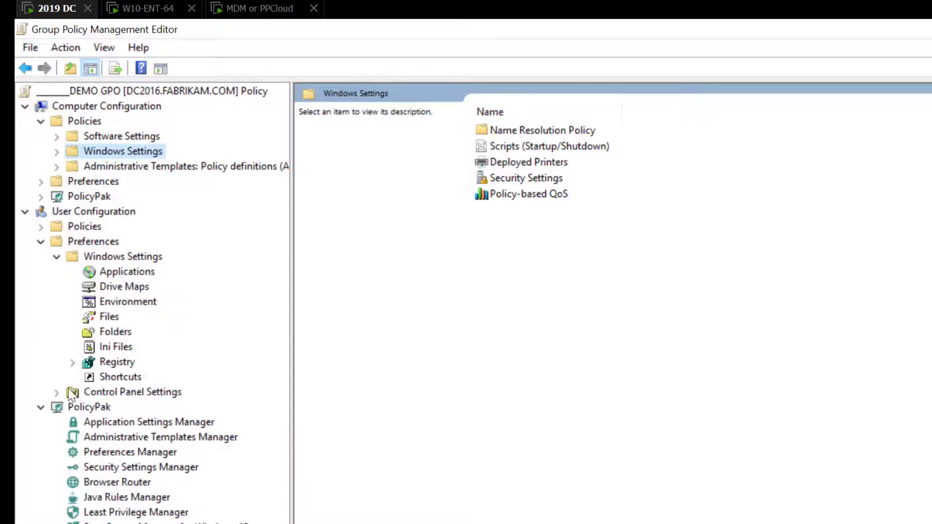
left_click(57, 393)
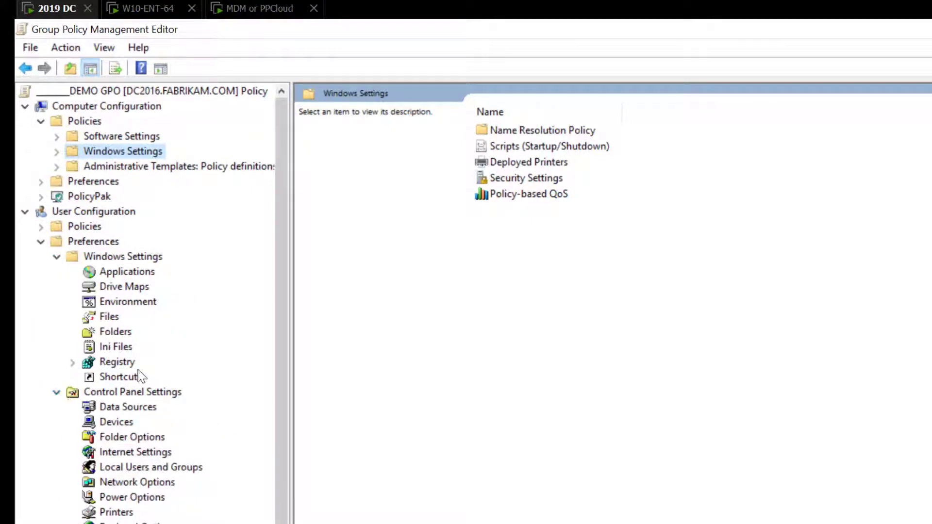
left_click(125, 363)
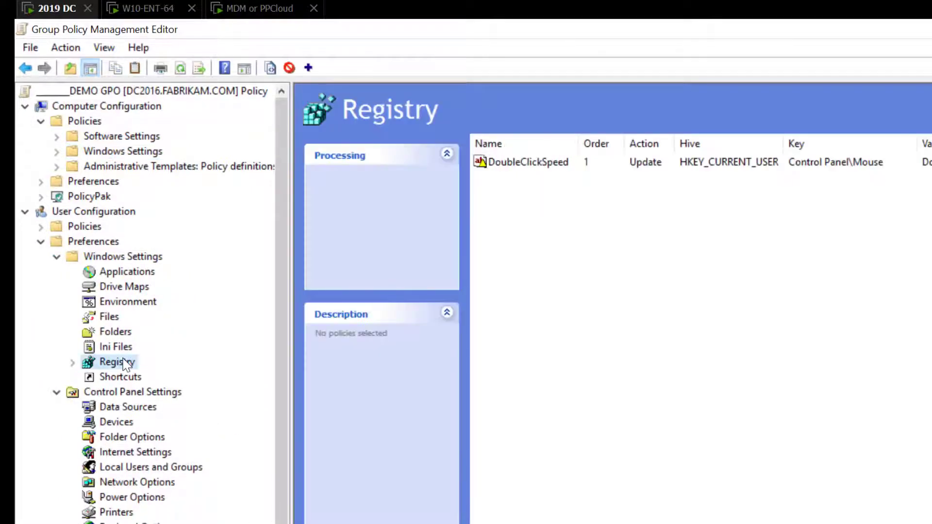
Inspect the DoubleClickSpeed item's targeting options, then cancel out without saving changes.
double_click(540, 168)
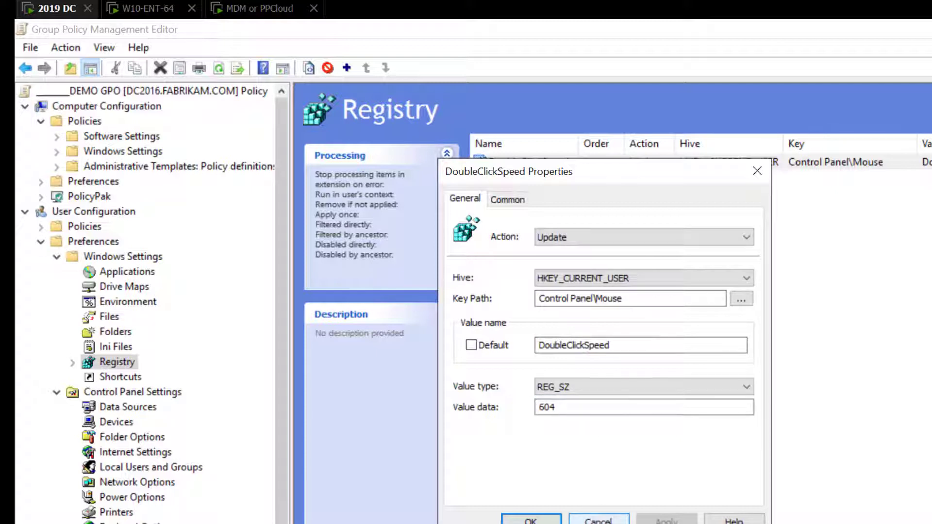
left_click(506, 199)
left_click(538, 318)
left_click(677, 313)
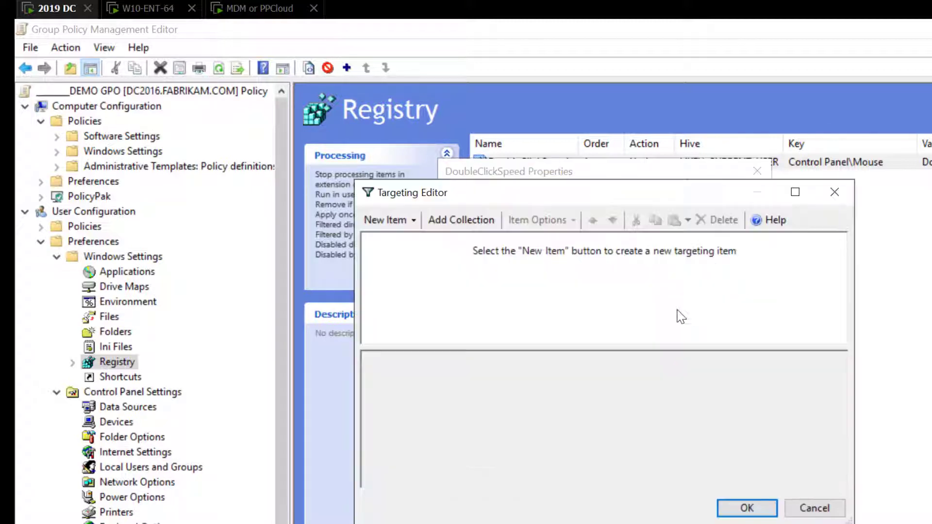
left_click(404, 225)
left_click(406, 223)
left_click(398, 222)
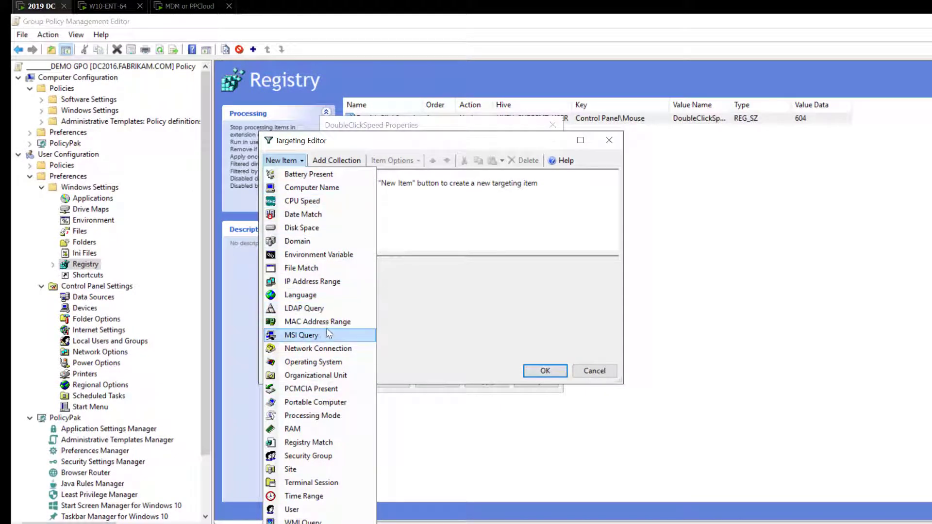
left_click(478, 226)
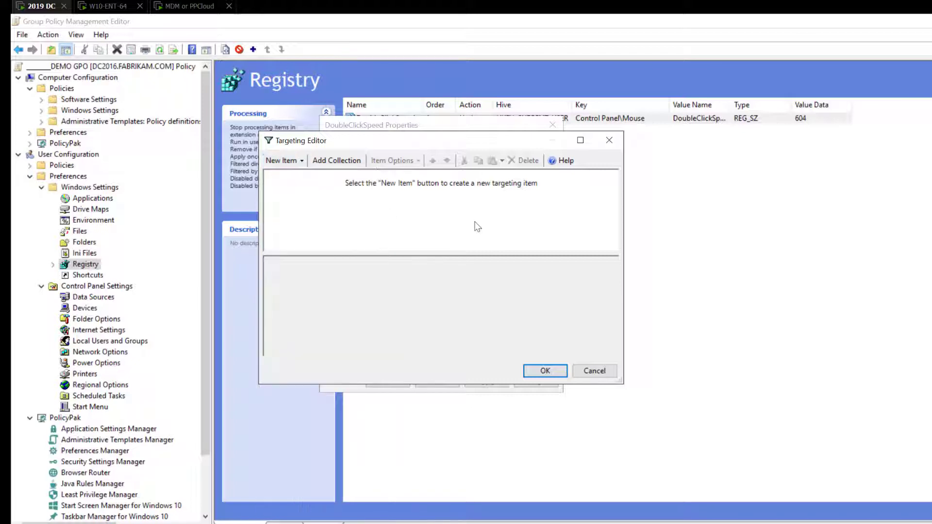
left_click(593, 371)
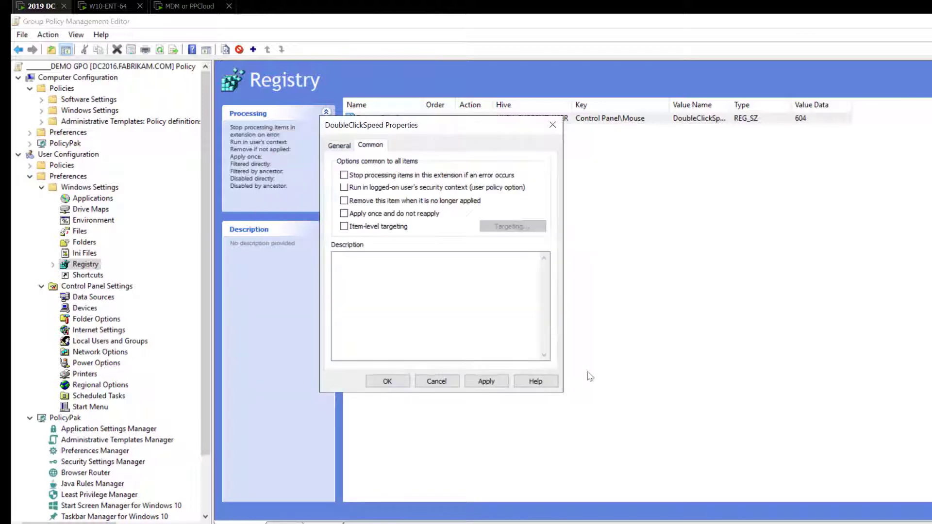
left_click(437, 382)
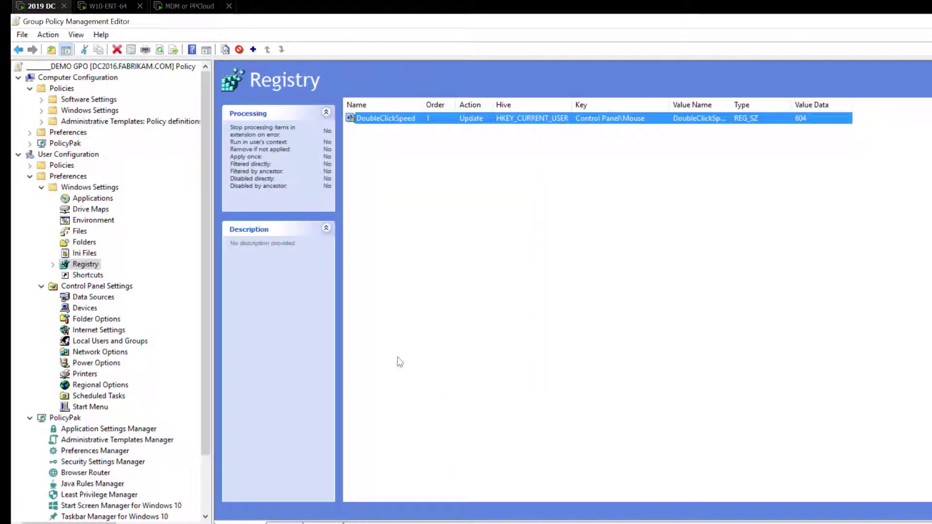
left_click(100, 276)
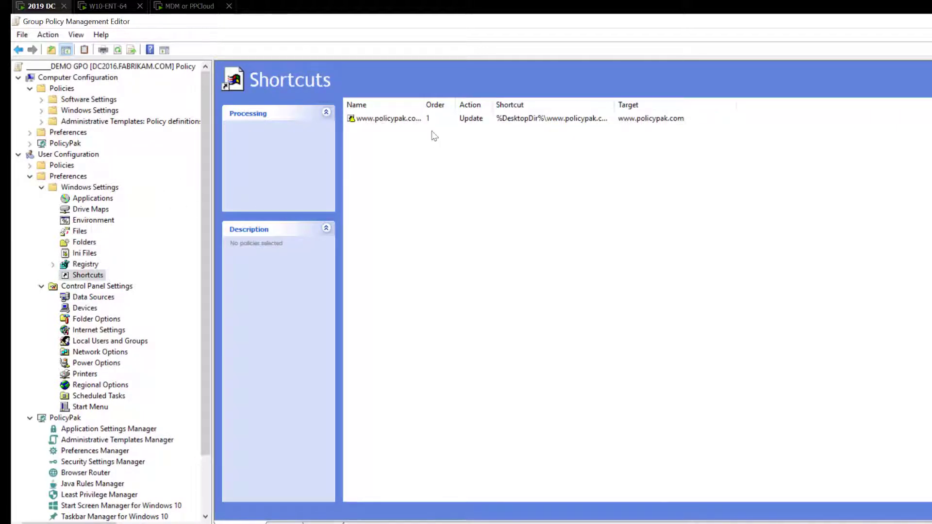
left_click_drag(424, 108, 502, 107)
double_click(421, 122)
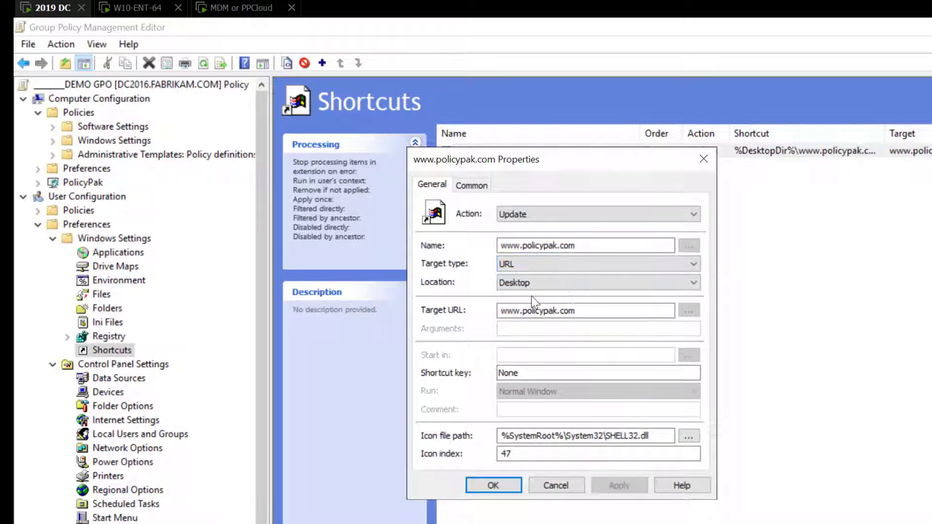
left_click(471, 185)
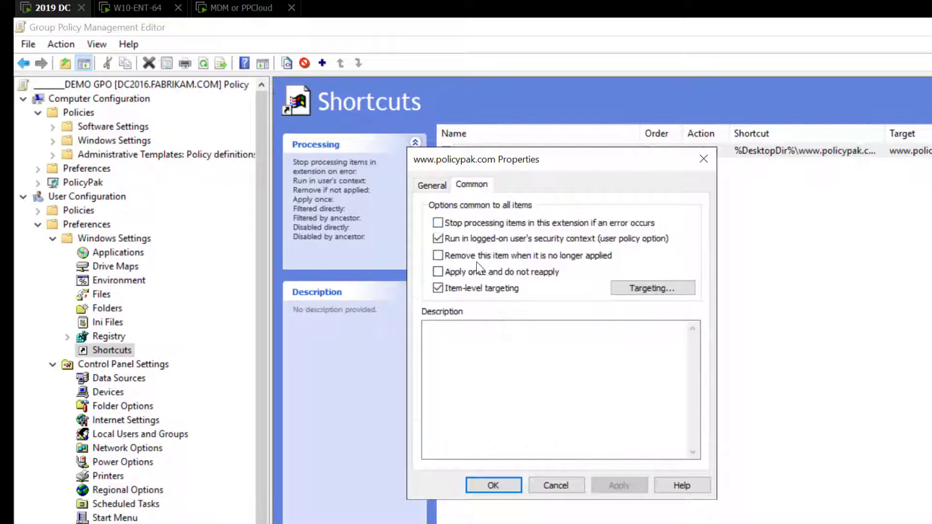
left_click(637, 292)
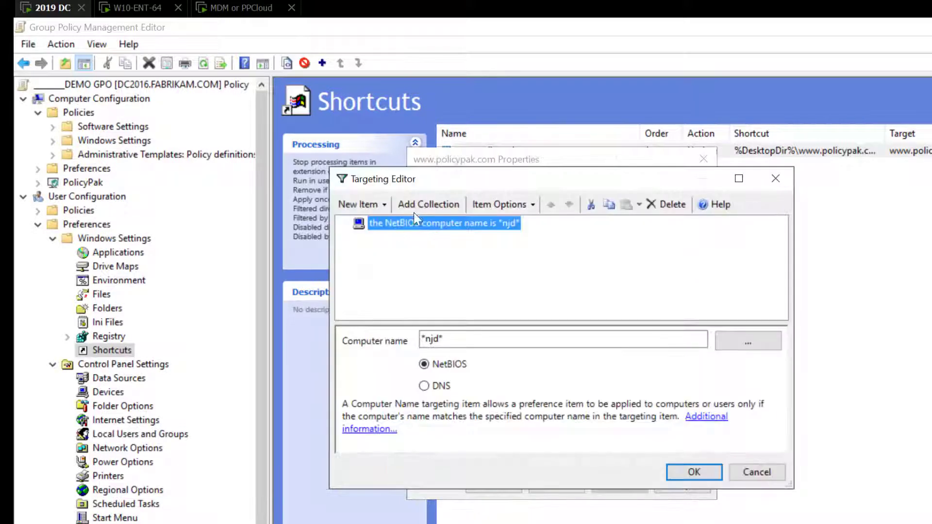
left_click_drag(445, 184, 662, 194)
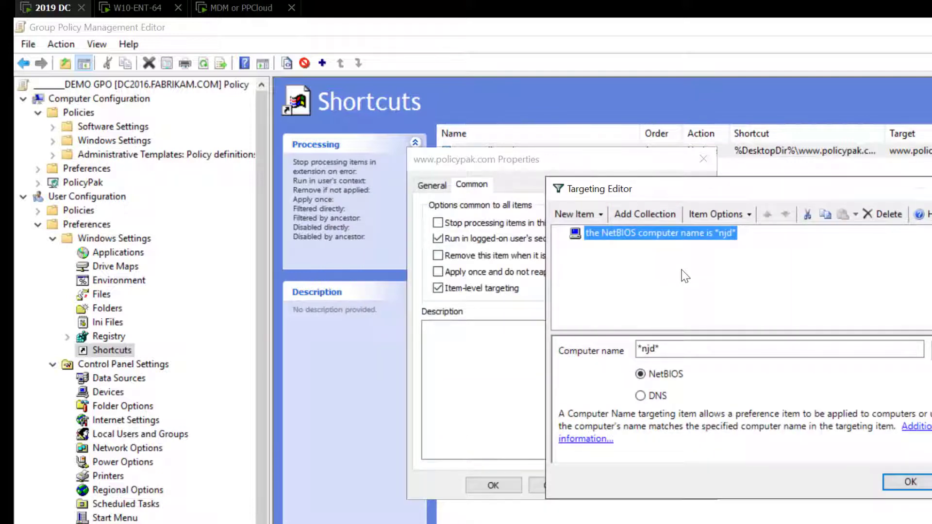
key("Return")
key("Return")
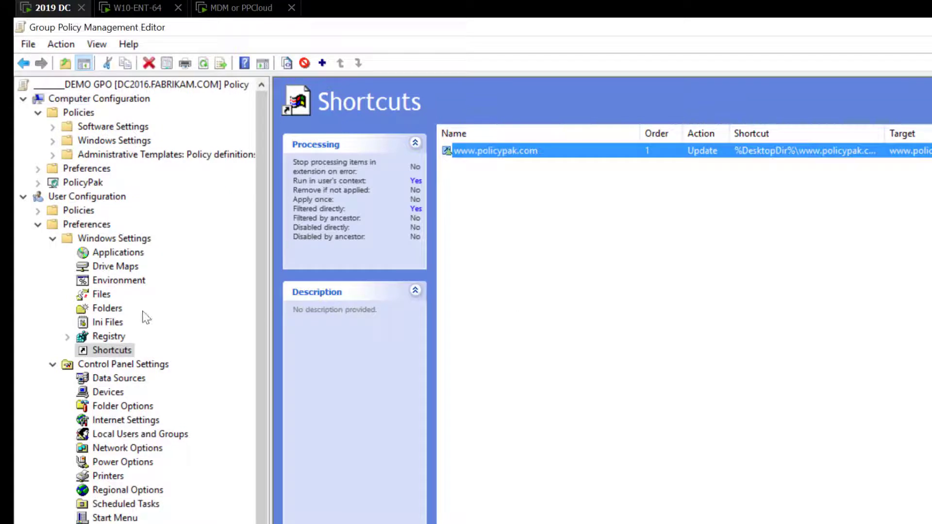
View the DVD/CD-ROM drives Disable item under Devices, then collapse Control Panel Settings.
left_click(52, 239)
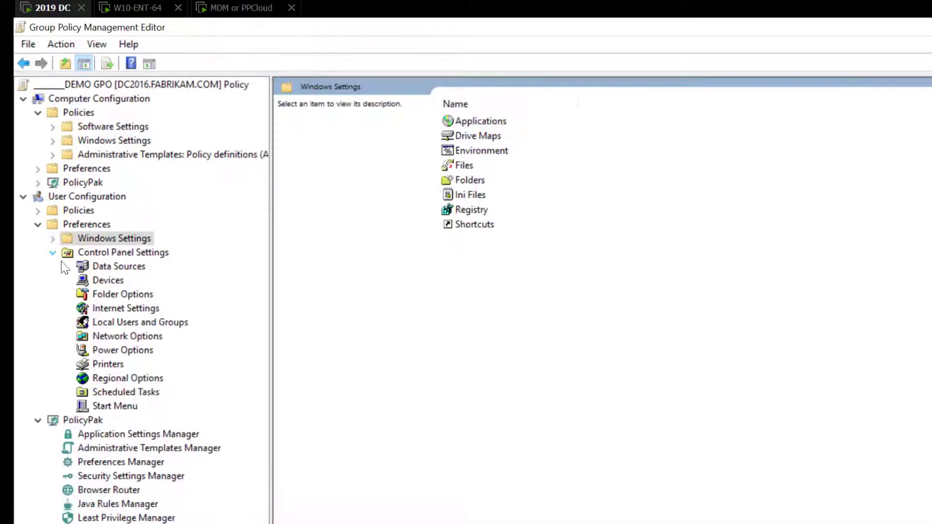
left_click(108, 280)
double_click(468, 151)
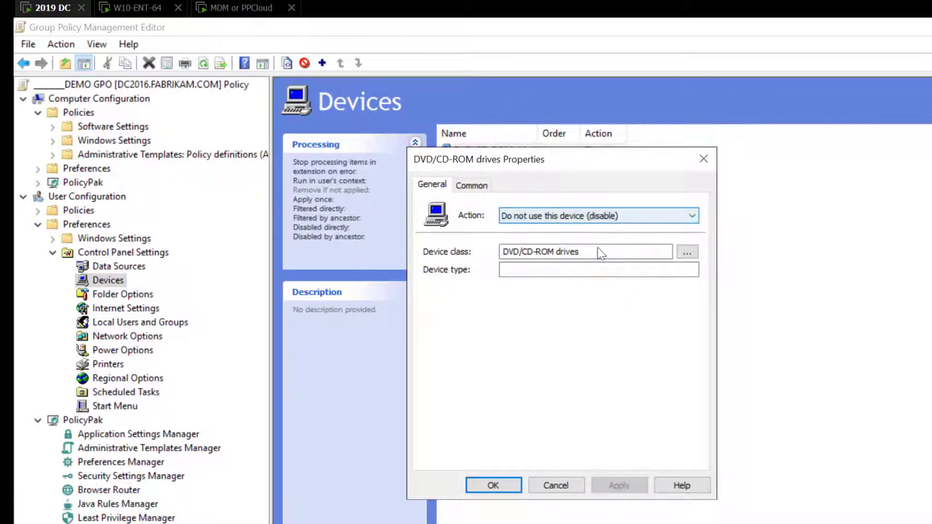
left_click(557, 485)
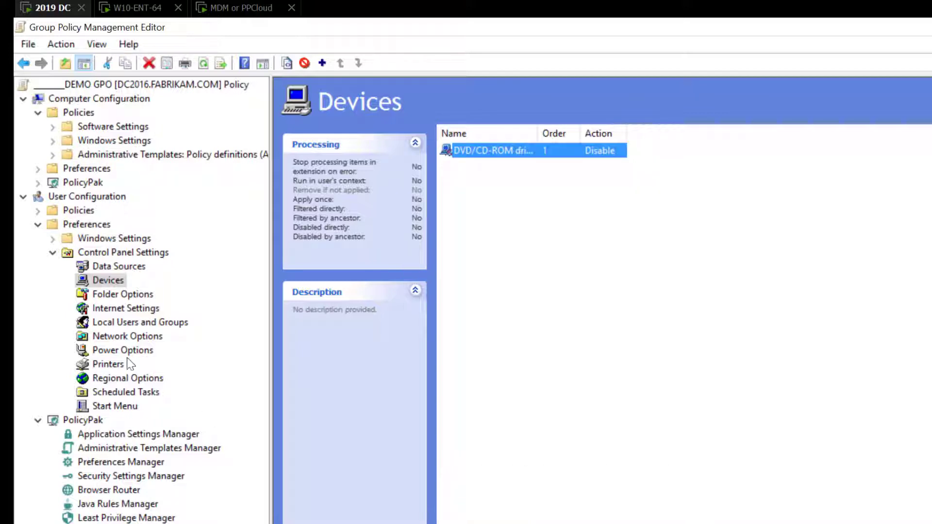
left_click(52, 253)
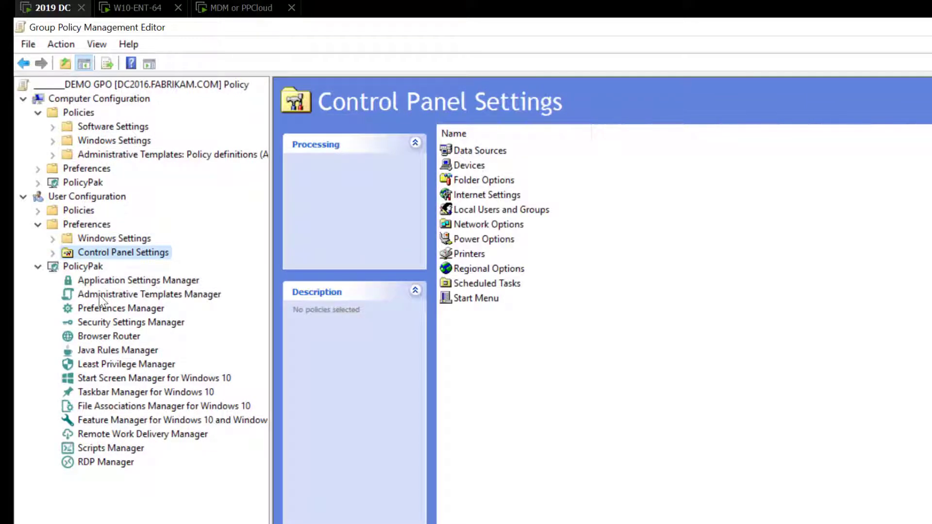
In Endpoint Manager, navigate to Devices > Windows > Configuration profiles.
key("alt+Tab")
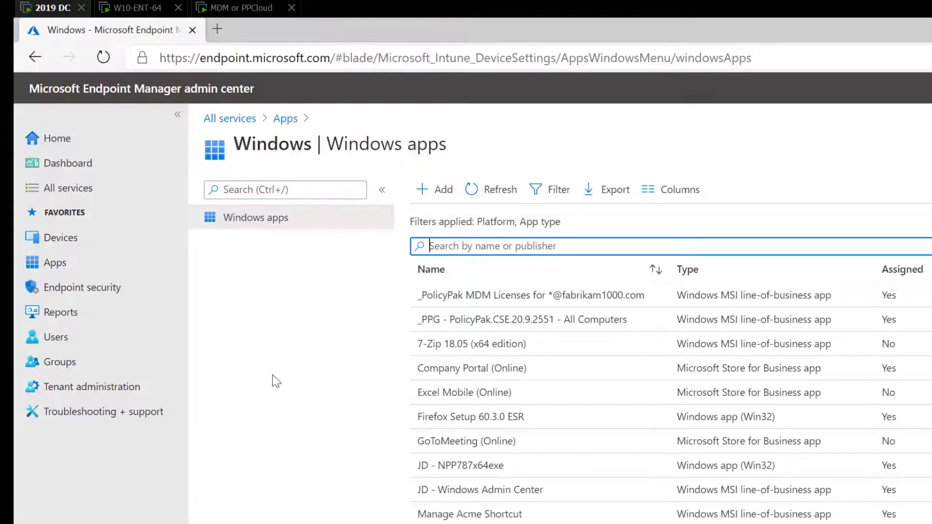
left_click(233, 120)
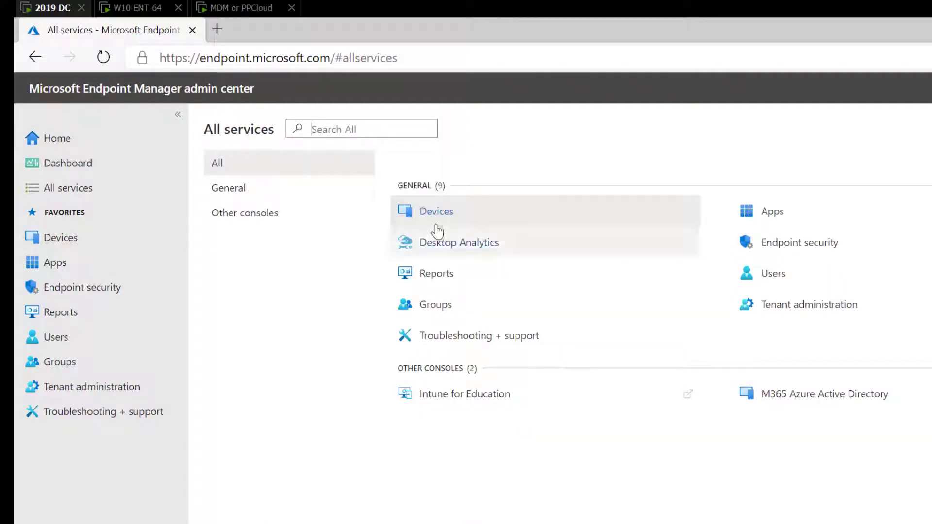
left_click(61, 240)
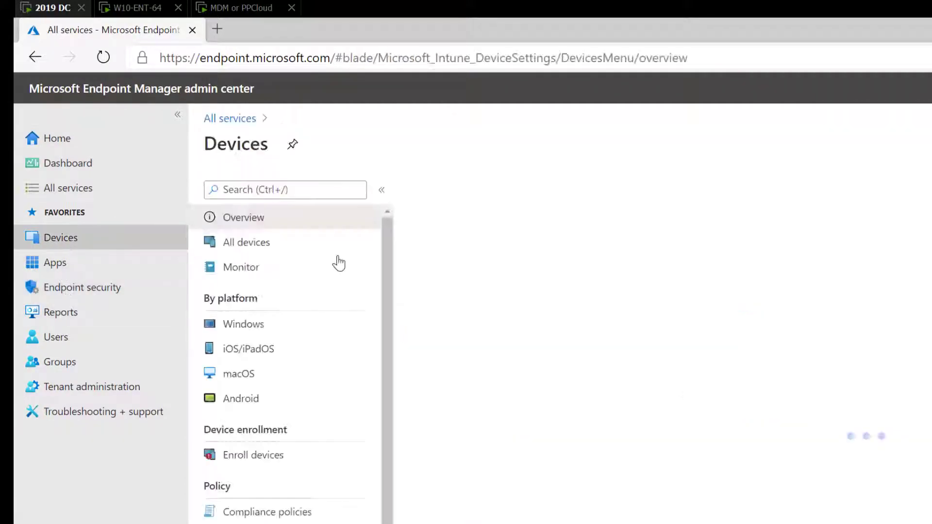
left_click(250, 329)
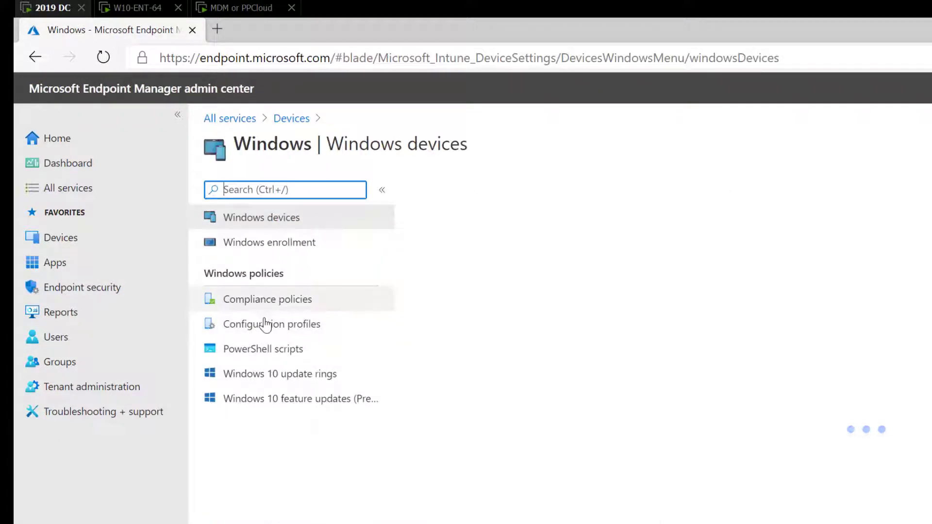
left_click(266, 324)
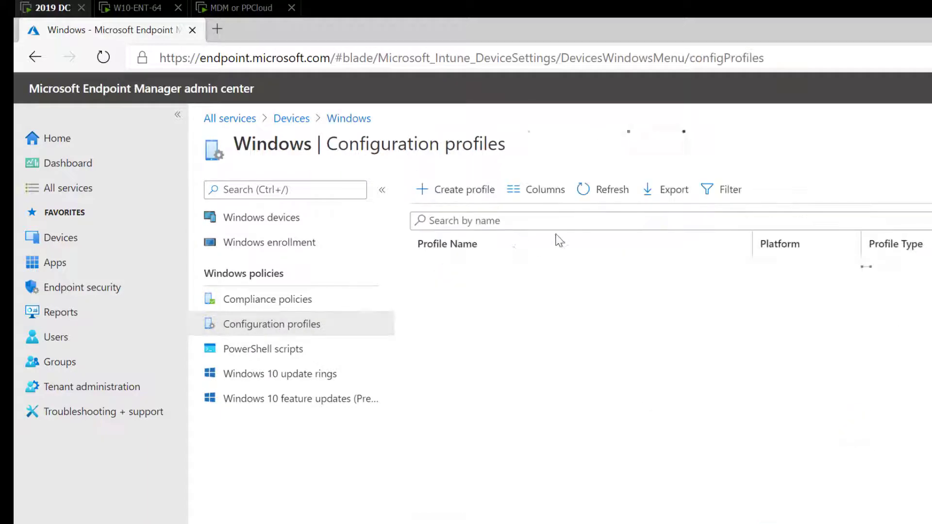
Create a Windows 10 and later Administrative Templates profile named 'Control Panel stuff' and continue.
left_click(455, 194)
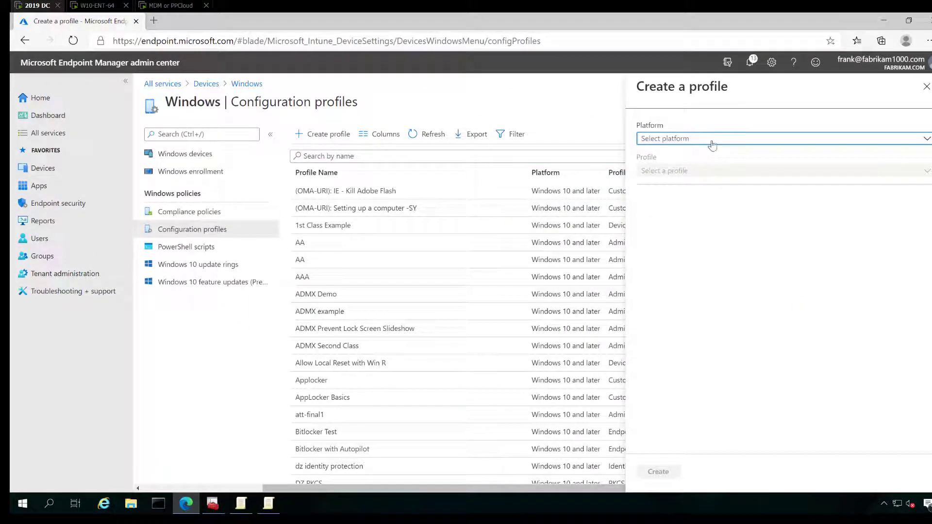
left_click(712, 145)
left_click(701, 153)
left_click(702, 174)
left_click(683, 205)
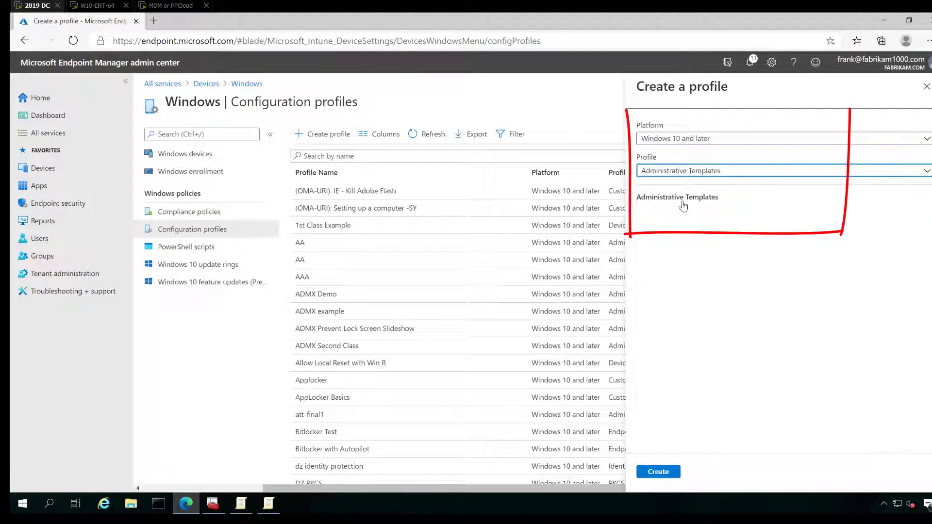
left_click(671, 472)
left_click(352, 168)
type("Control Panel stuff")
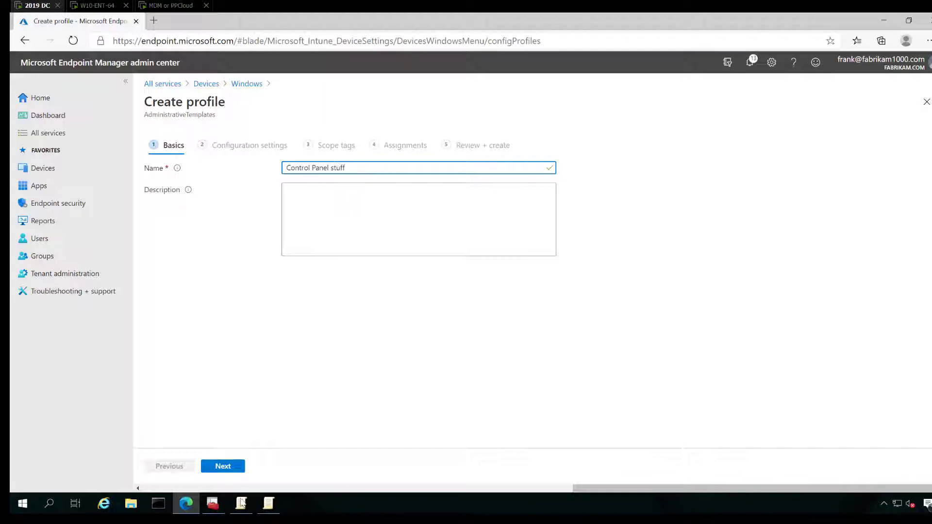
left_click(217, 468)
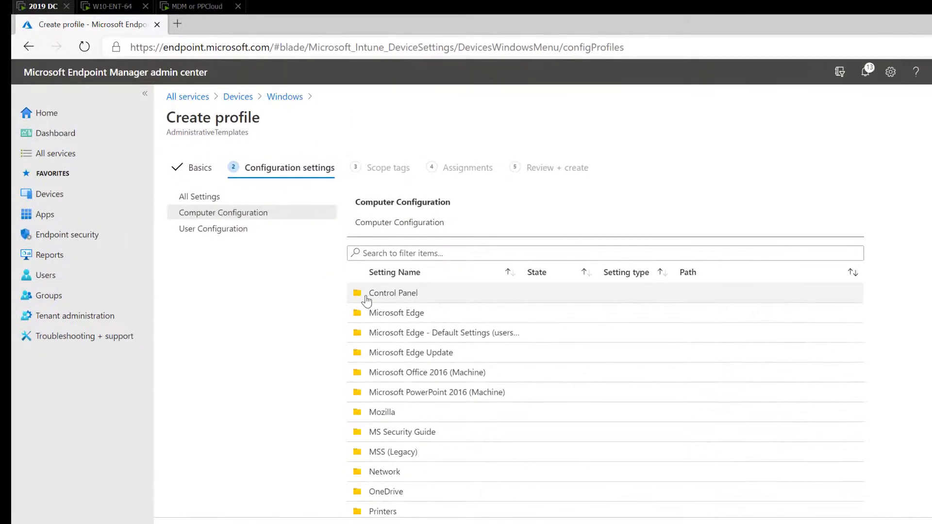
Browse the wizard's computer and user Control Panel folders, including Printers' Point and Print Restrictions.
left_click(369, 297)
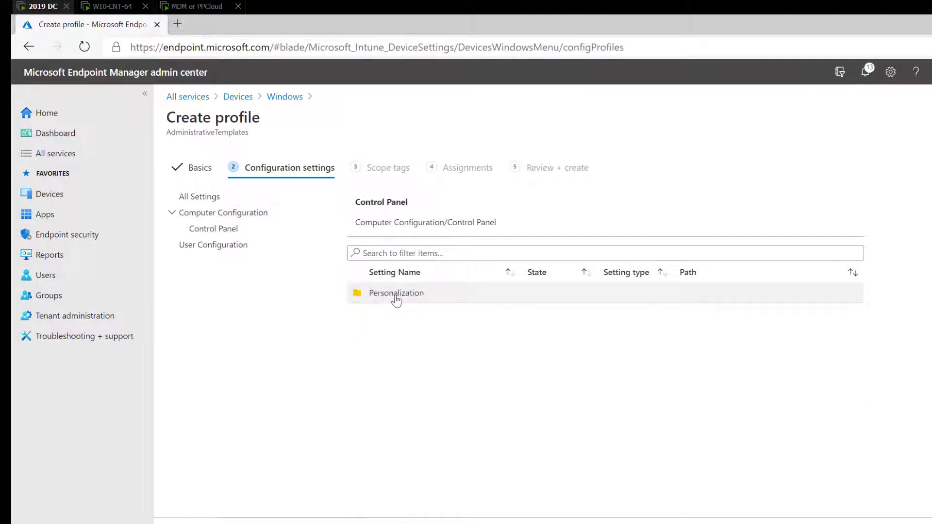
double_click(393, 298)
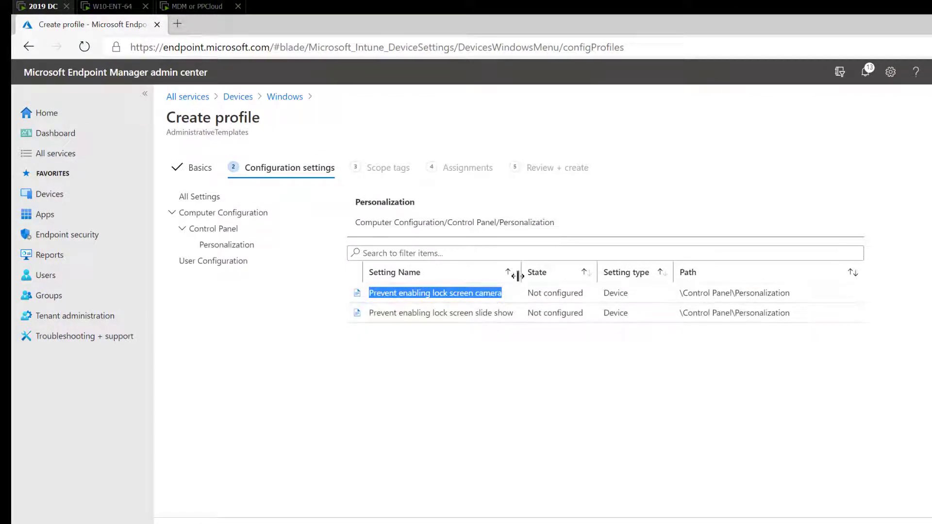
left_click(203, 265)
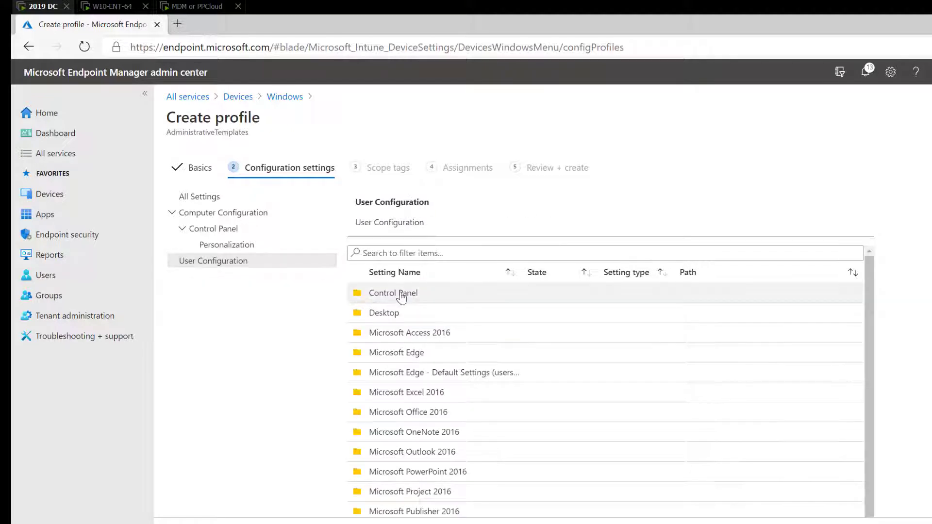
double_click(401, 297)
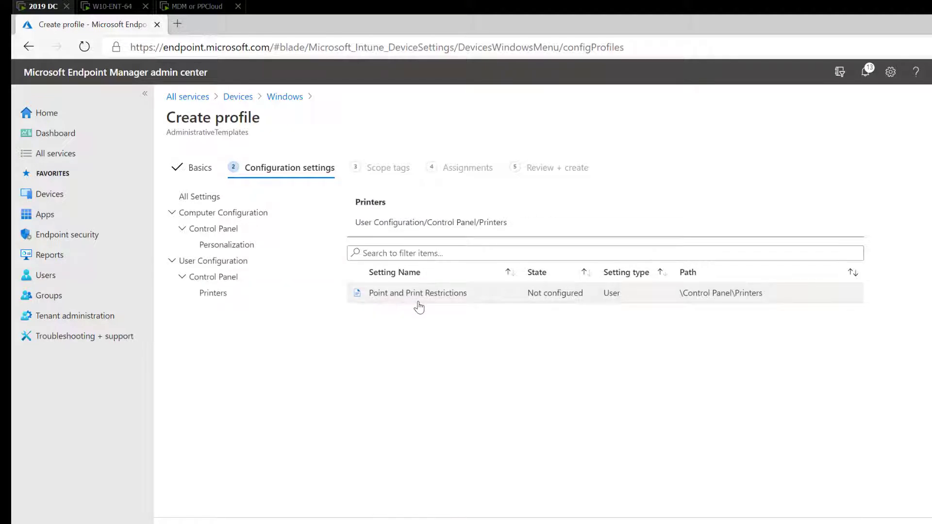
left_click(235, 278)
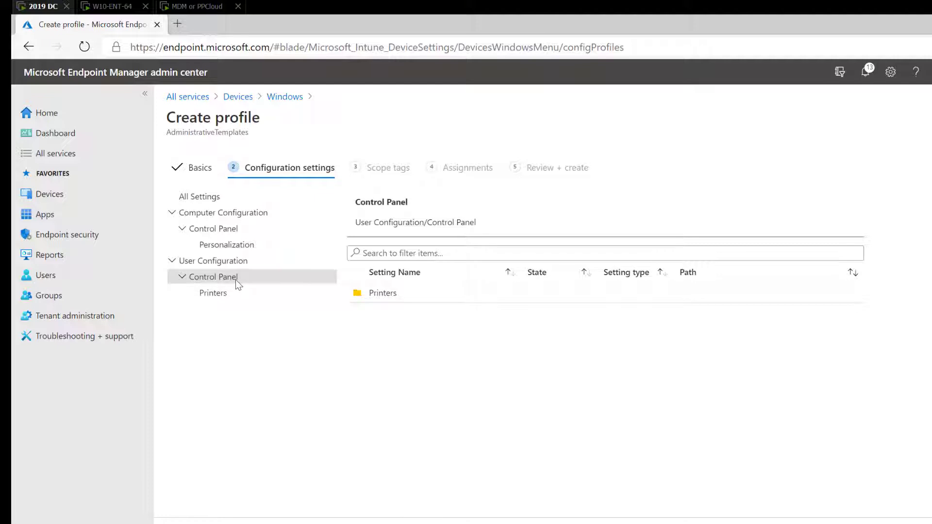
double_click(410, 300)
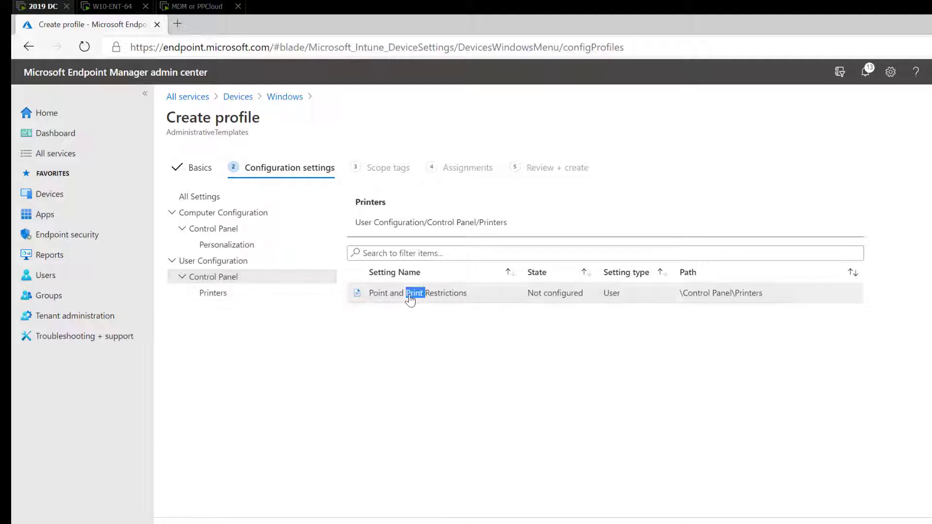
left_click(217, 279)
double_click(380, 294)
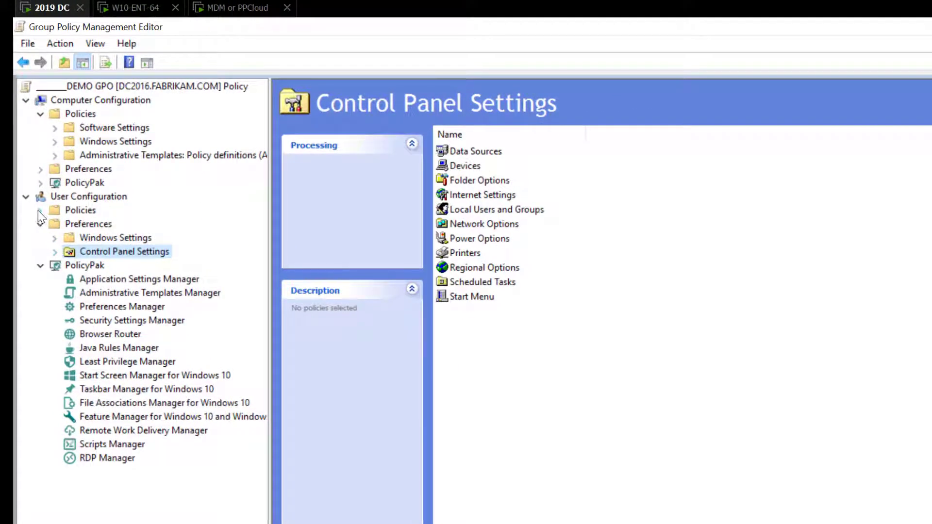
In the GPO editor, review the user Control Panel policies and their Display, Personalization and Printers subfolders.
left_click(40, 210)
left_click(93, 250)
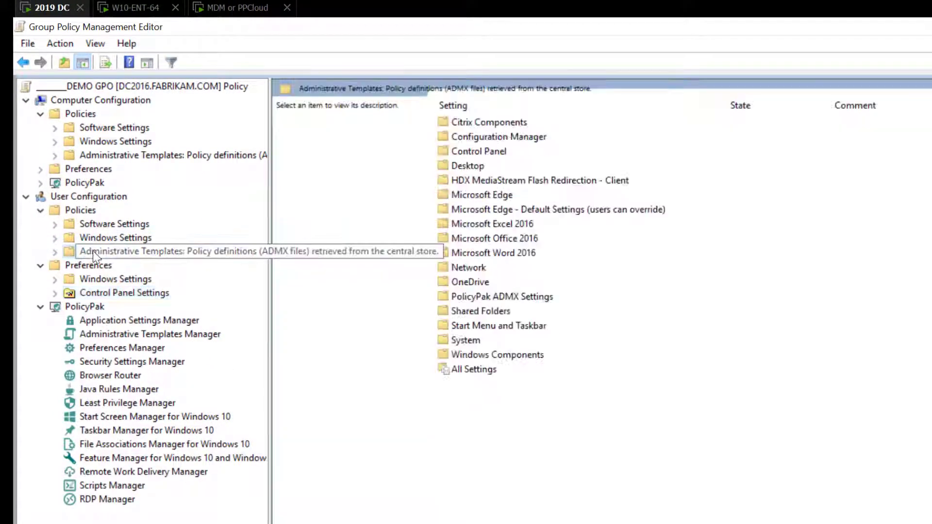
left_click(496, 151)
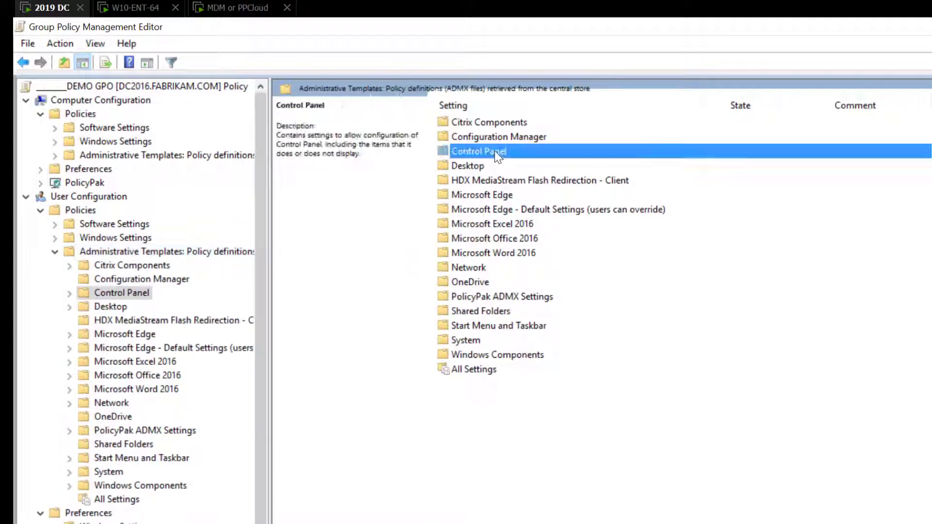
double_click(497, 155)
double_click(500, 122)
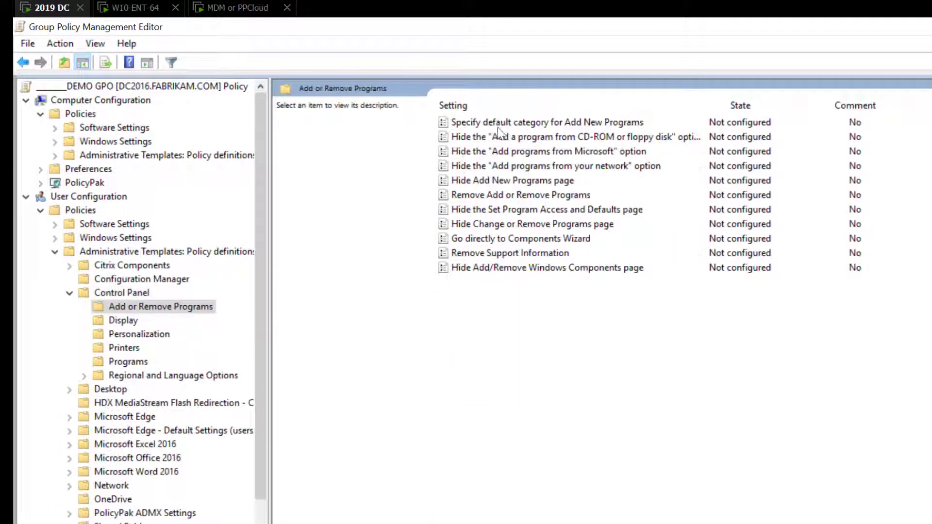
left_click(123, 319)
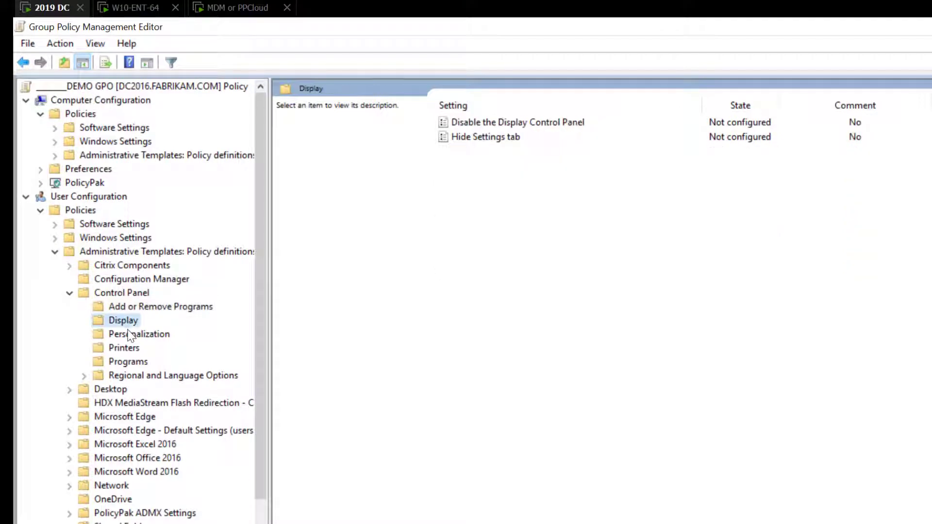
left_click(131, 335)
left_click(131, 348)
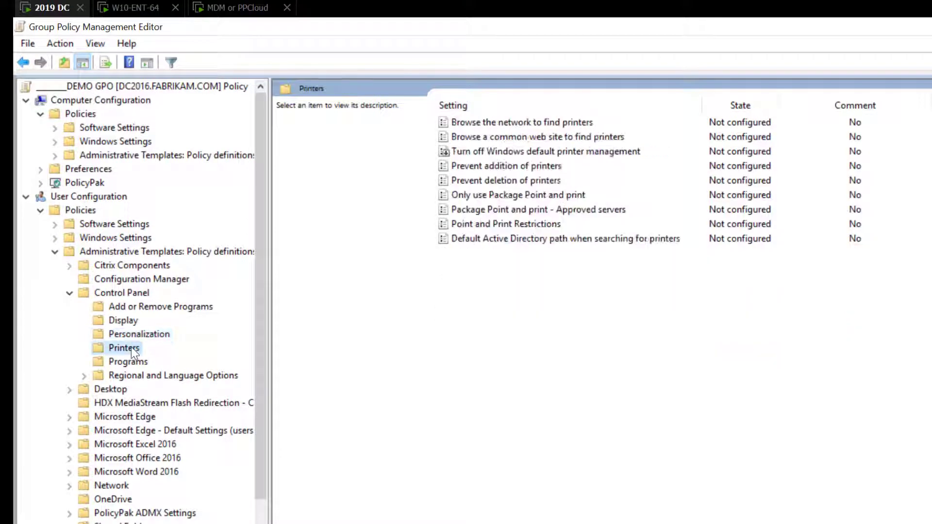
left_click(122, 293)
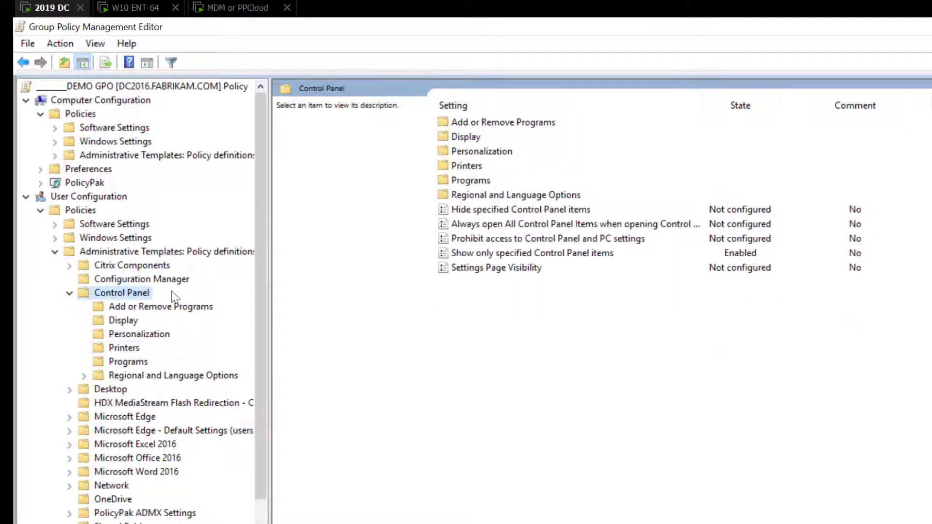
Check the 'Show only specified Control Panel items' list holds Sound and Date and Time.
double_click(509, 253)
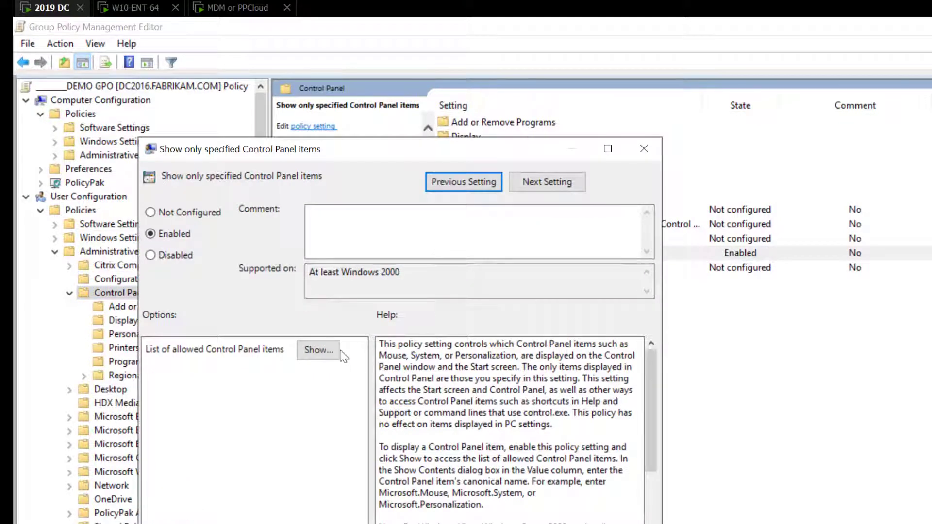
left_click(318, 350)
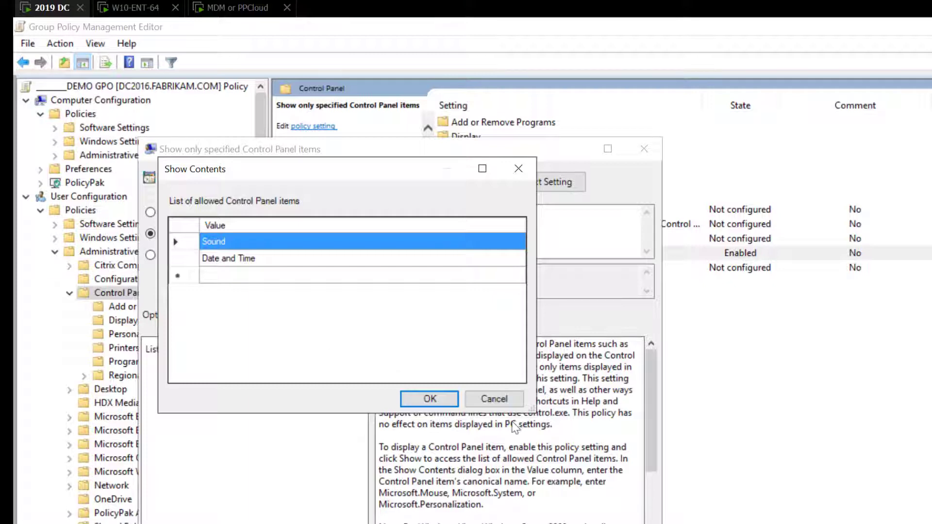
left_click(495, 399)
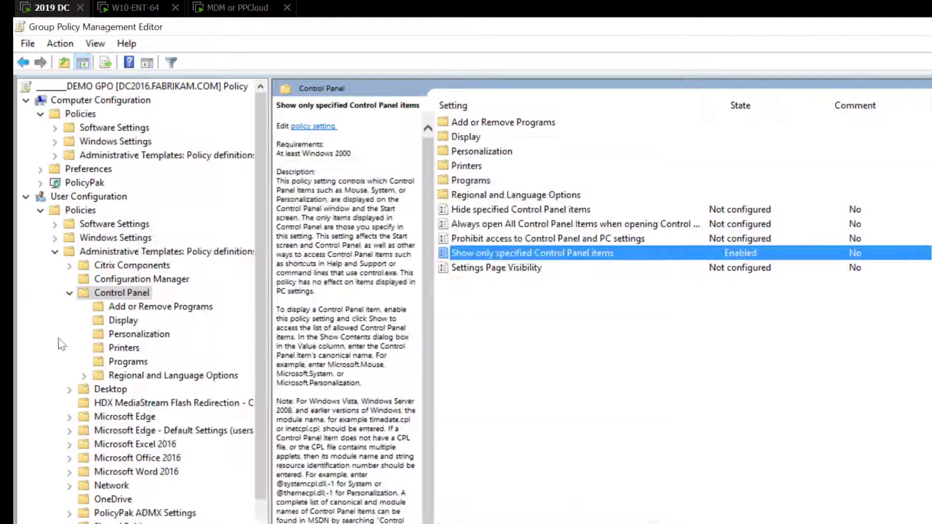
In PolicyPak File Associations Manager, create a new policy named 'PDFs to Acrobat Reader'.
left_click(54, 252)
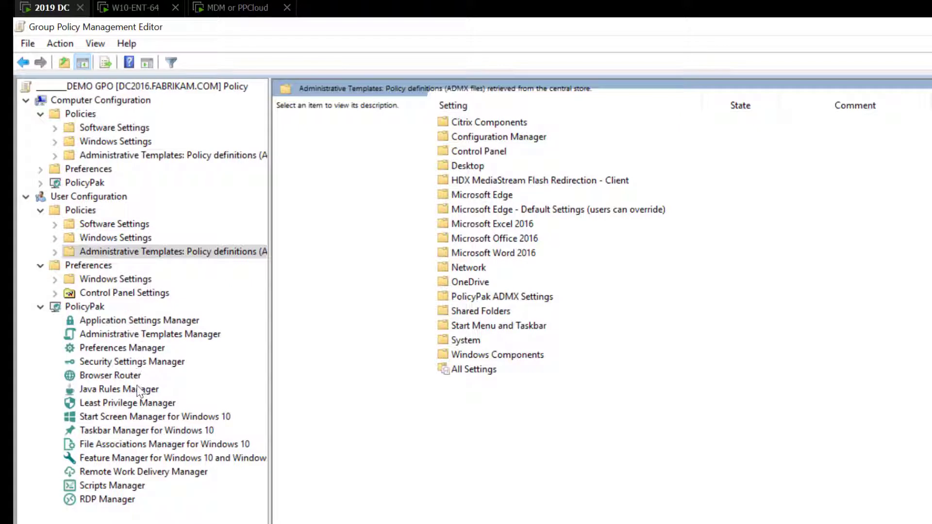
left_click(151, 444)
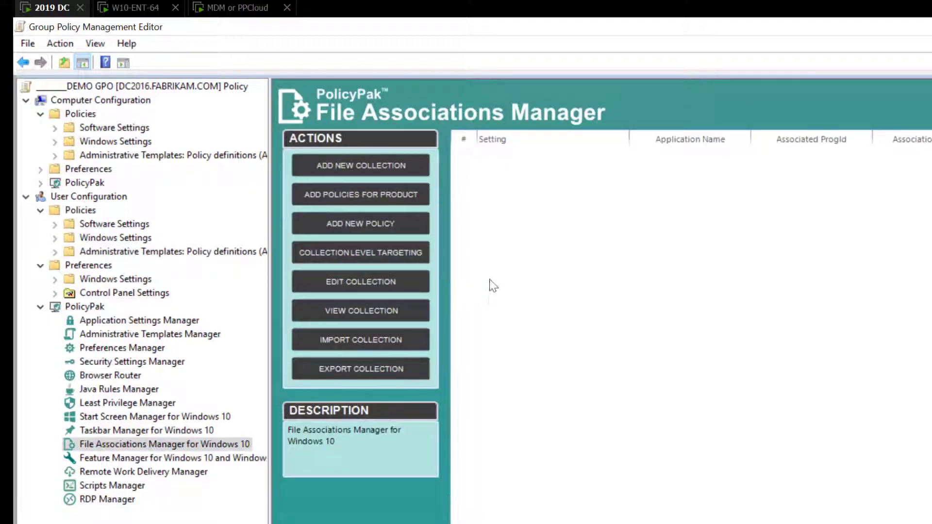
right_click(490, 200)
mouse_move(527, 210)
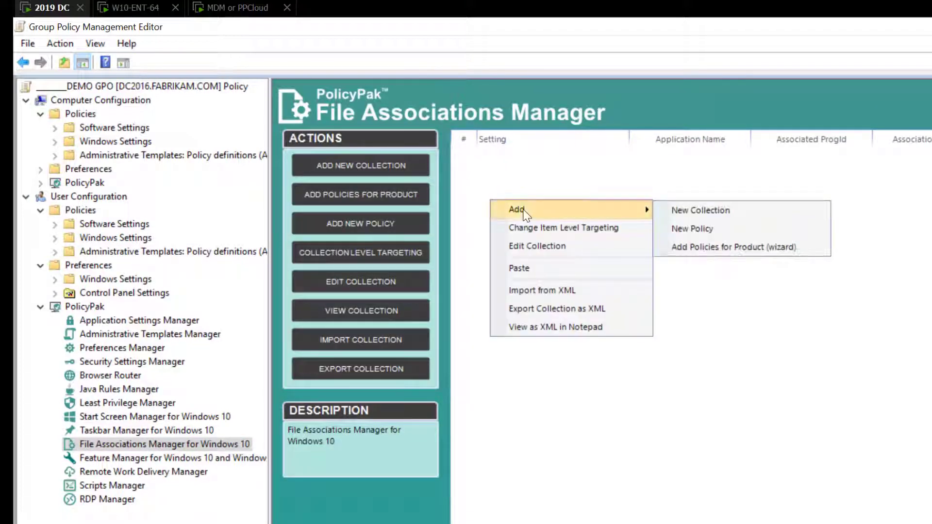
left_click(718, 231)
type("PDFs to Acr")
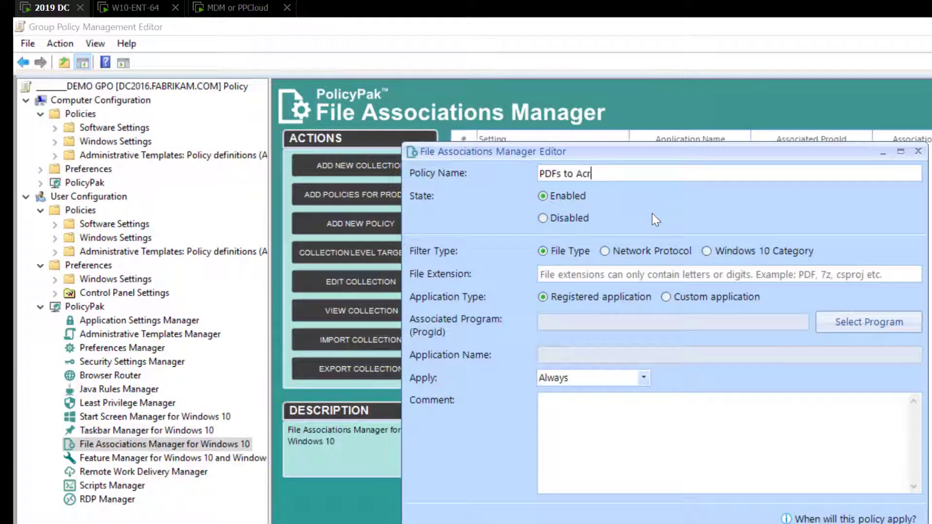
type("obat Reader")
Associate the PDF extension with Adobe Acrobat Reader DC and save the policy.
left_click(657, 275)
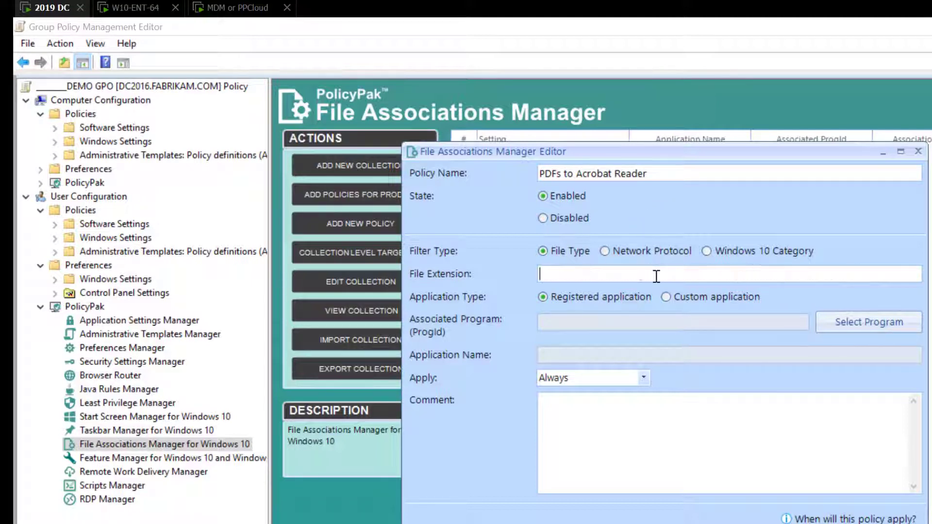
type("PDF")
key("Tab")
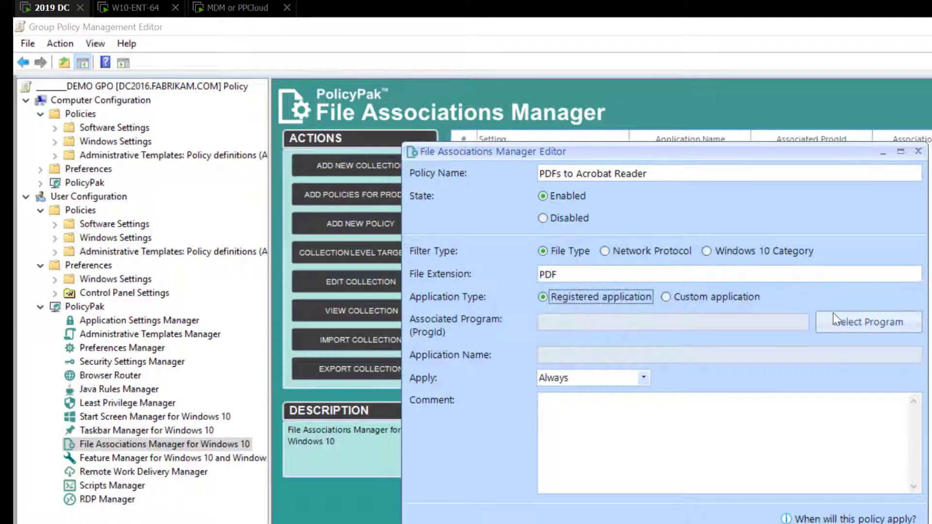
left_click(865, 319)
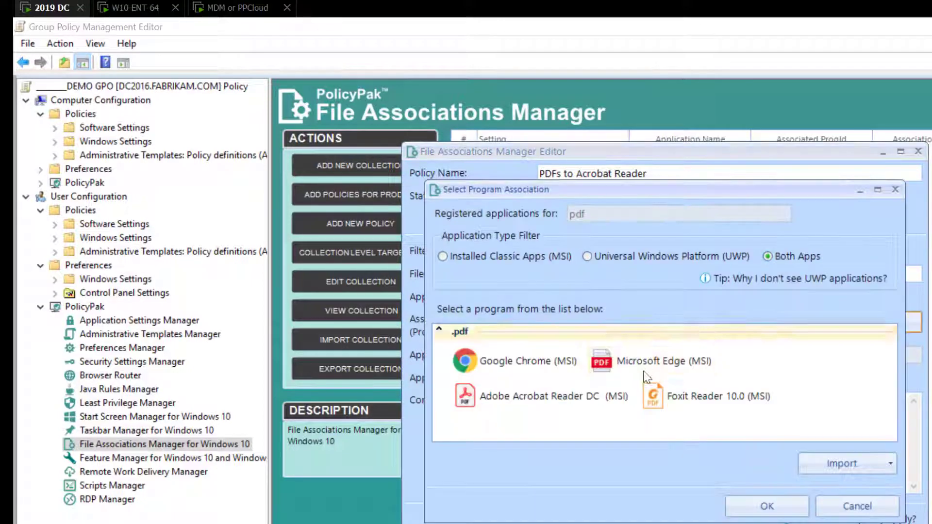
left_click(616, 391)
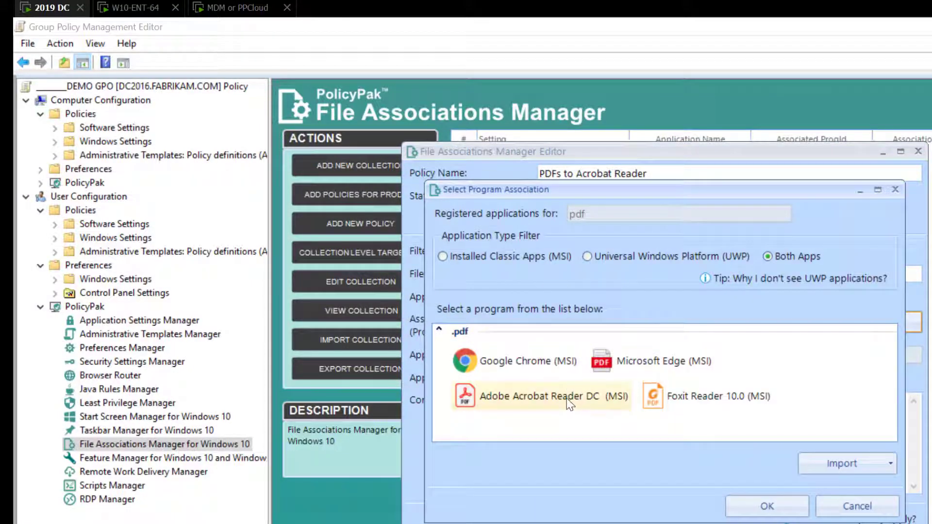
left_click(743, 504)
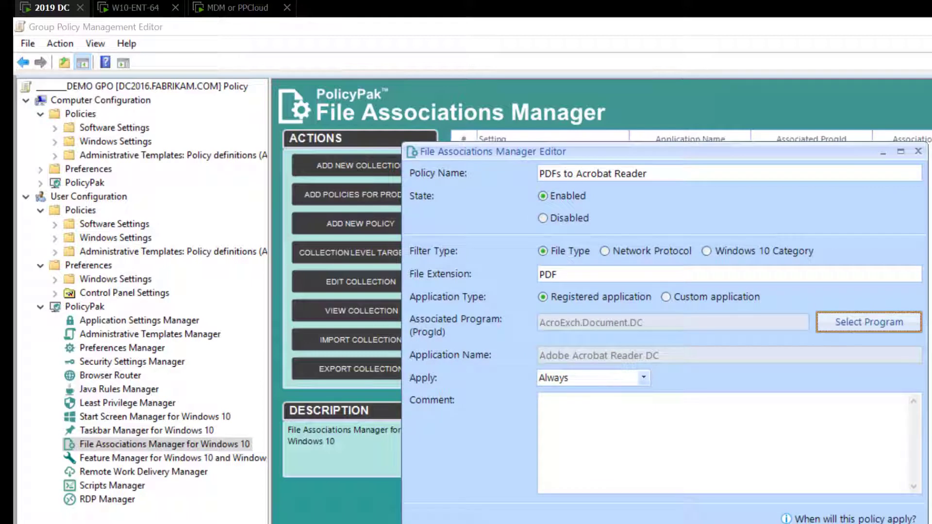
key("Return")
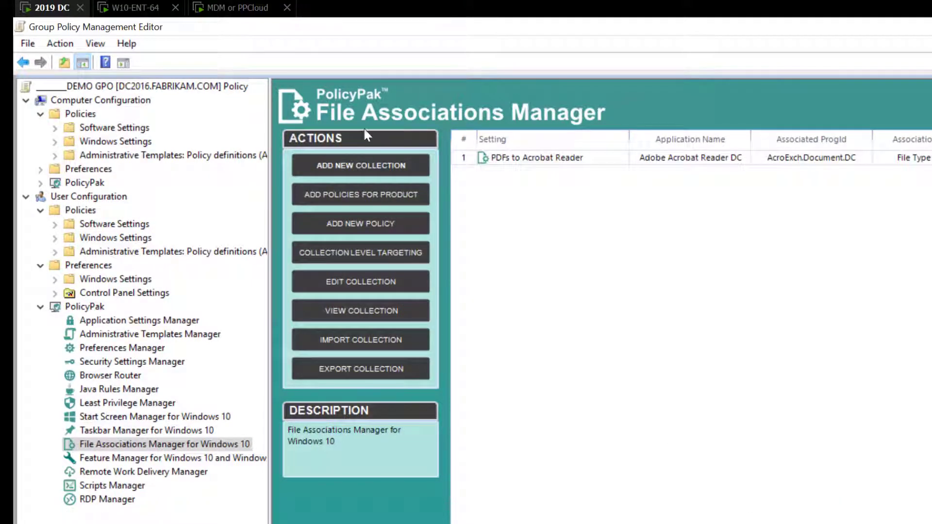
Resize and move the policy editor, close the duplicate editor, and open OUT1 on the left.
double_click(346, 29)
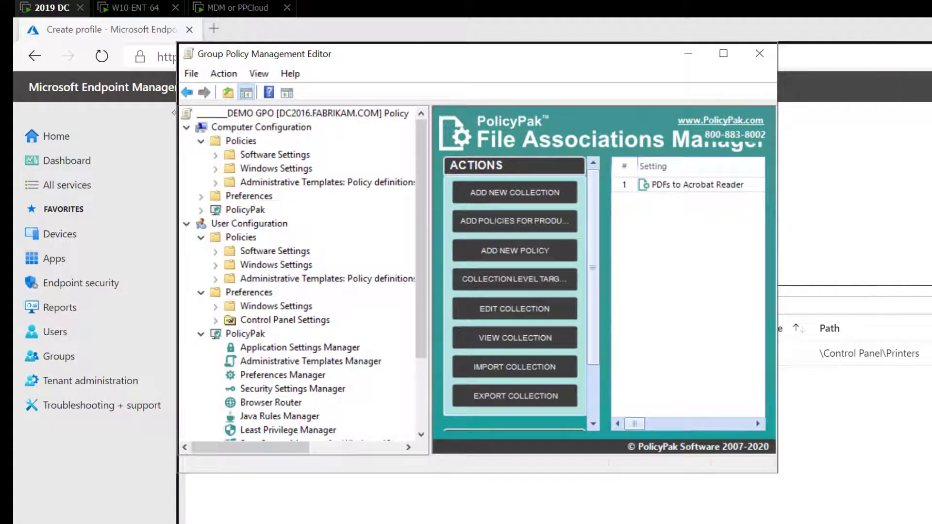
left_click_drag(775, 474, 931, 523)
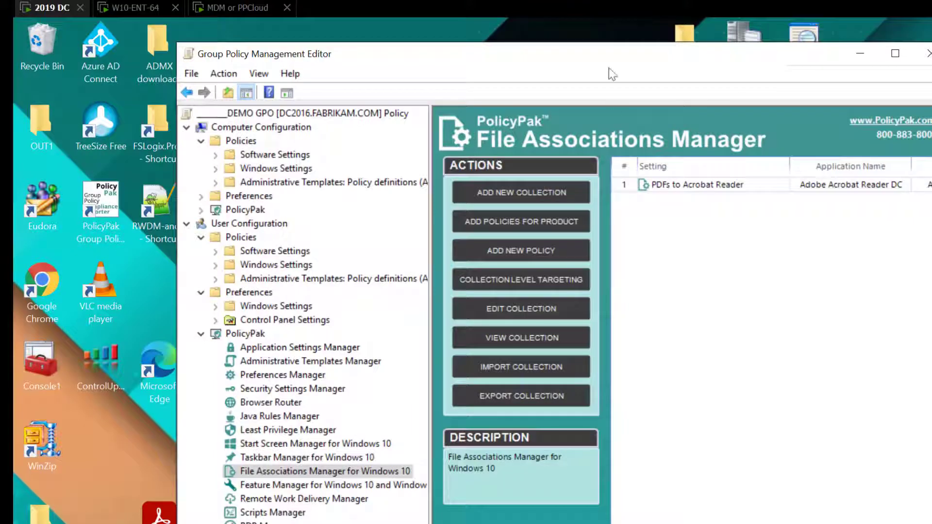
left_click_drag(608, 59, 912, 93)
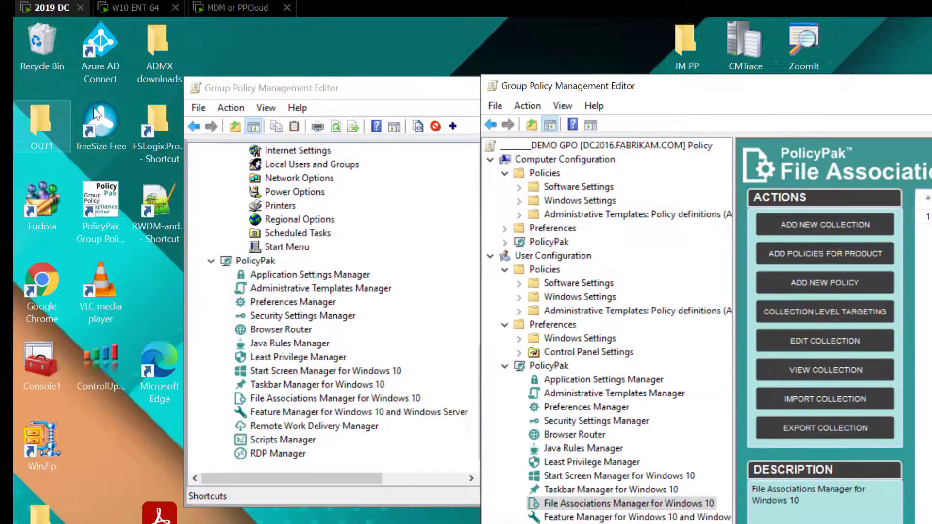
left_click(269, 89)
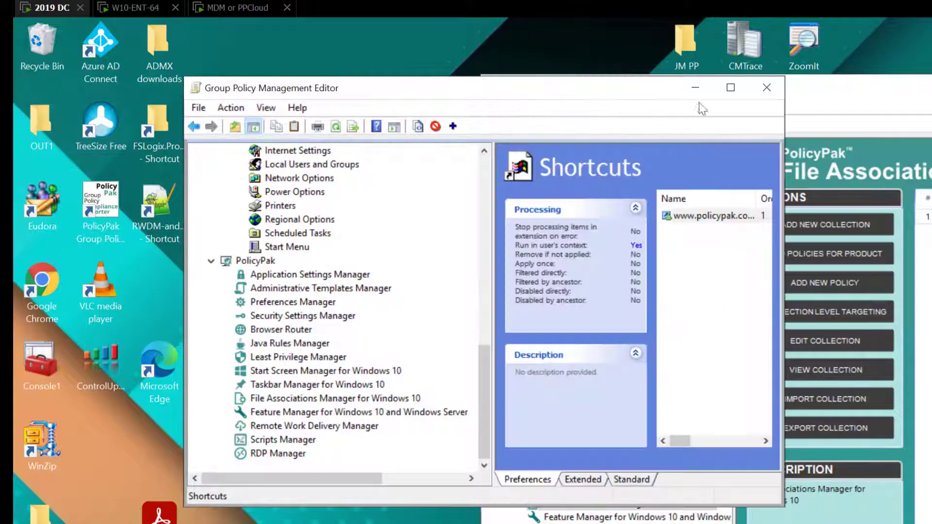
left_click(764, 90)
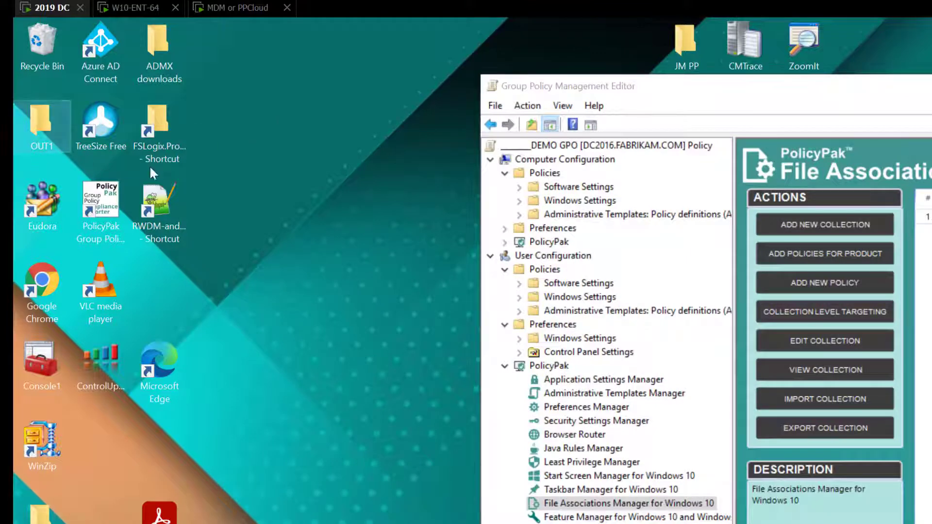
double_click(29, 131)
left_click_drag(364, 77, 73, 103)
Export the PDFs to Acrobat Reader policy and the DoubleClickSpeed registry item into OUT1.
left_click(771, 80)
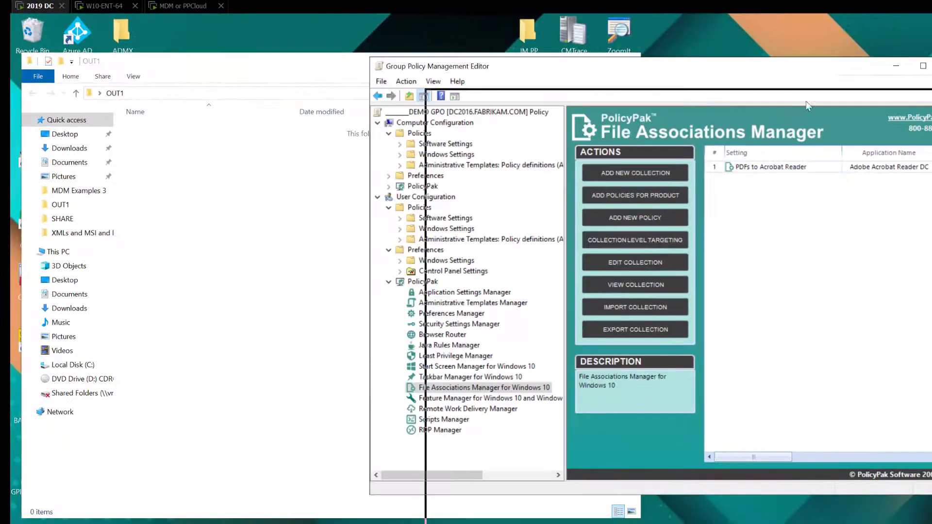
left_click_drag(832, 236, 339, 231)
left_click_drag(235, 228, 235, 228)
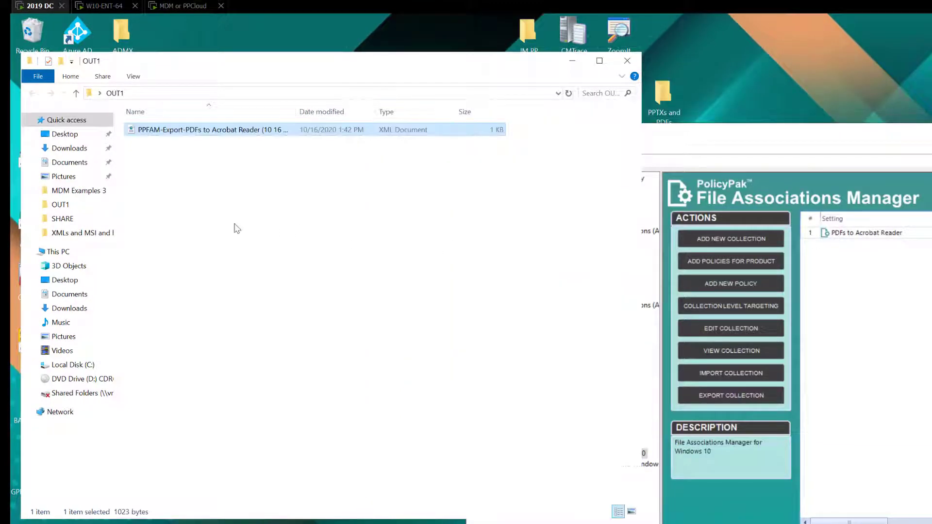
left_click(930, 279)
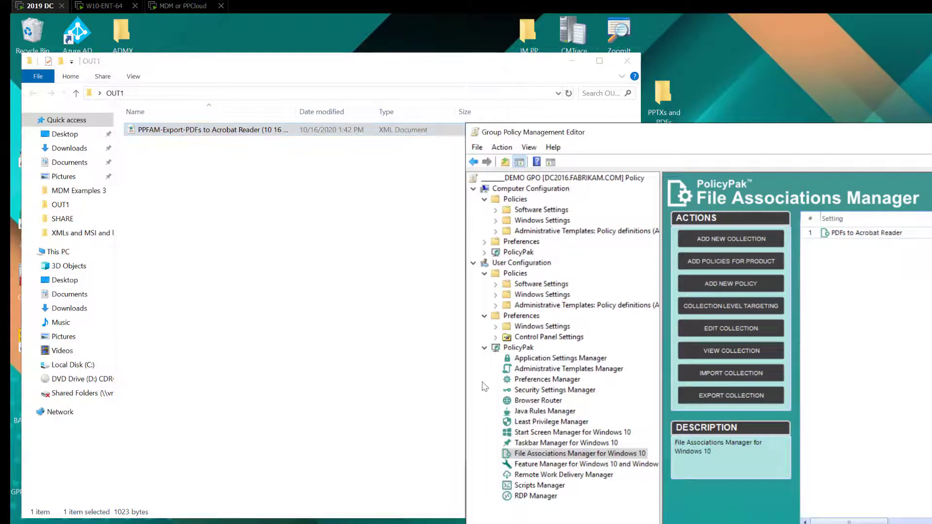
left_click(495, 337)
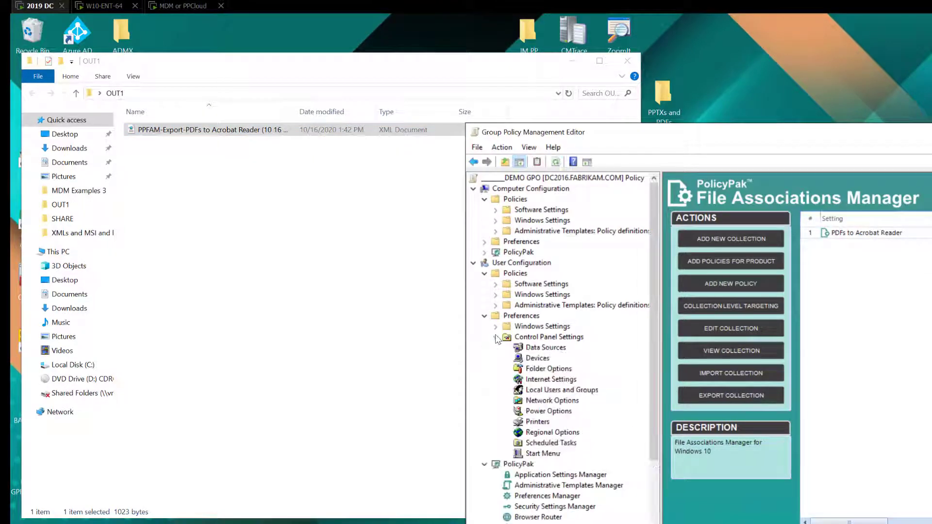
left_click(495, 327)
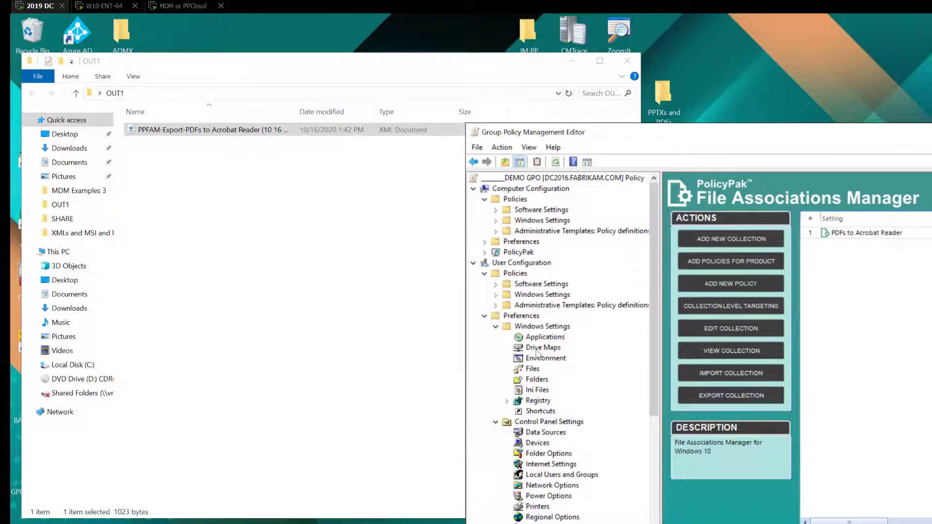
left_click(535, 401)
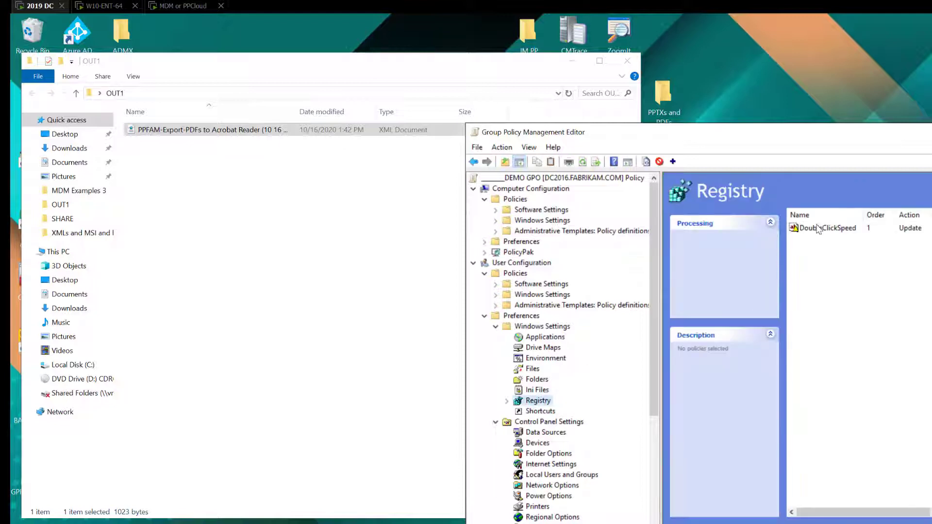
left_click_drag(818, 229, 243, 229)
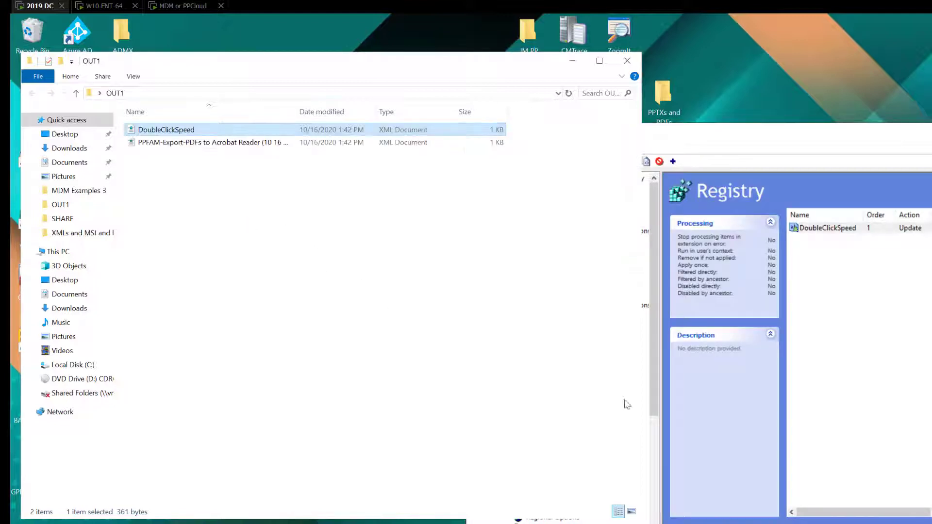
left_click(815, 373)
left_click(538, 412)
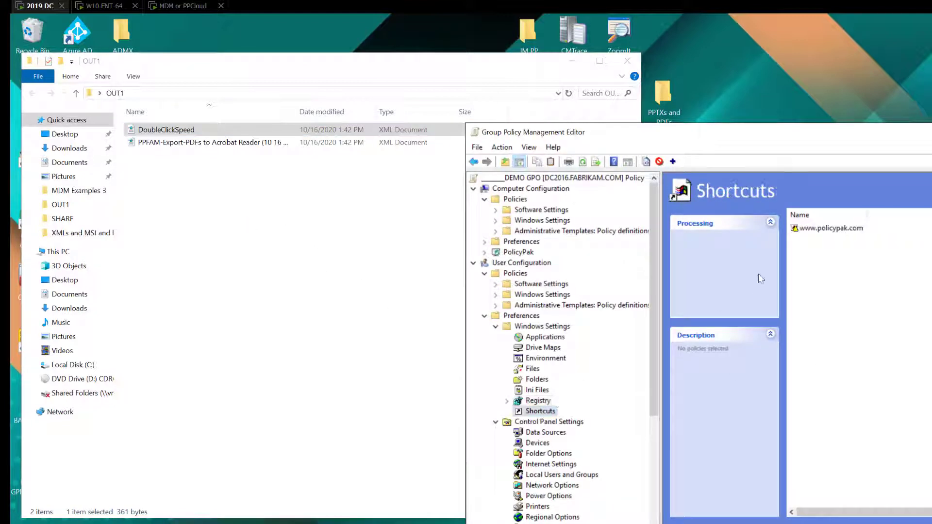
left_click_drag(825, 228, 250, 219)
left_click(771, 369)
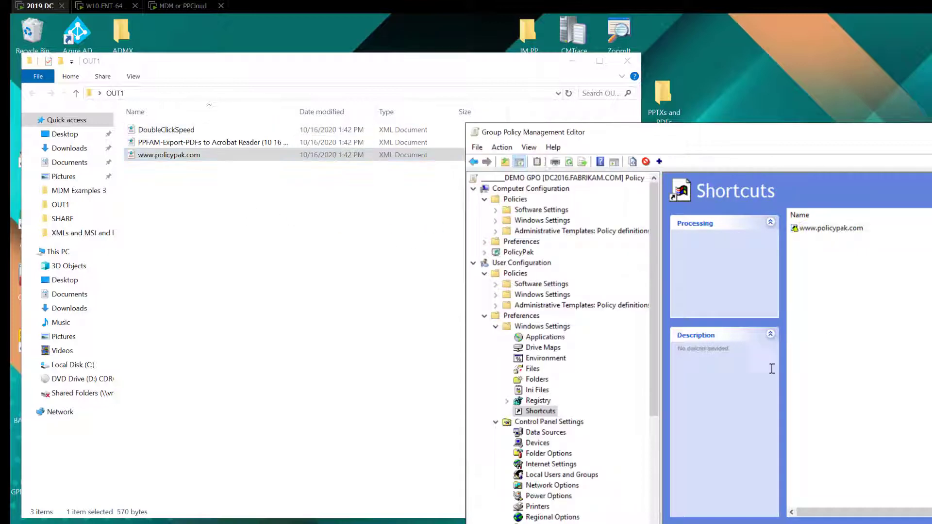
left_click(537, 443)
left_click_drag(807, 237, 192, 222)
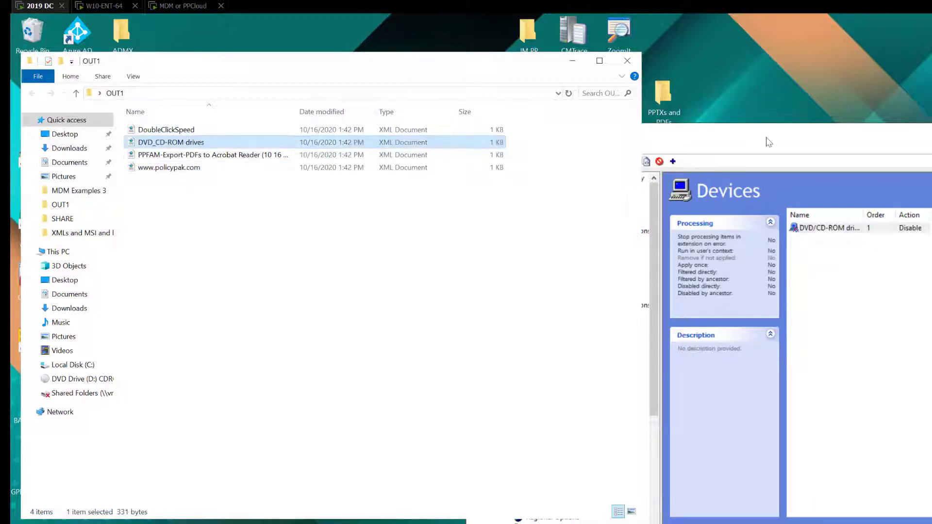
left_click_drag(767, 137, 760, 73)
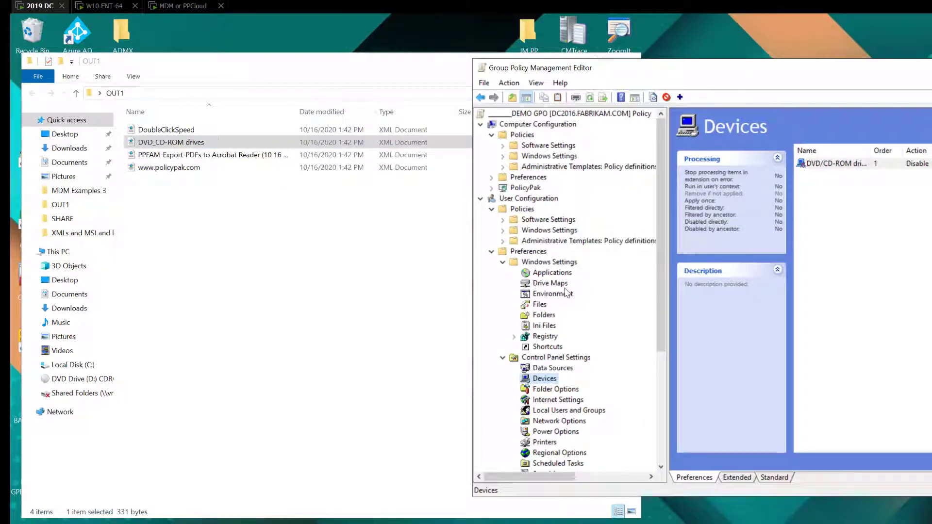
Open PolicyPak Security Settings Manager and run the export wizard, skipping item-level targeting.
left_click(492, 188)
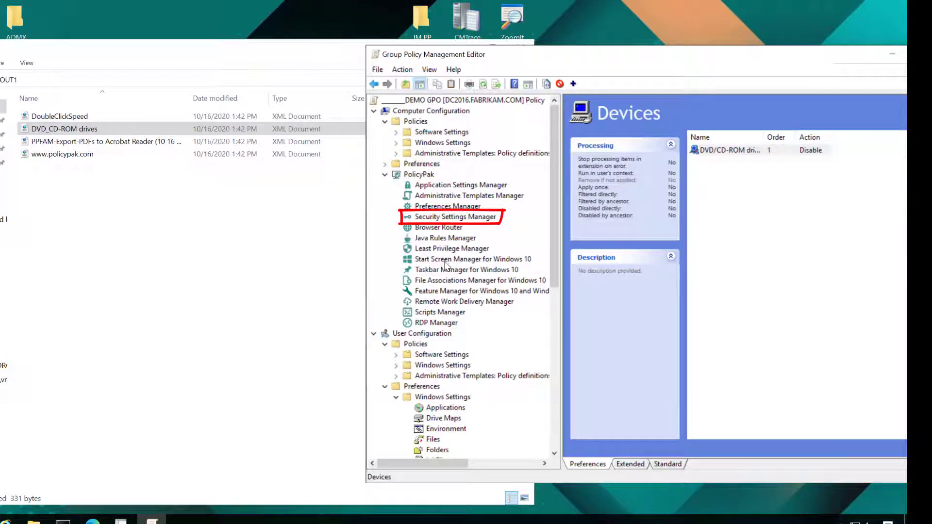
left_click(436, 217)
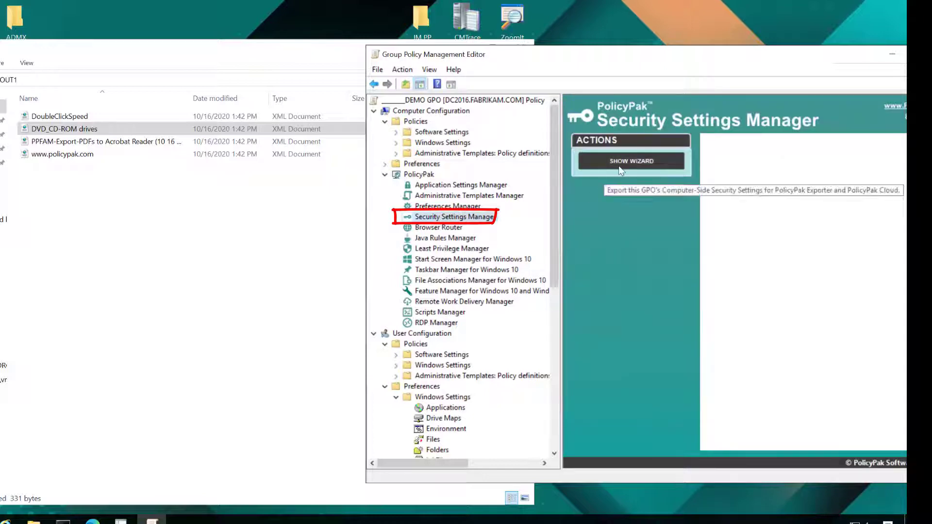
left_click(618, 165)
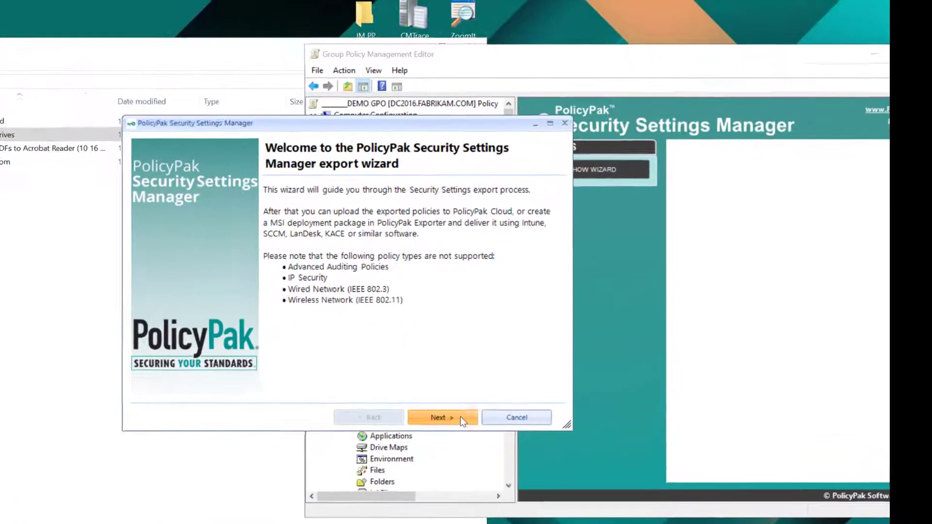
left_click(518, 390)
left_click(410, 443)
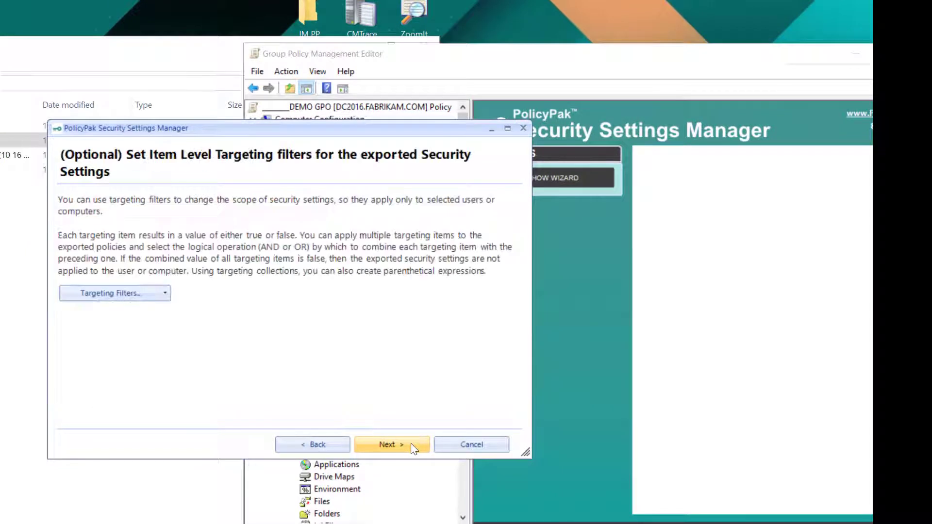
left_click(410, 443)
Export the security settings to OUT1 as PPSEC-OUT1.xml and close the wizard.
left_click(514, 216)
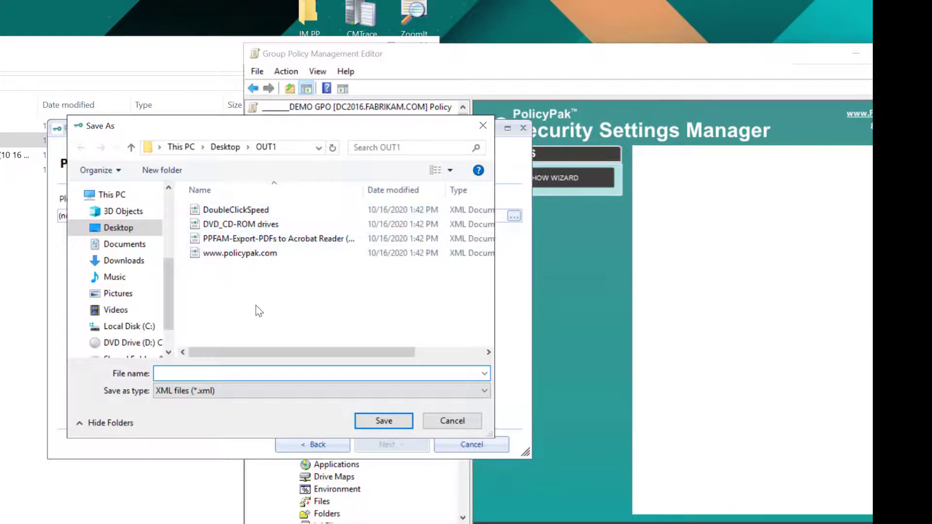
type("PPSEC-OUT1")
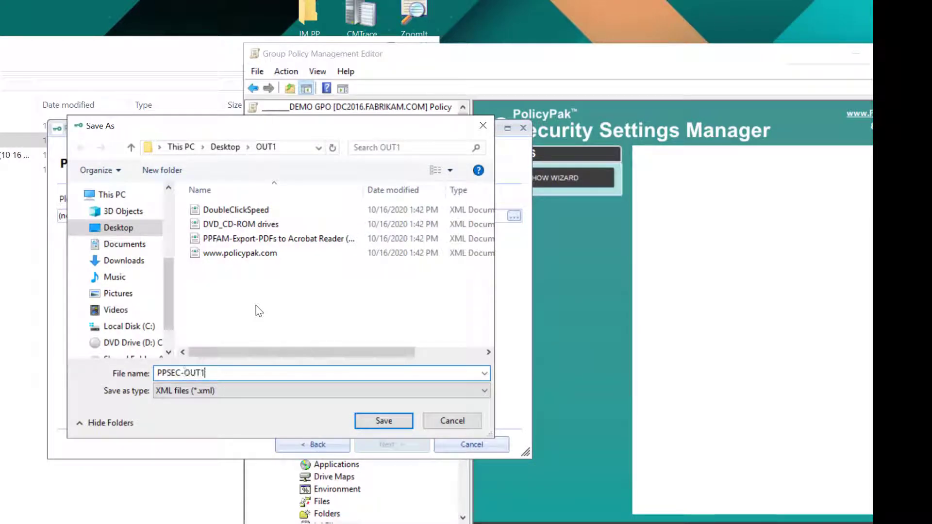
key("Return")
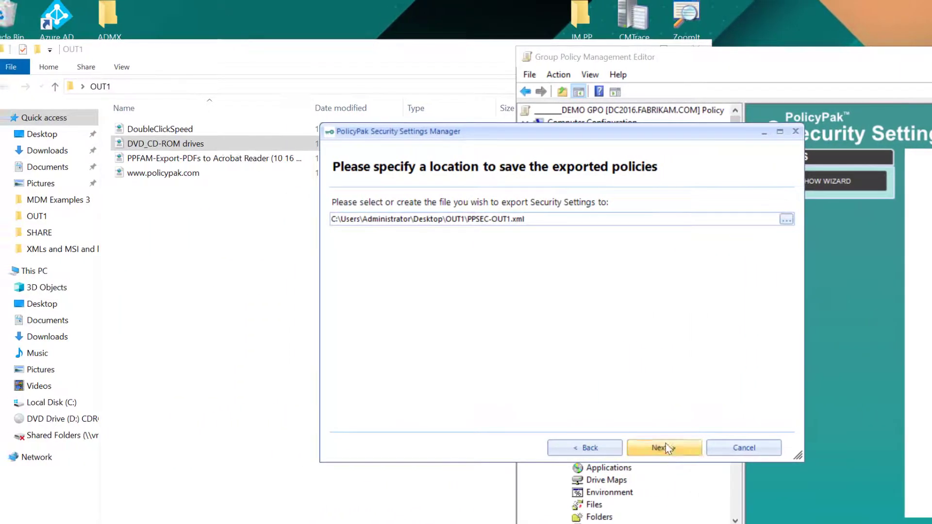
left_click(667, 447)
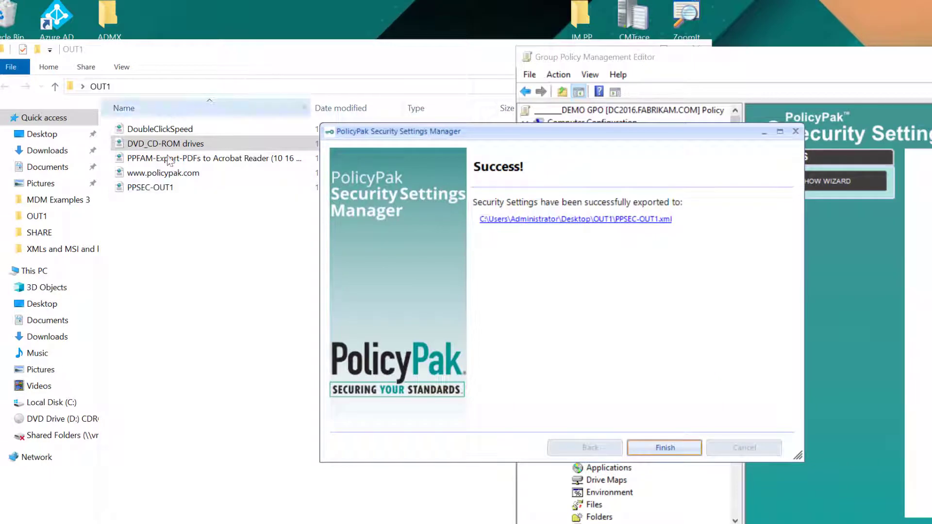
left_click(678, 441)
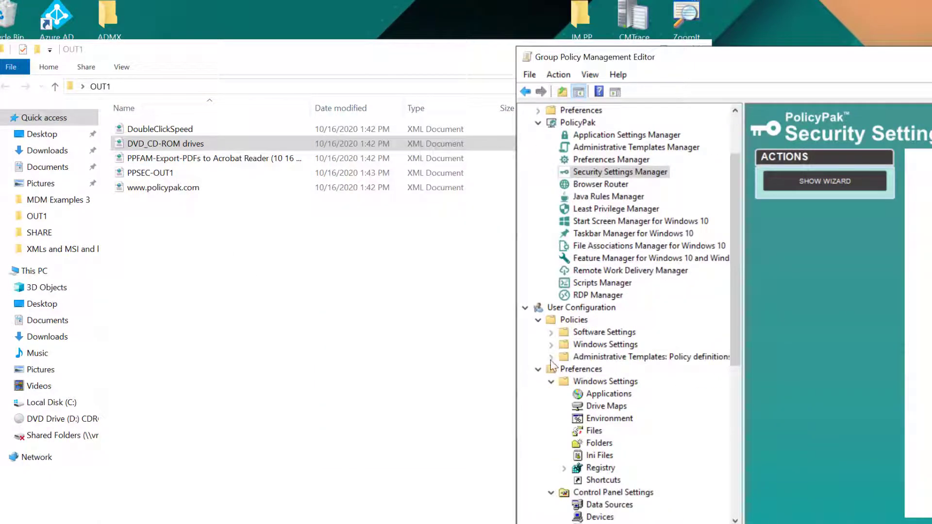
left_click(551, 358)
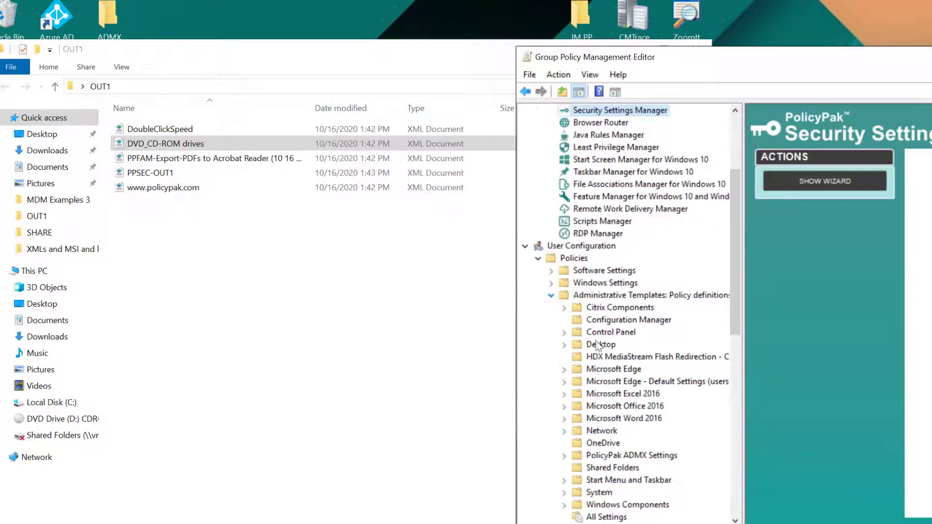
left_click(551, 295)
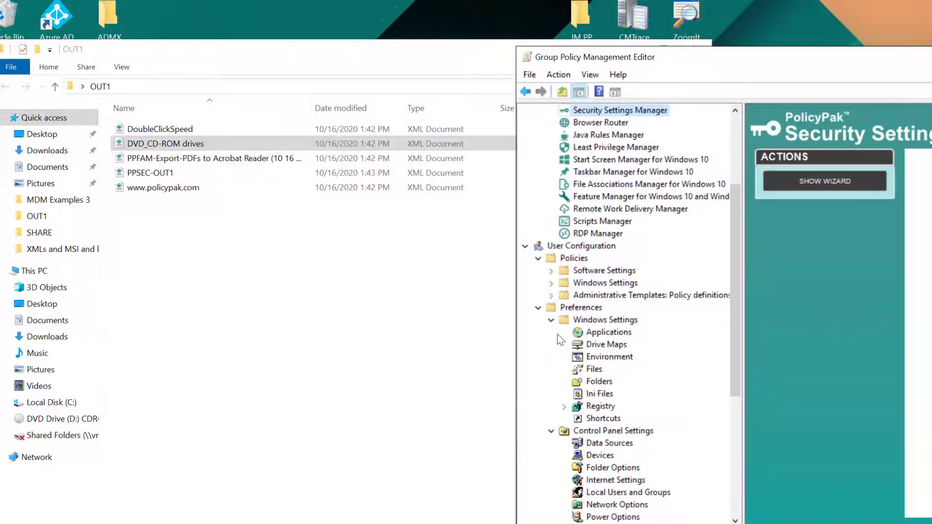
scroll(557, 334, "down", 4)
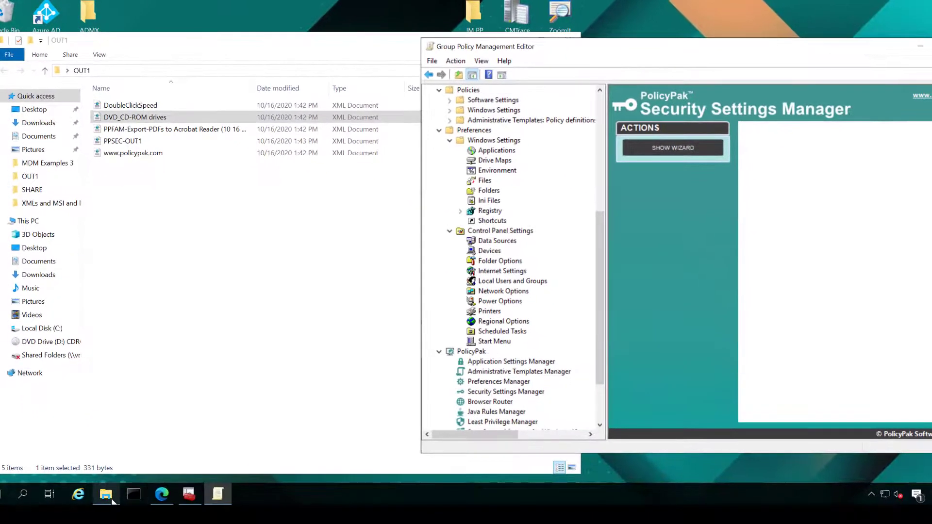
From DVD Drive (D:) > PolicyPak Extras, launch the PolicyPak Group Policy Merge Tool.
left_click(113, 500)
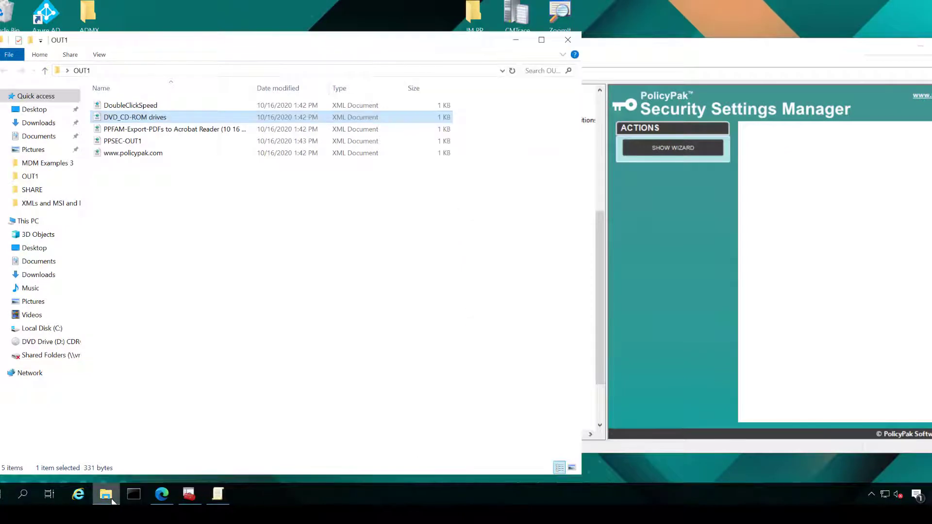
left_click(60, 344)
double_click(139, 181)
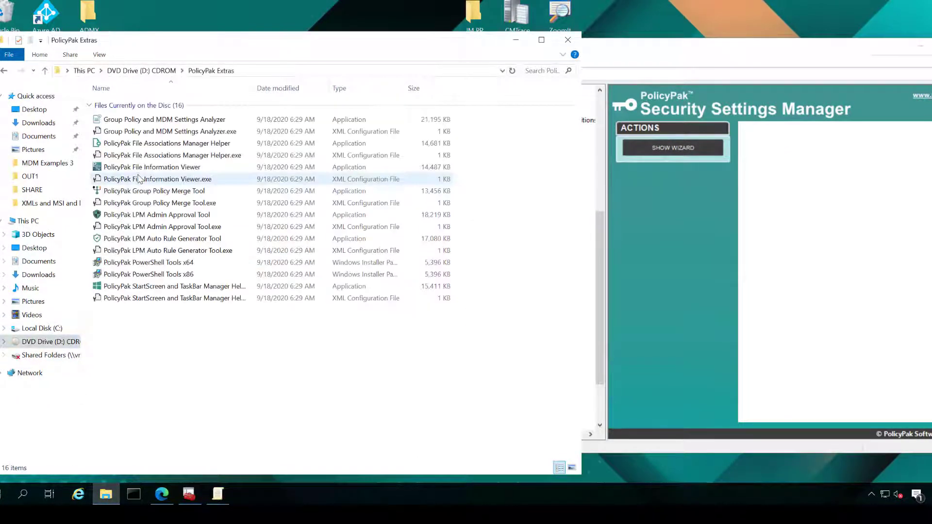
double_click(147, 193)
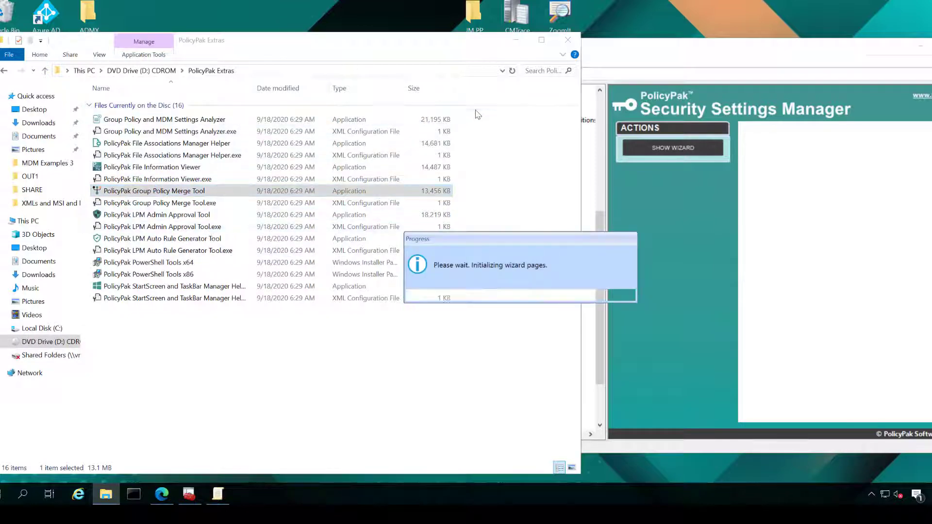
left_click_drag(597, 177, 482, 89)
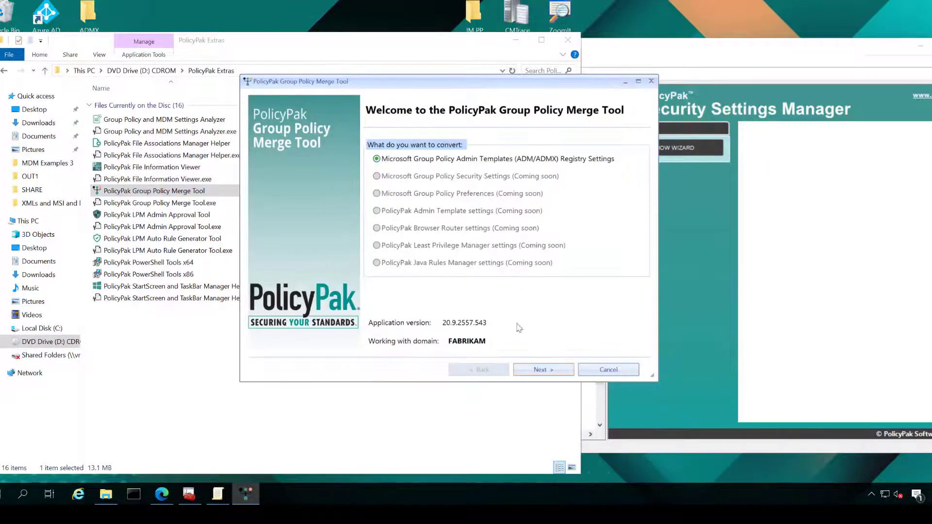
Choose to manually select GPOs and mark DEMO GPO for conversion.
left_click(532, 372)
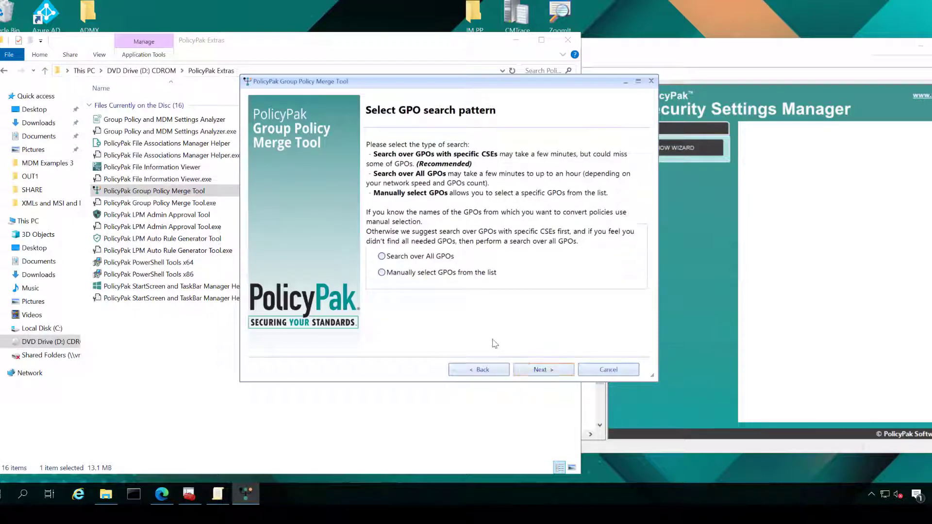
left_click(437, 274)
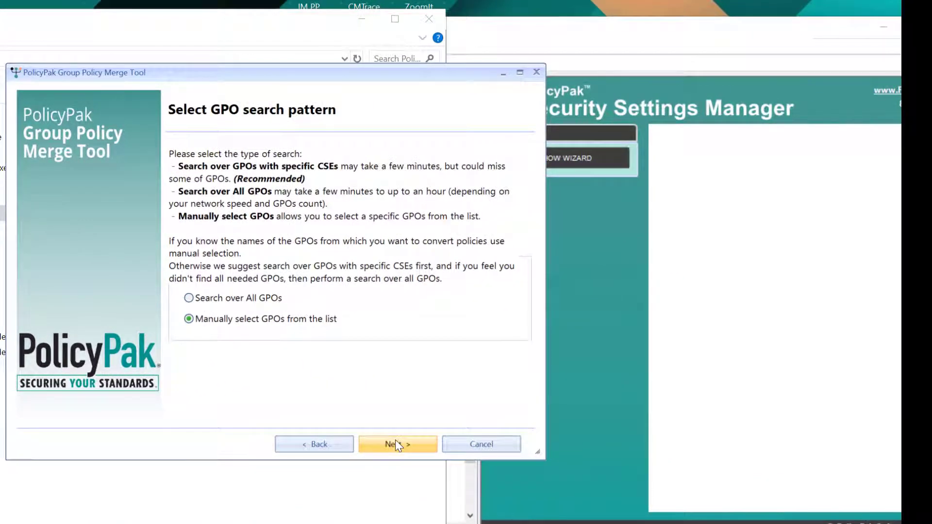
left_click(395, 443)
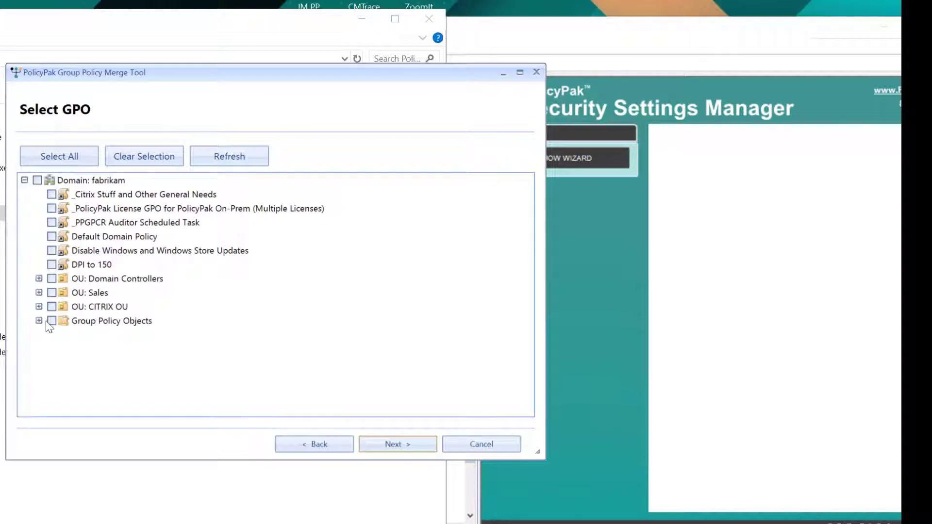
left_click(39, 321)
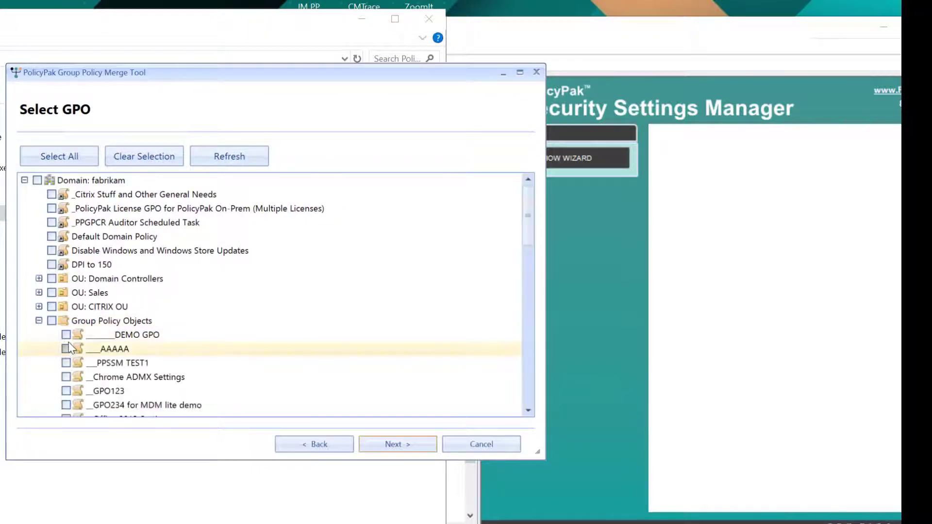
left_click(66, 334)
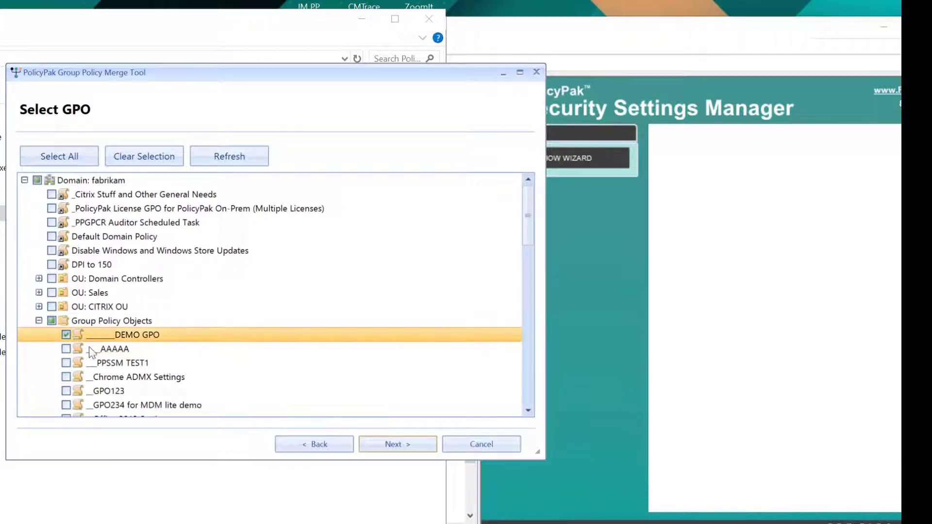
Include the 'Show only specified Control Panel items' policy and choose Export selected policies to XML.
left_click(399, 446)
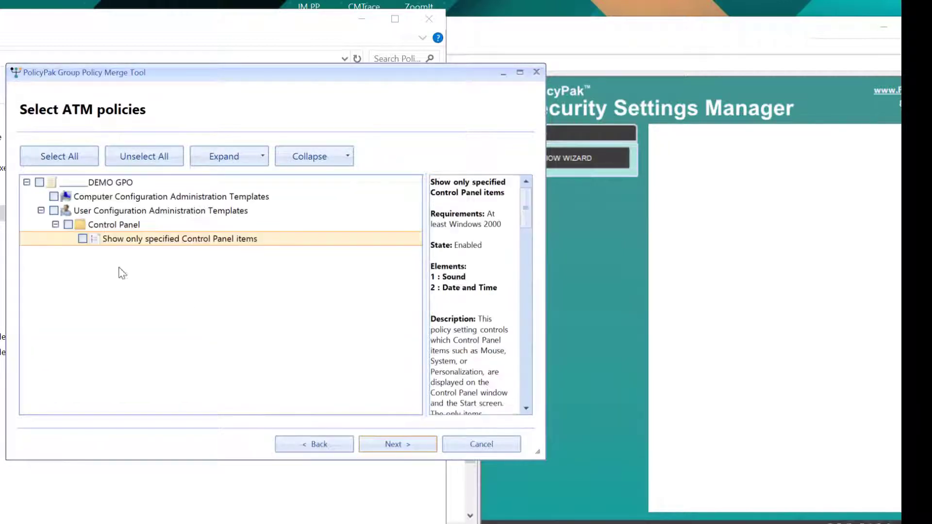
left_click(82, 239)
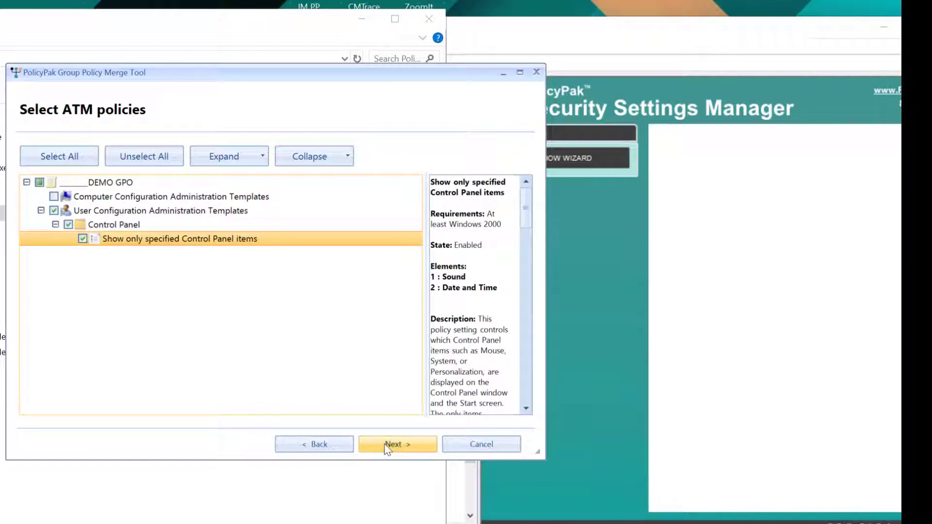
left_click(364, 445)
left_click(93, 299)
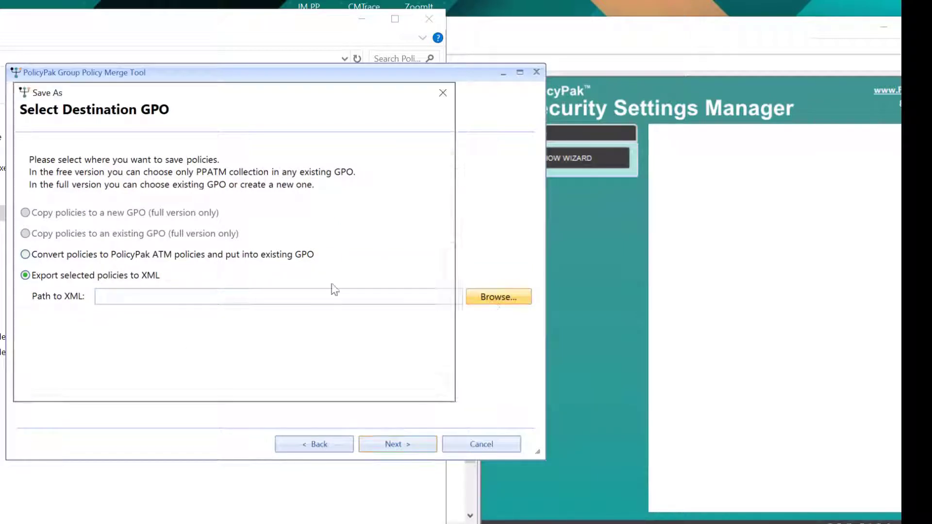
Set the export file to PPATM-EXPORT1.xml in the OUT1 folder.
left_click(492, 299)
double_click(171, 258)
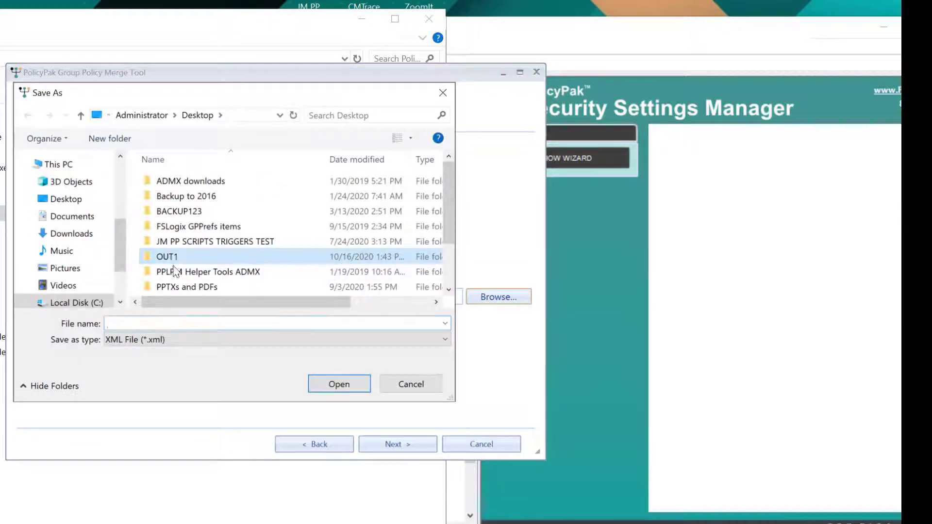
left_click(179, 328)
type("PPATM-EXPIORT")
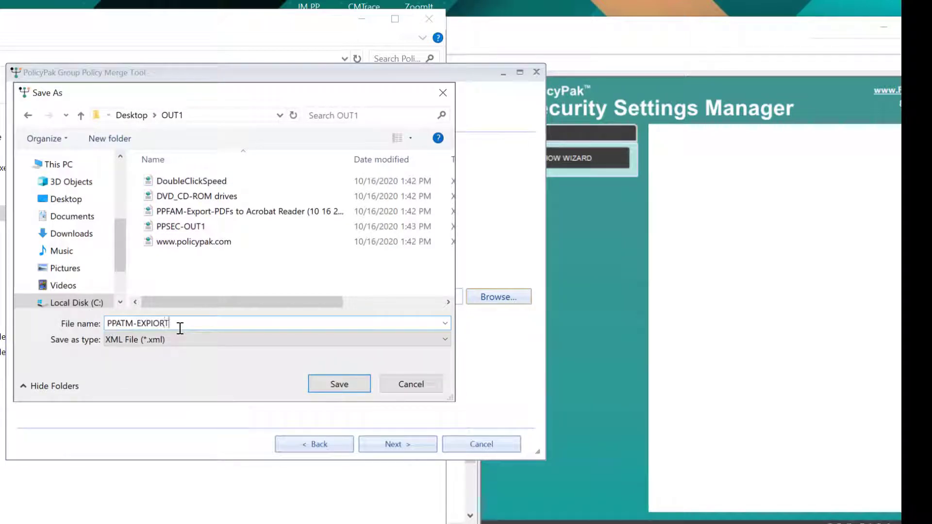
type("1")
key("Return")
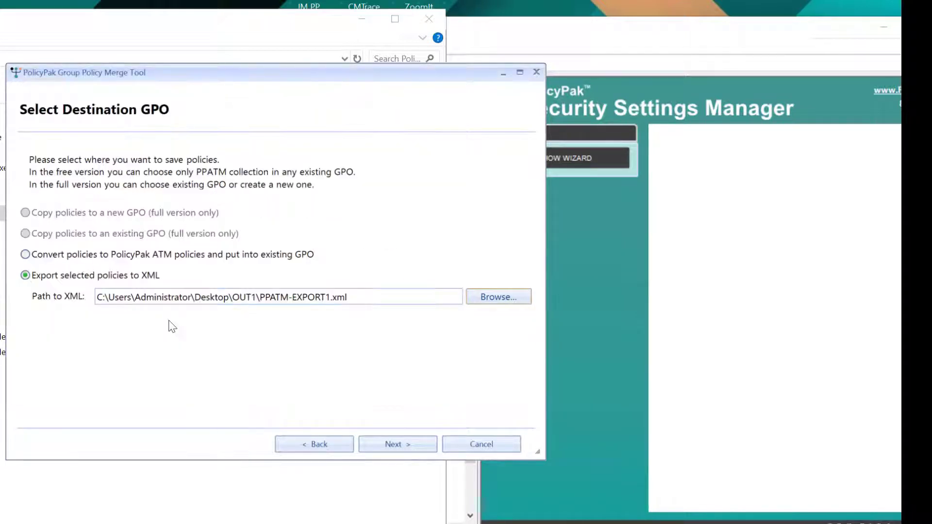
Run the conversion with default collection settings and exit the Merge Tool wizard.
left_click(411, 447)
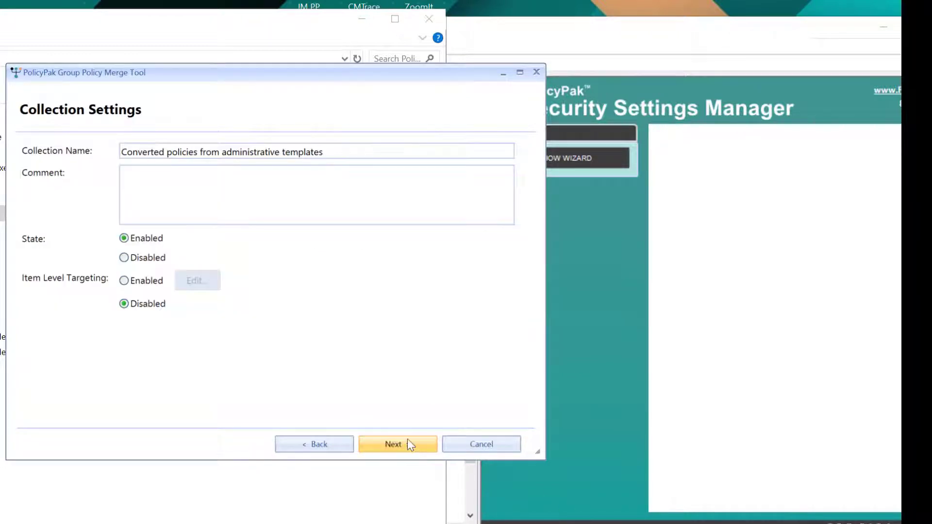
left_click(409, 442)
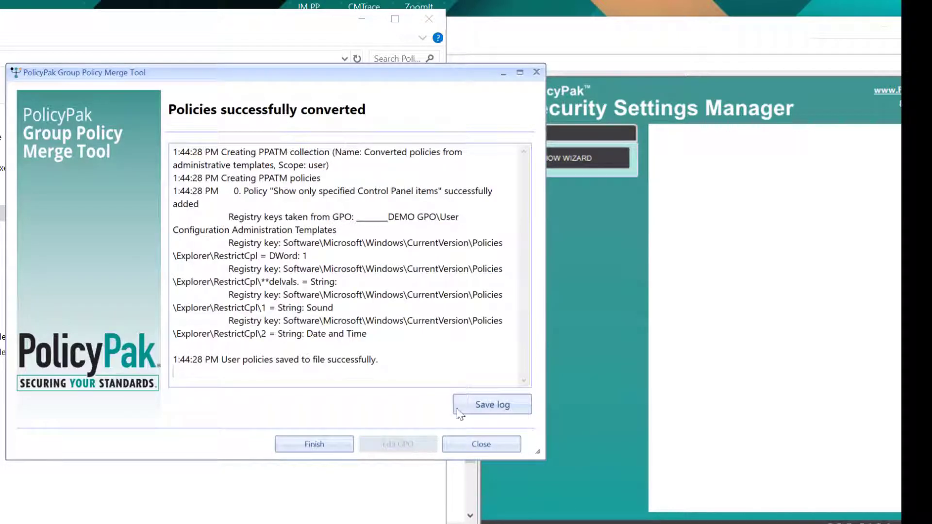
left_click(480, 444)
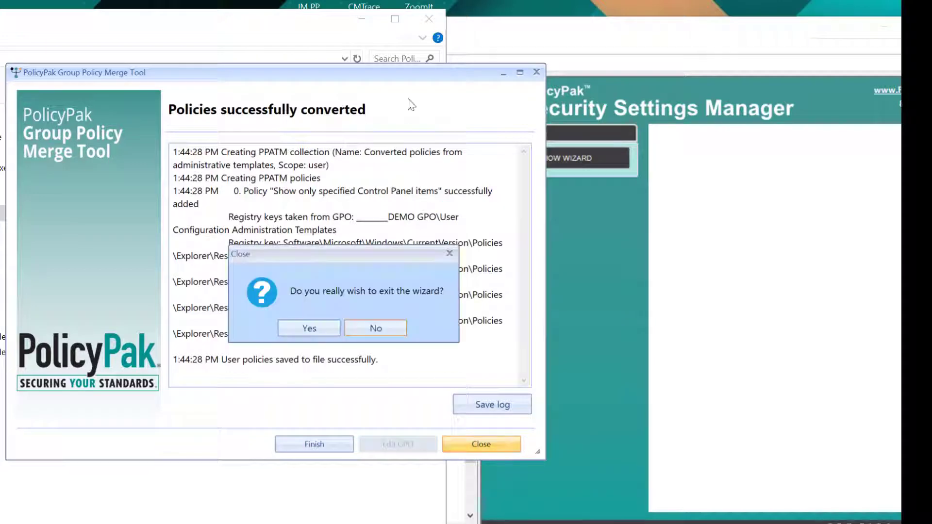
left_click(308, 328)
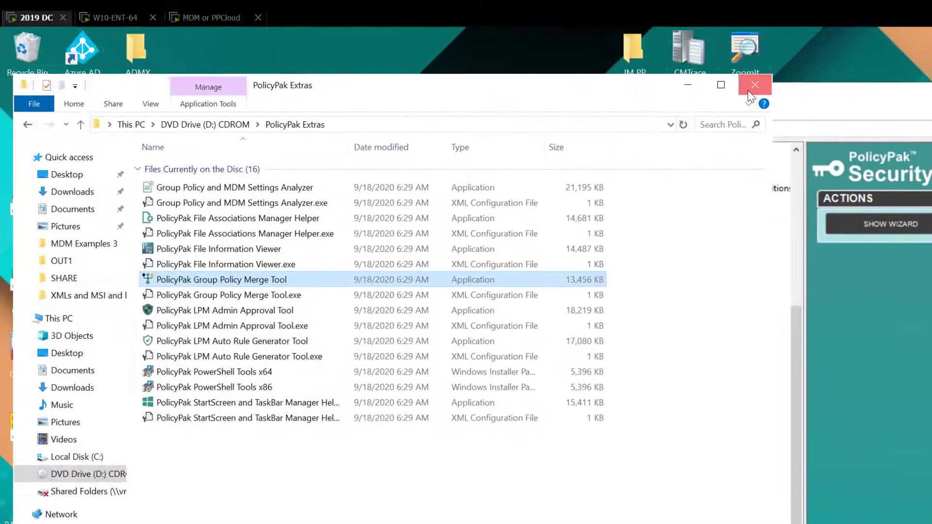
Close PolicyPak Extras, open the OUT1 desktop folder, and launch the PolicyPak Exporter Tool.
left_click(749, 92)
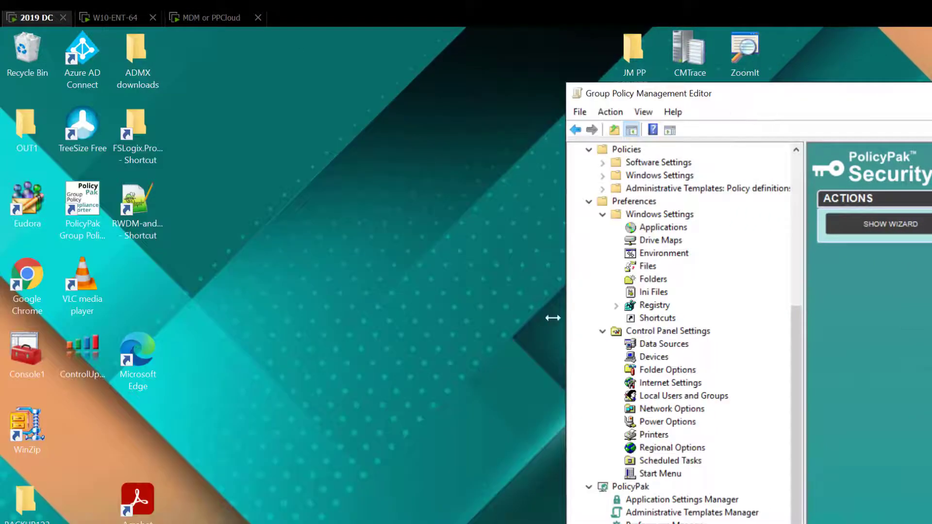
double_click(31, 127)
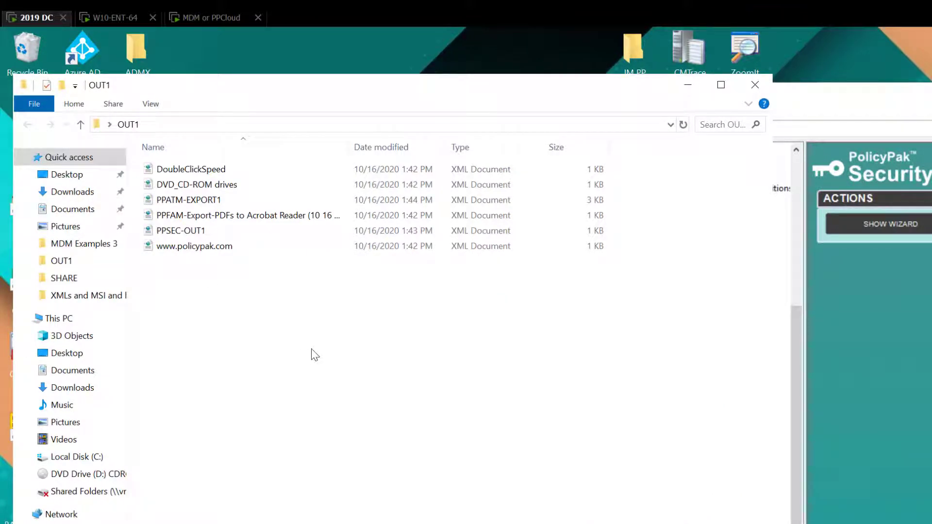
key("super")
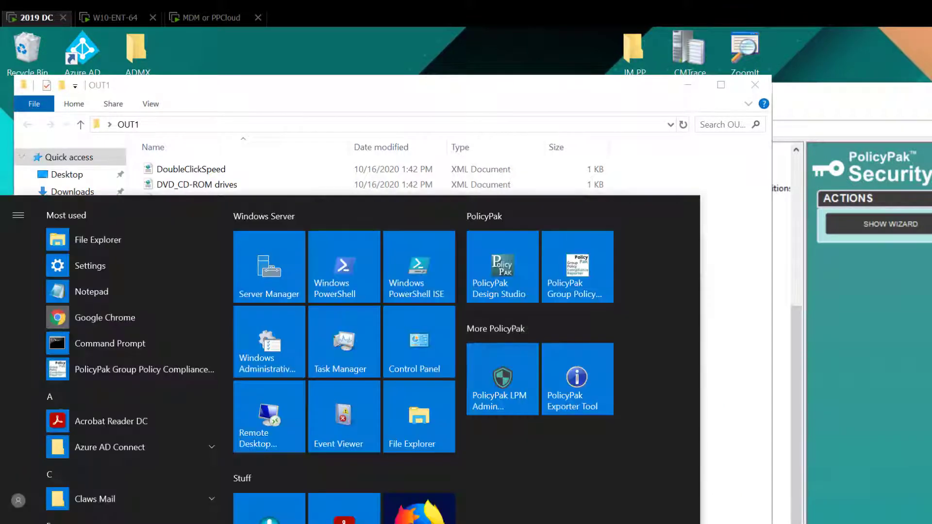
left_click(554, 394)
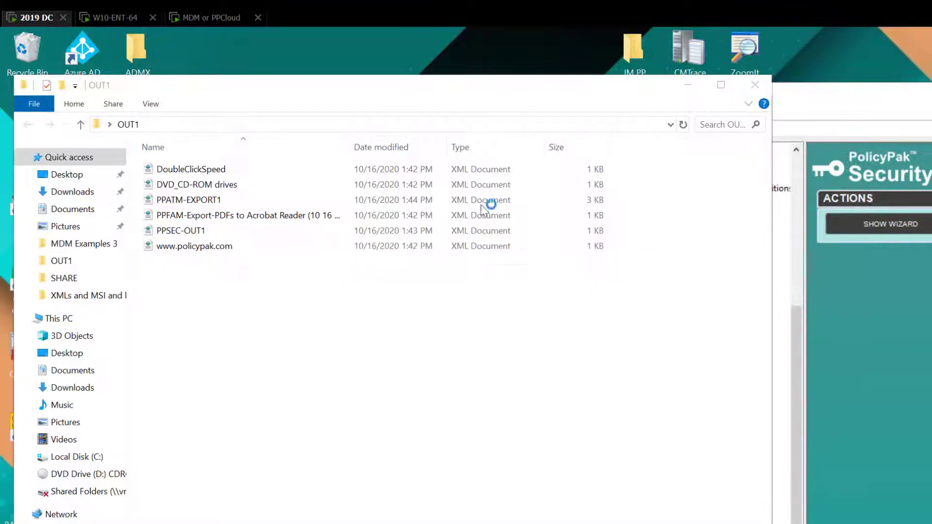
left_click_drag(454, 93, 927, 177)
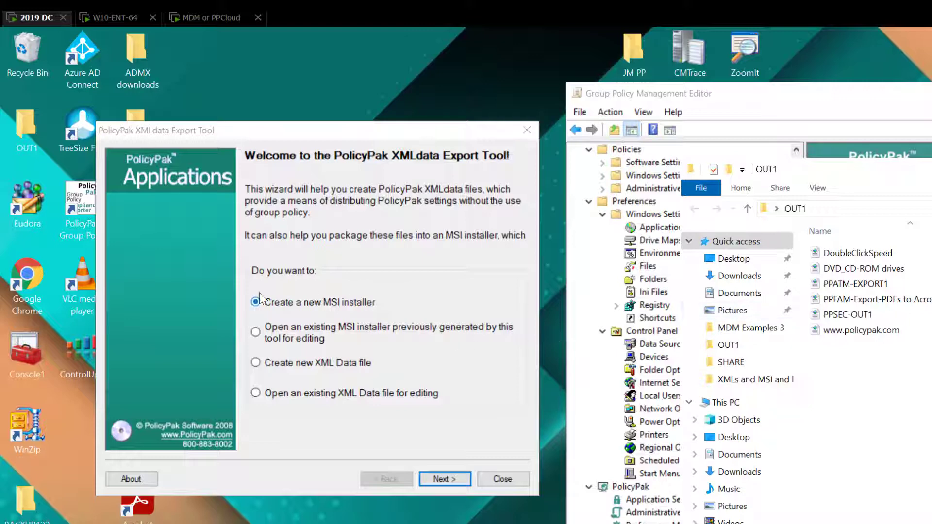
left_click(443, 477)
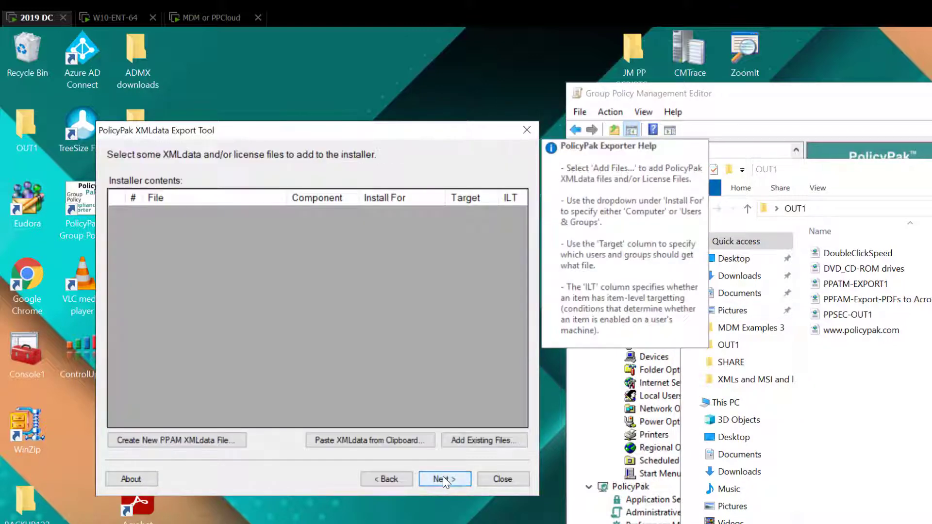
left_click(477, 439)
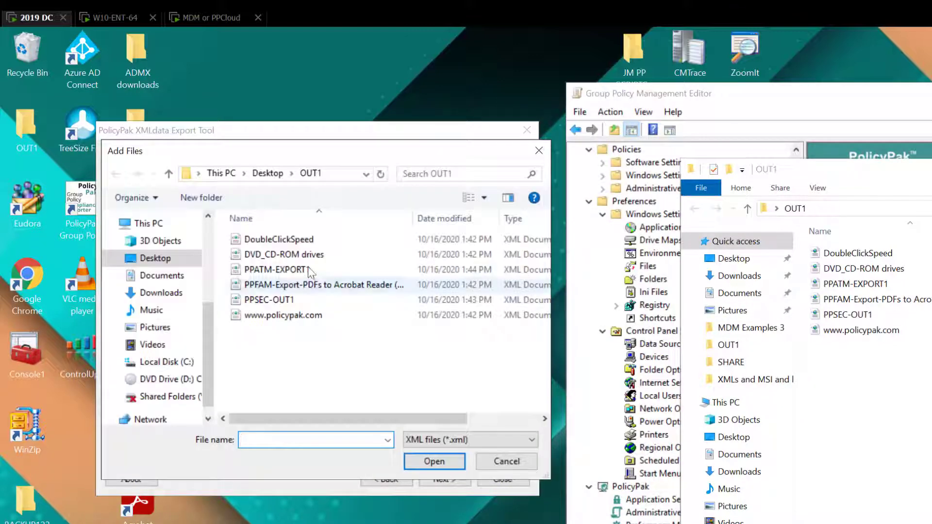
left_click(279, 239)
left_click(283, 315, "shift")
left_click(434, 461)
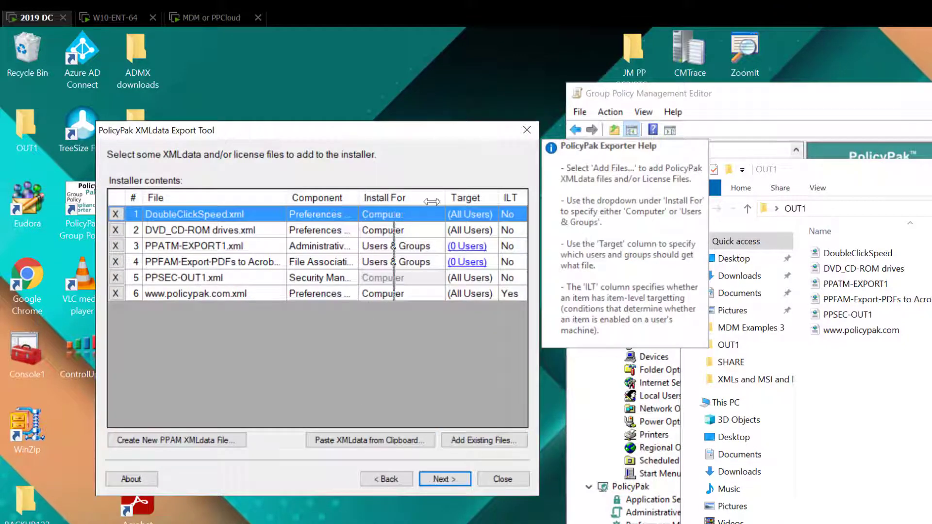
Change Install For from Users & Groups to Computer for PPATM-EXPORT1.xml and the File Associations entry.
left_click_drag(433, 202, 435, 202)
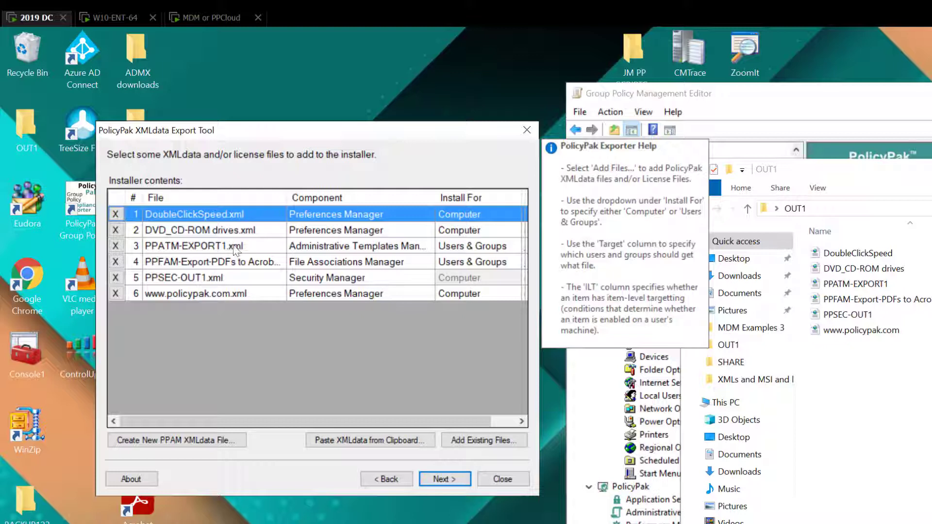
left_click(466, 249)
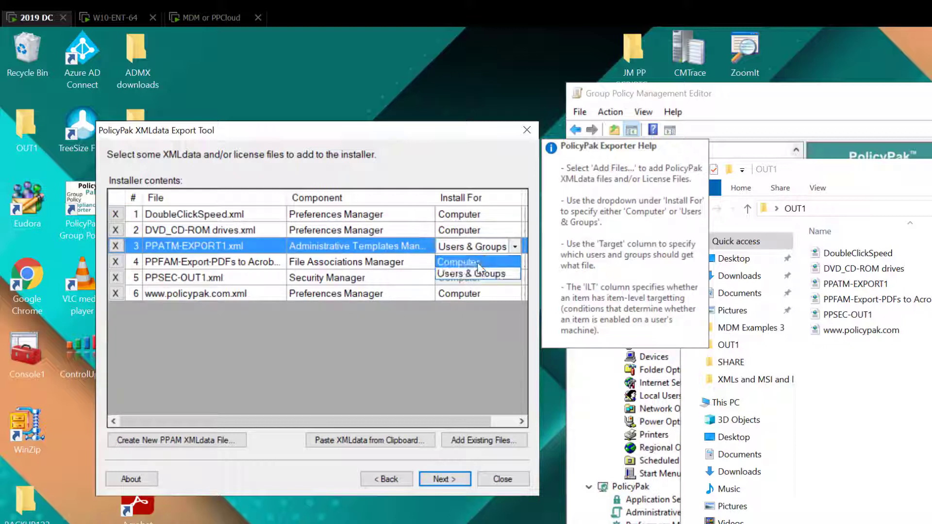
left_click(478, 264)
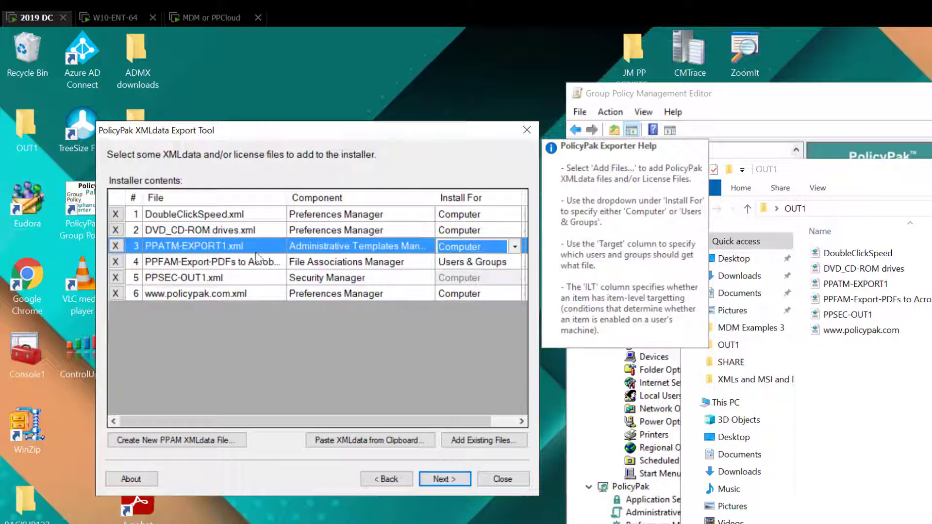
left_click(461, 270)
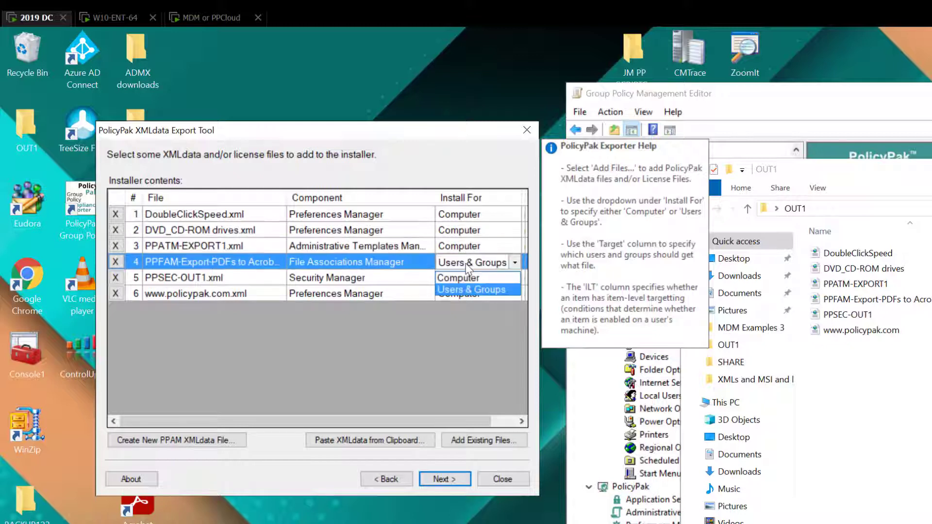
left_click(464, 278)
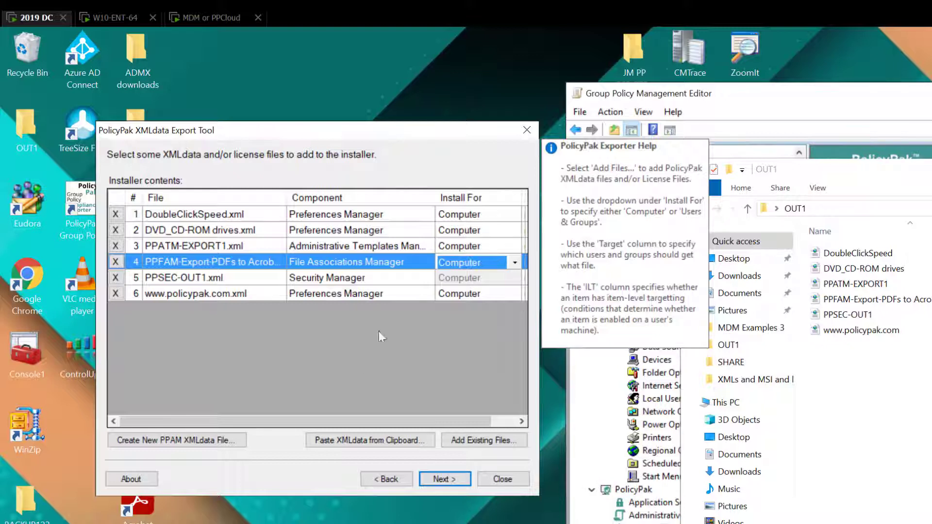
Finish the Exporter wizard, saving the installer as PPMDM-123.msi in OUT1.
left_click(444, 476)
left_click(444, 477)
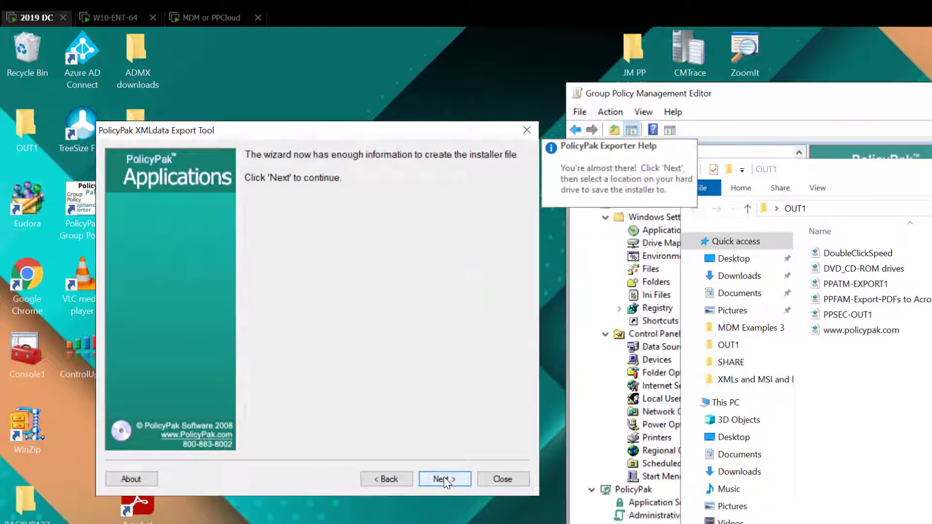
left_click(444, 477)
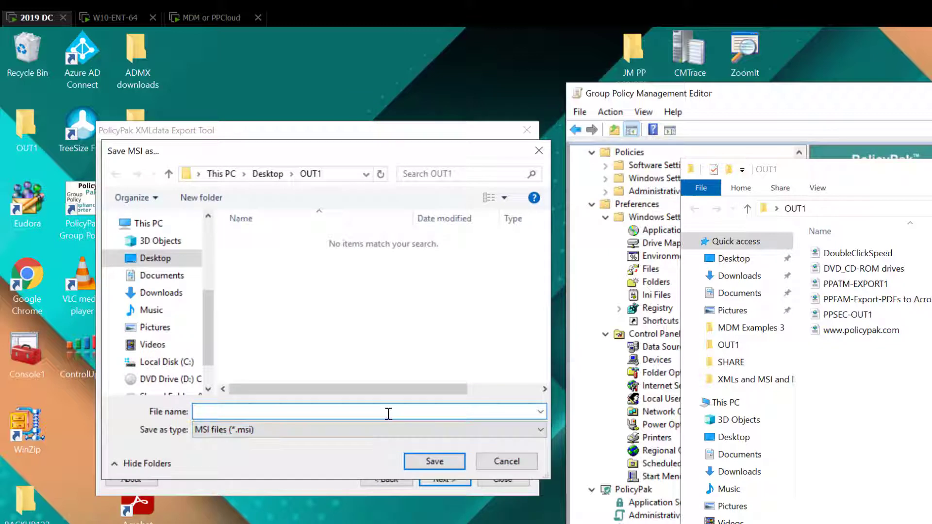
type("PPM")
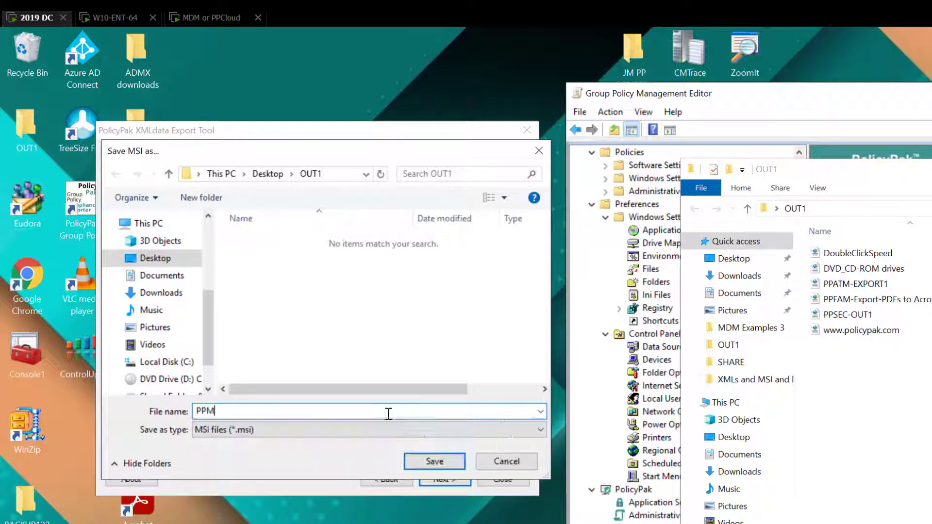
type("DM-123")
key("Return")
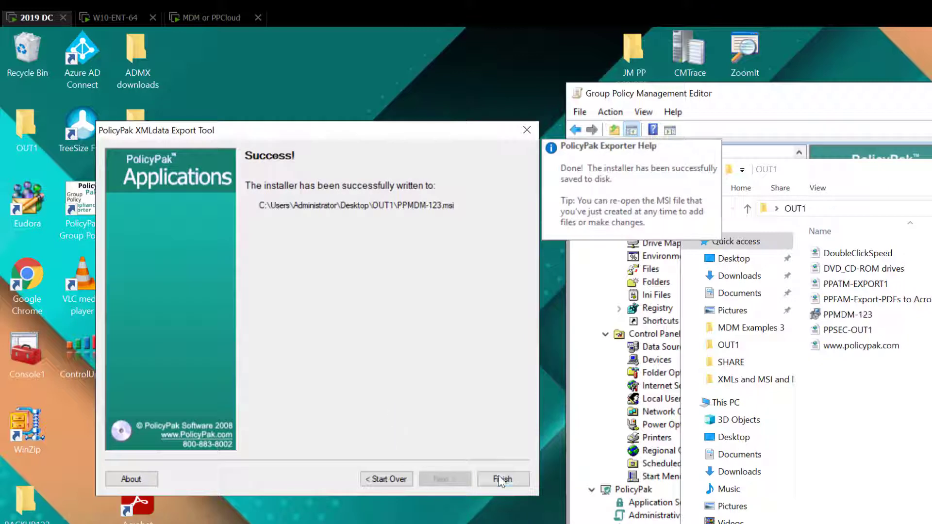
left_click(501, 479)
left_click(847, 315)
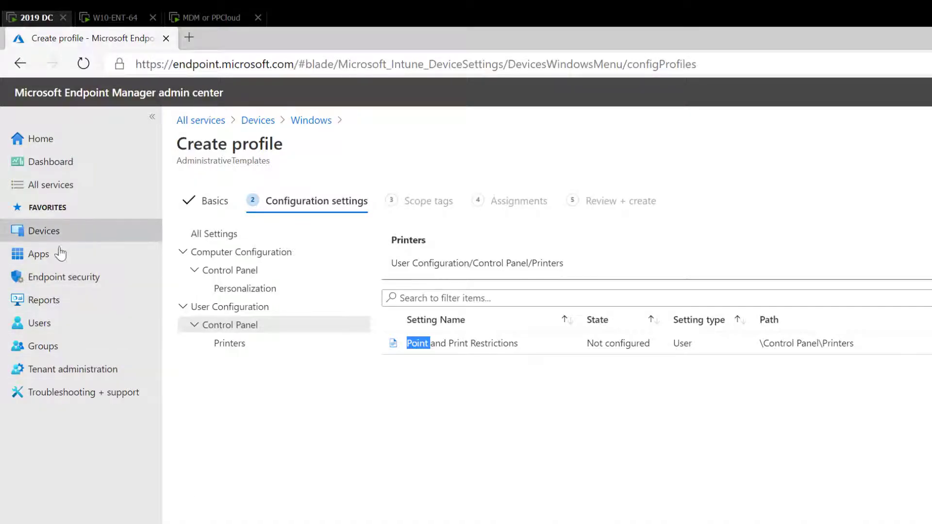
Go to Apps > Windows to list the Windows apps.
left_click(58, 255)
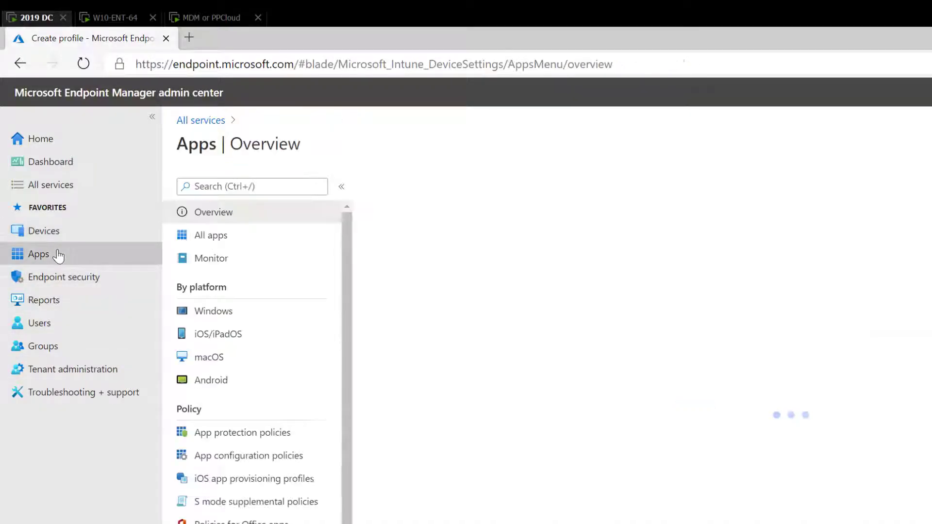
left_click(210, 311)
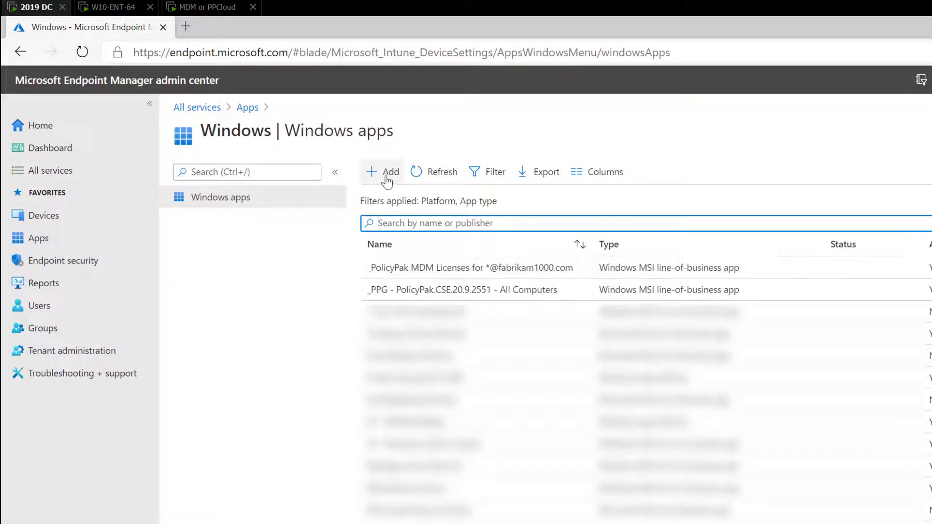
Add a Line-of-business app and select PPMDM-123.msi as its app package file.
left_click(386, 178)
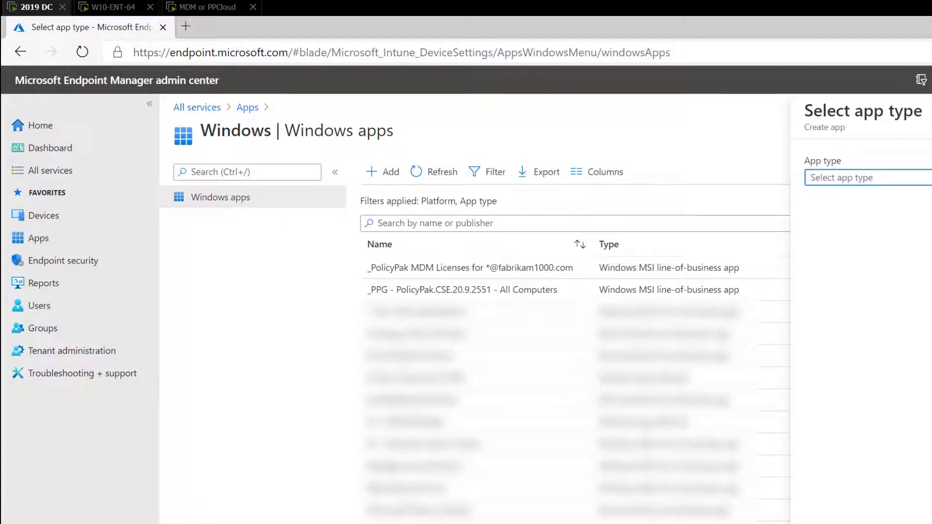
left_click(854, 177)
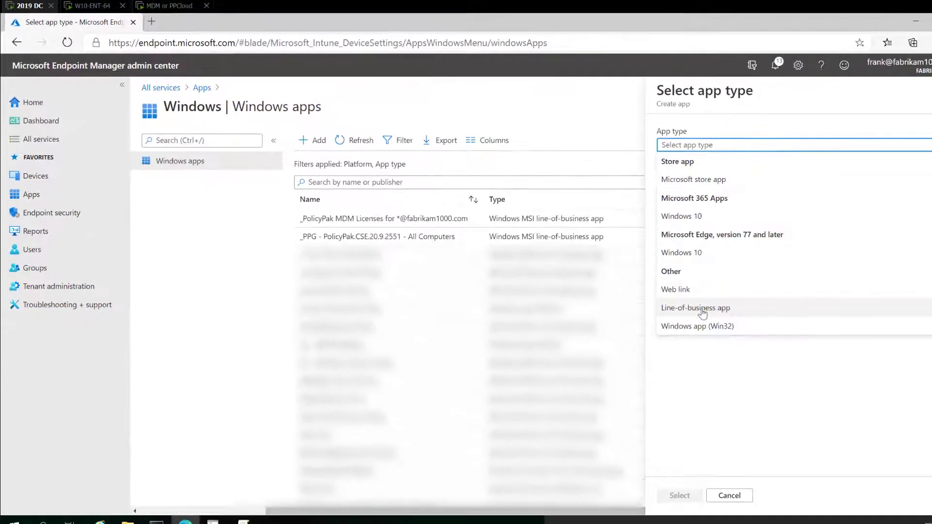
left_click(702, 311)
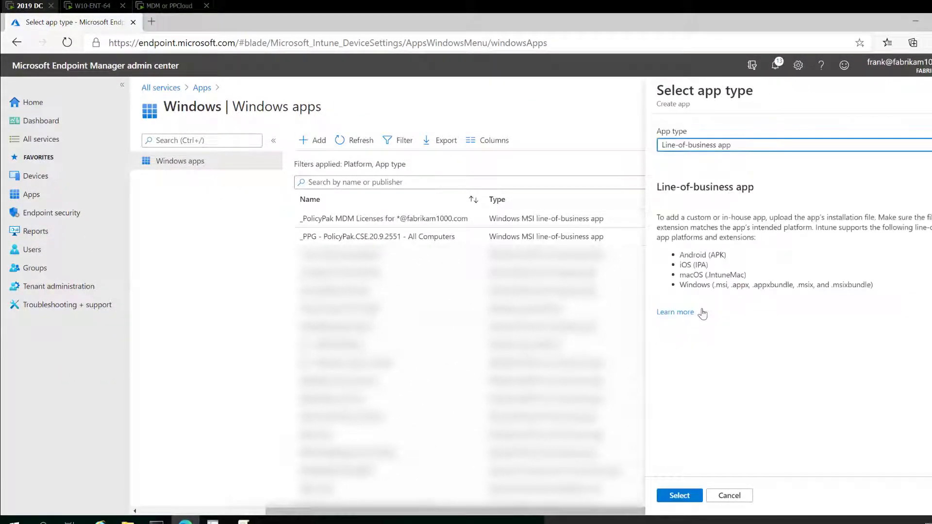
left_click(678, 496)
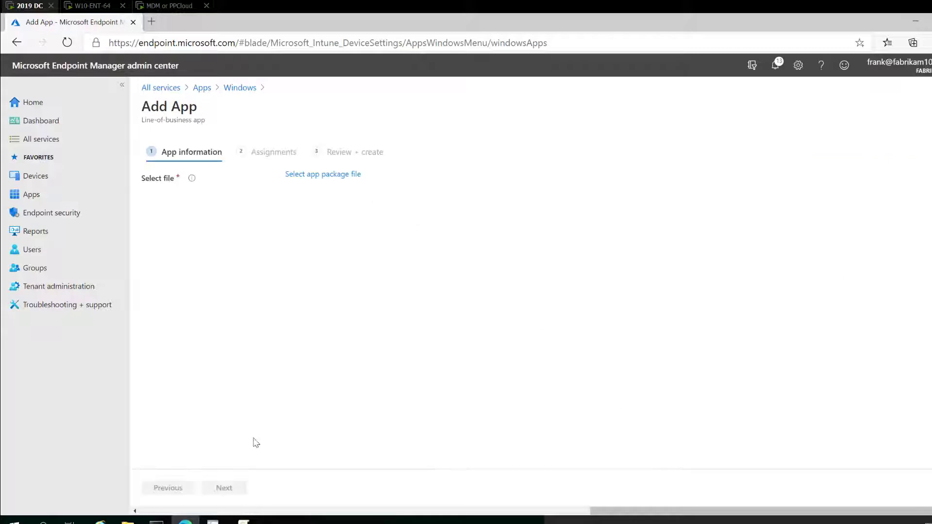
left_click(323, 174)
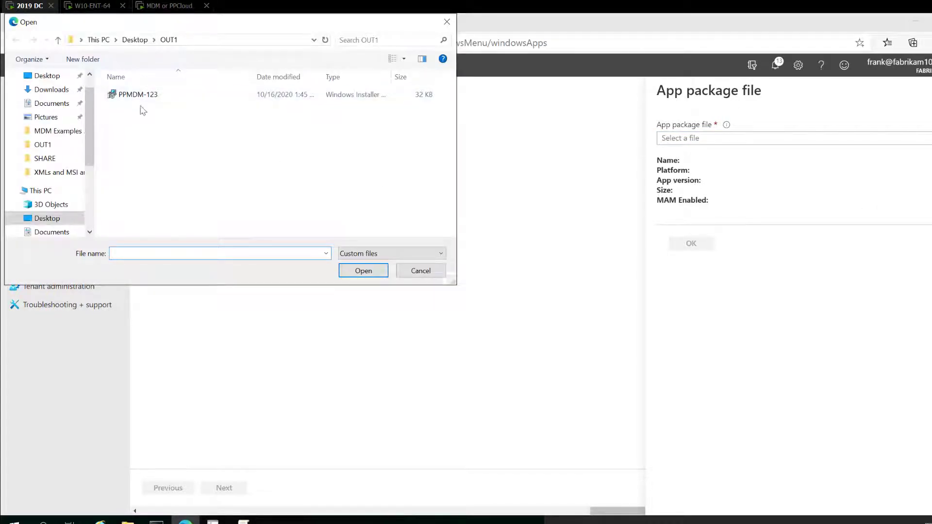
double_click(144, 97)
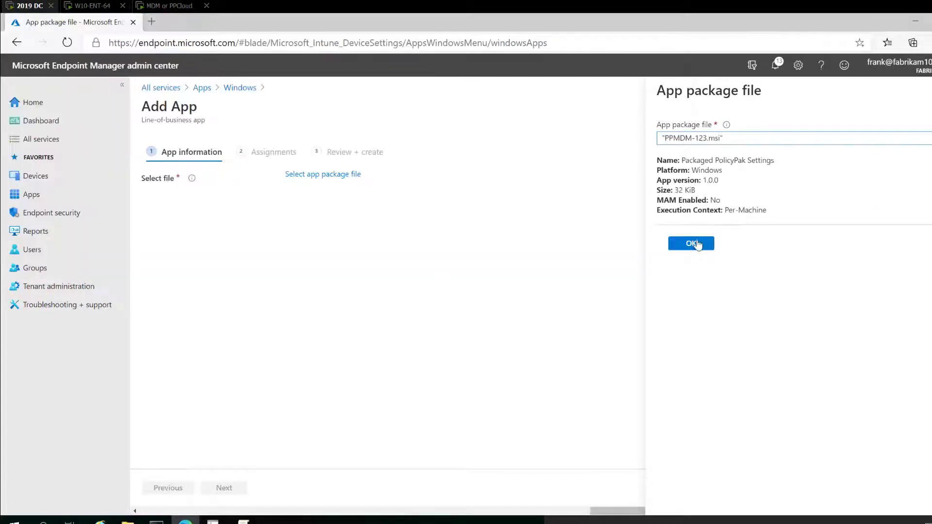
Name the app '_Packaged PolicyPak GP and PP Settings' with publisher 'Your Company'.
left_click(691, 243)
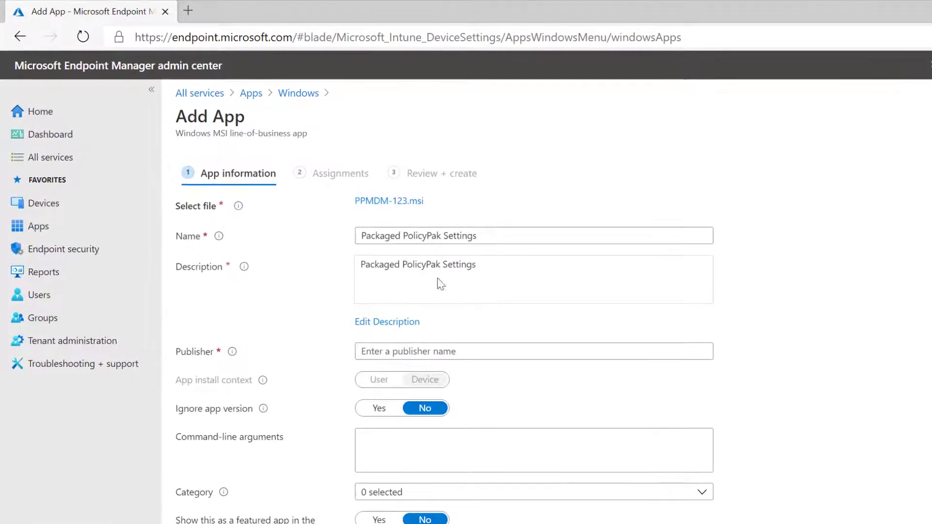
left_click(455, 349)
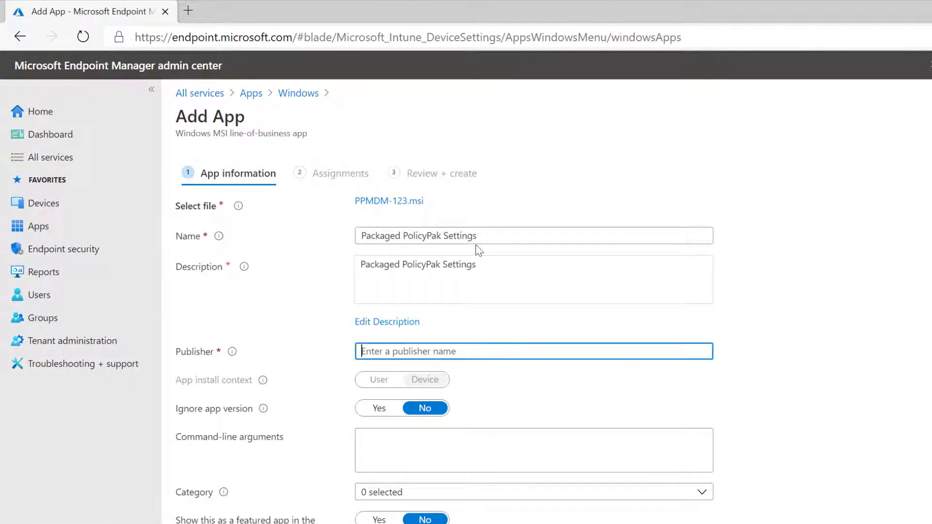
left_click(481, 235)
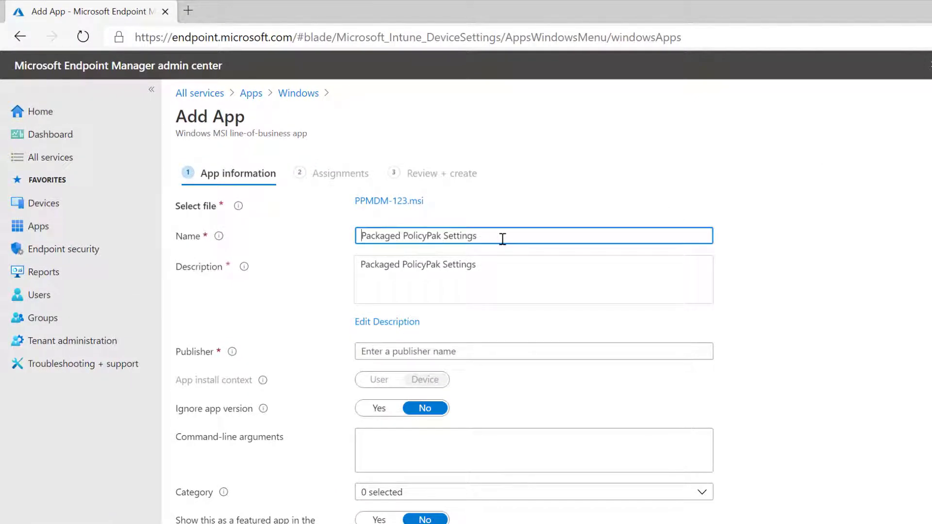
type("_")
type("G")
type("P and PP")
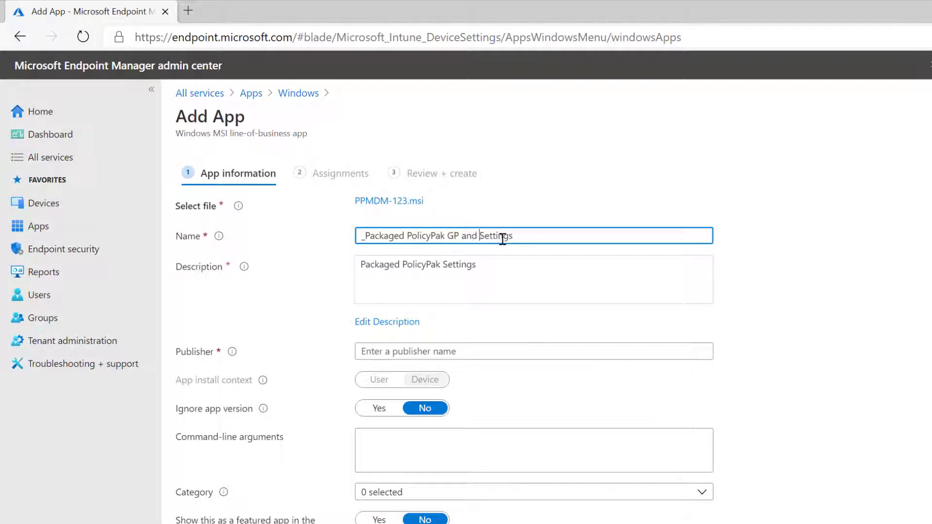
left_click(447, 353)
type("Your Company")
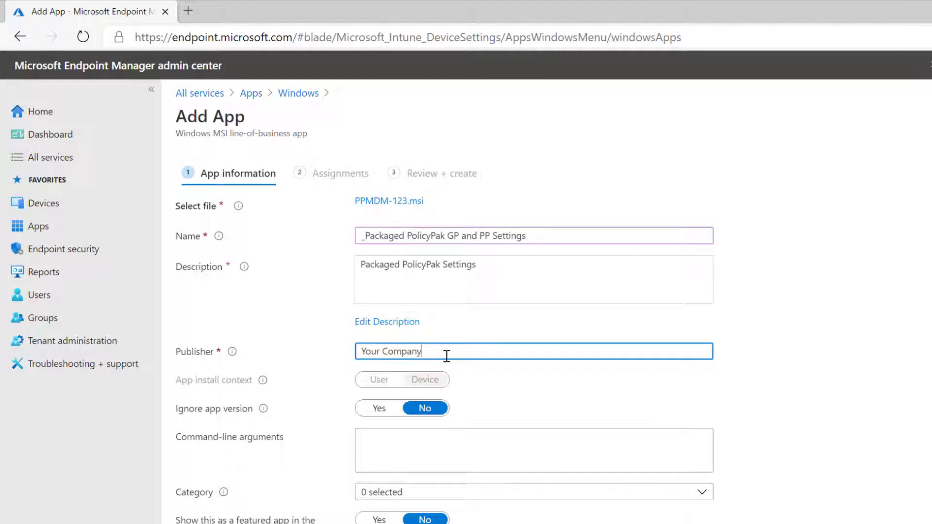
Under Required assignments, add All devices.
scroll(435, 386, "down", 2)
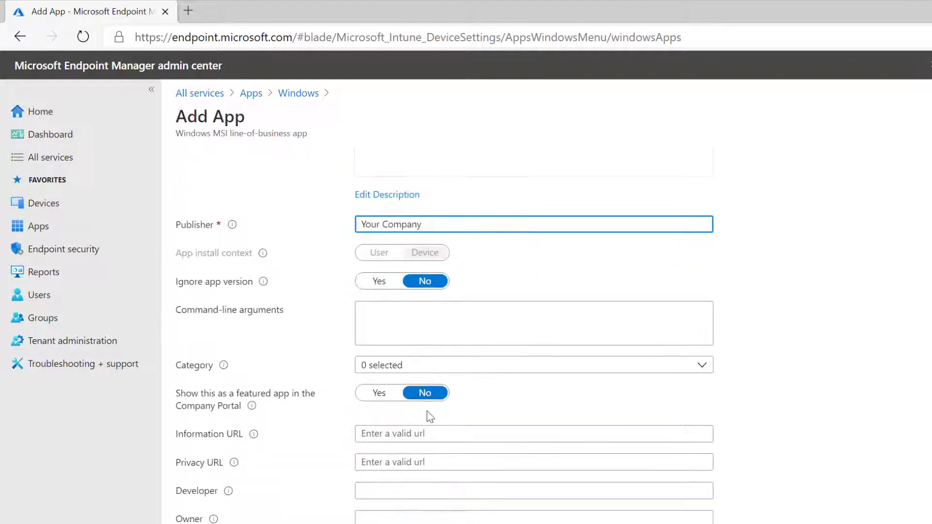
scroll(428, 417, "down", 1)
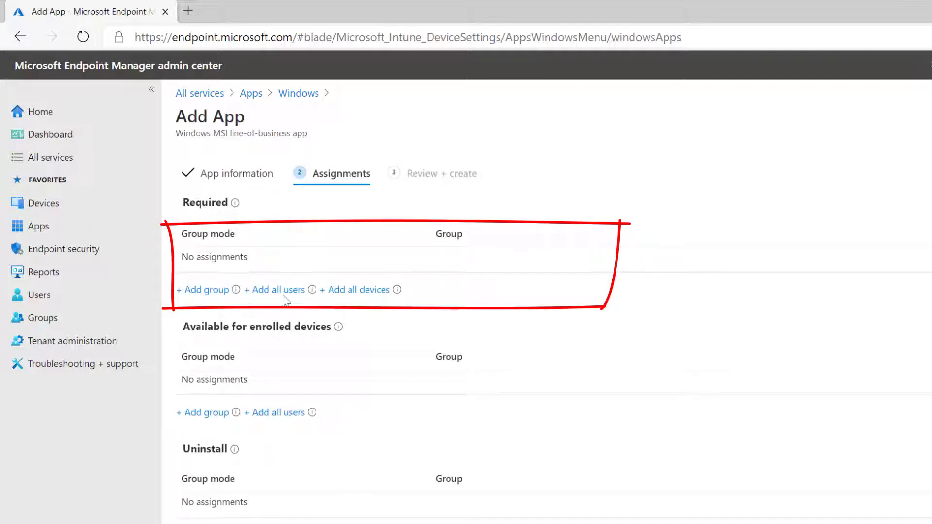
left_click(350, 292)
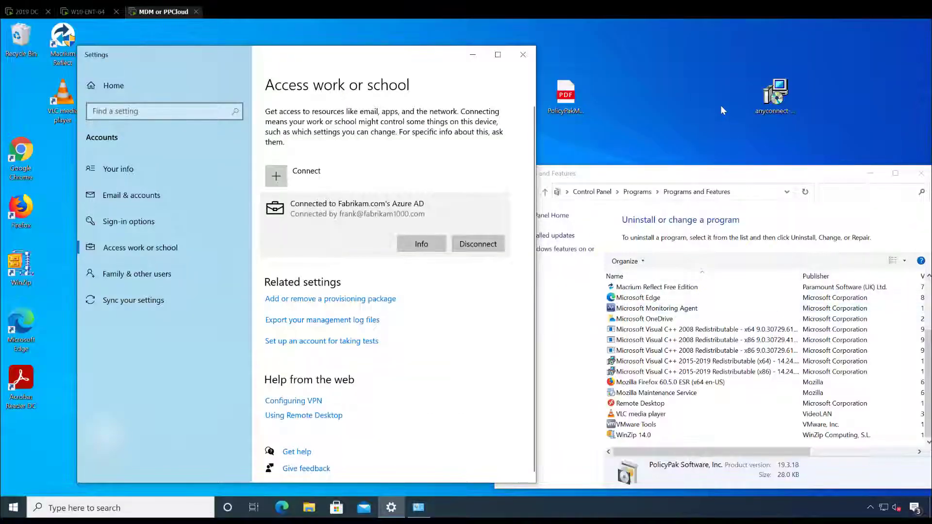
left_click(721, 105)
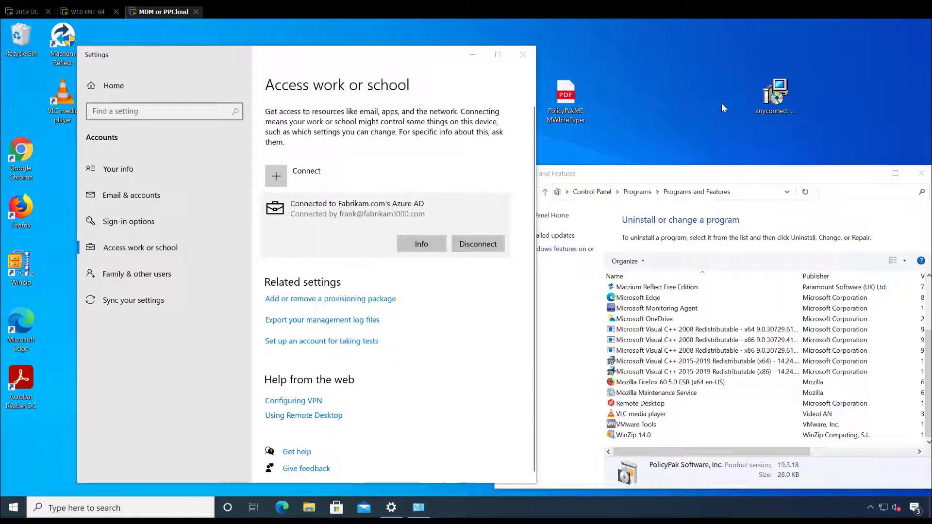
key("super")
type("con")
key("Return")
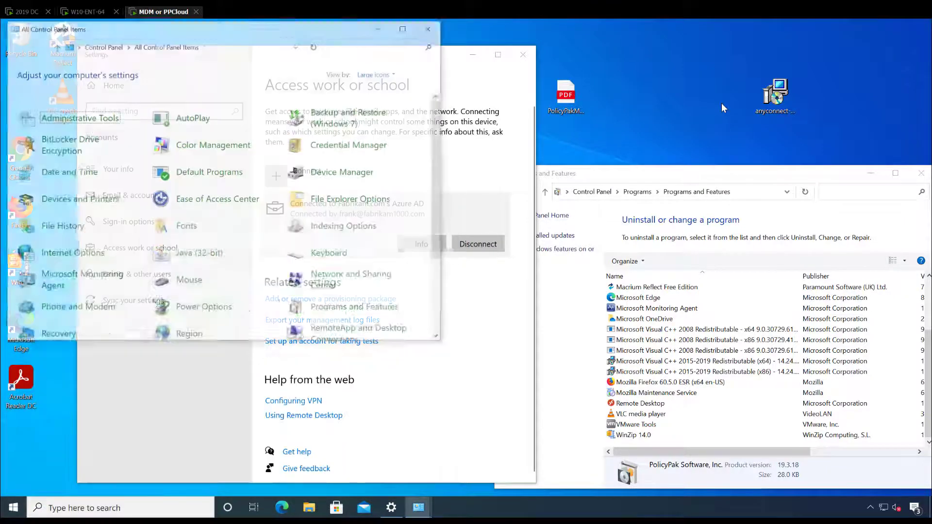
scroll(349, 179, "down", 3)
scroll(349, 180, "down", 2)
scroll(348, 179, "up", 3)
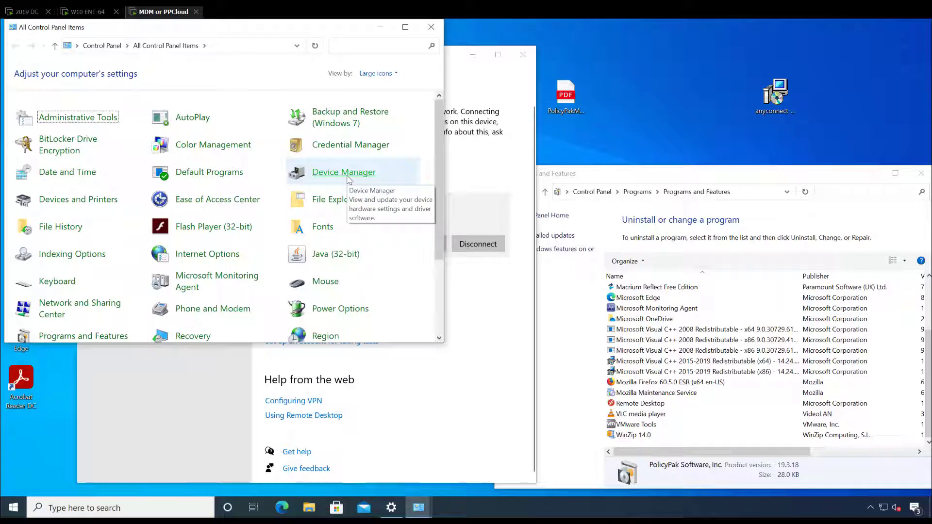
left_click(430, 32)
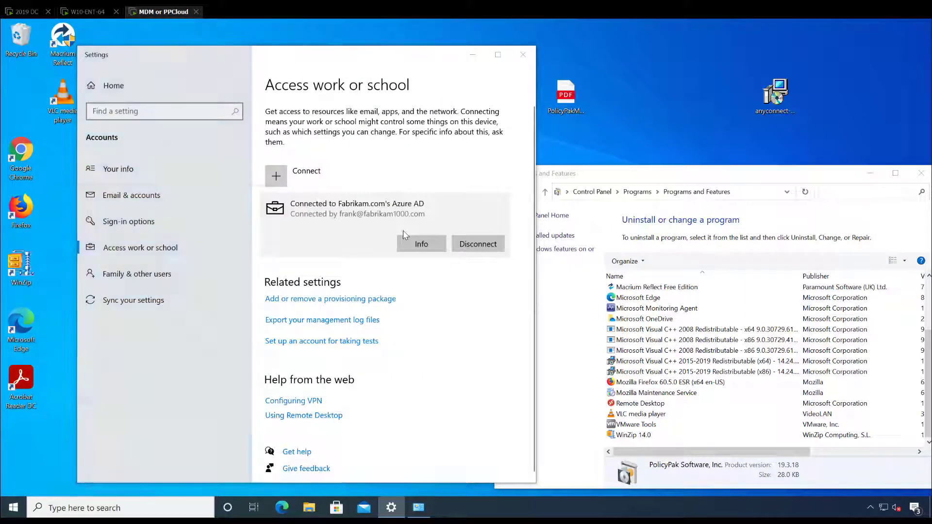
Run Command Prompt as administrator and launch gpedit.msc from it.
key("super")
type("cmd")
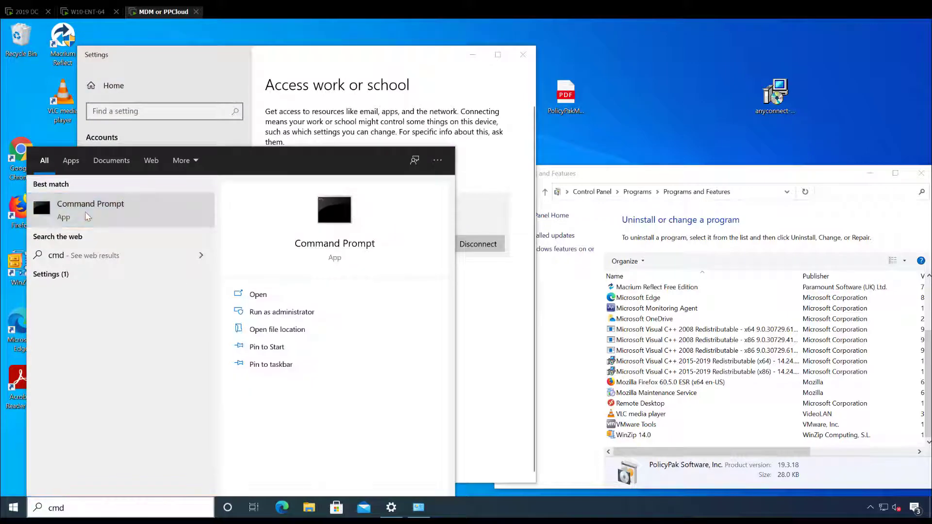
right_click(85, 212)
left_click(110, 224)
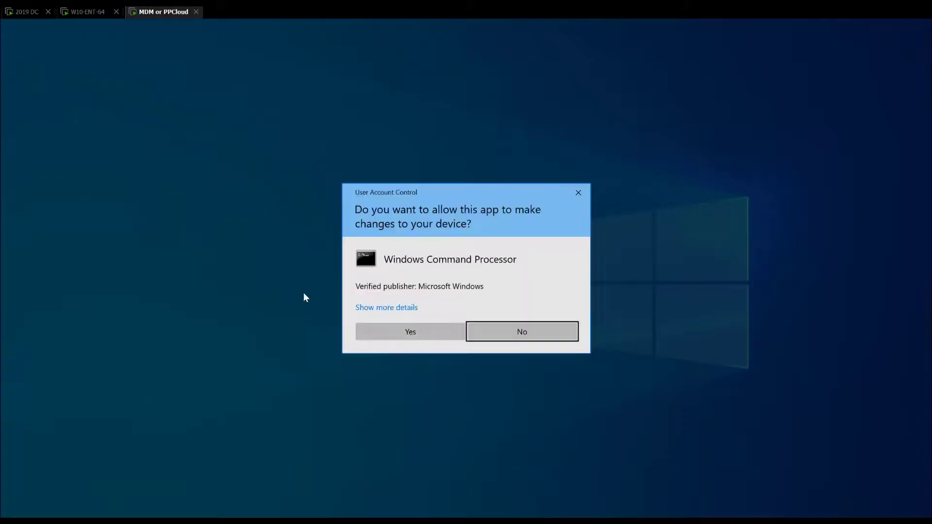
left_click(395, 331)
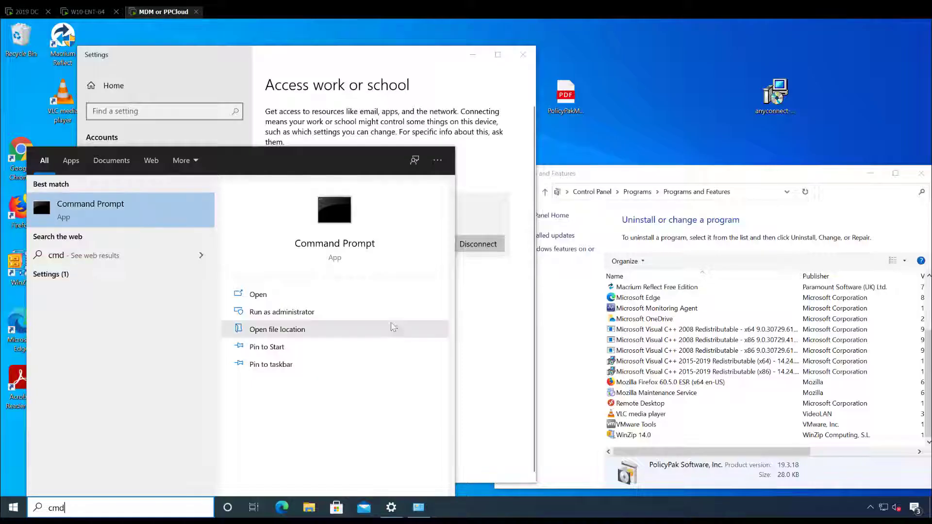
left_click(400, 196)
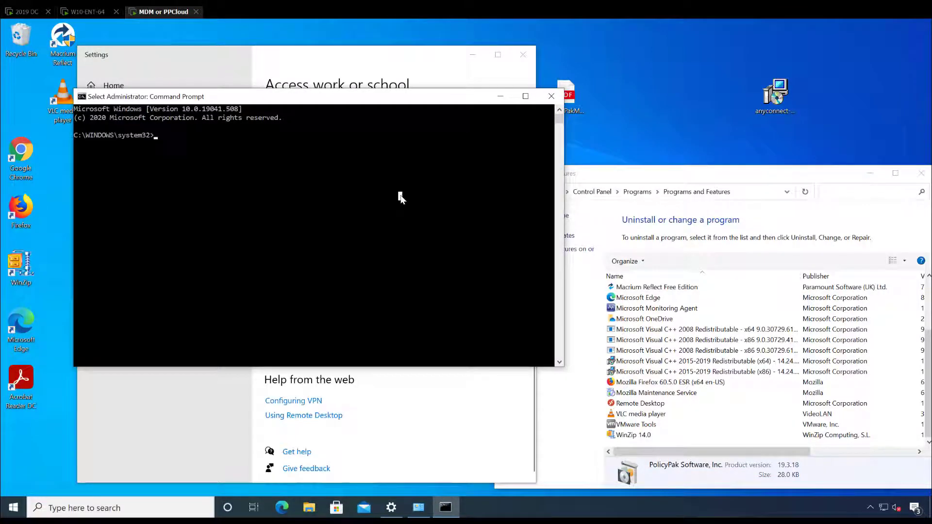
key("Return")
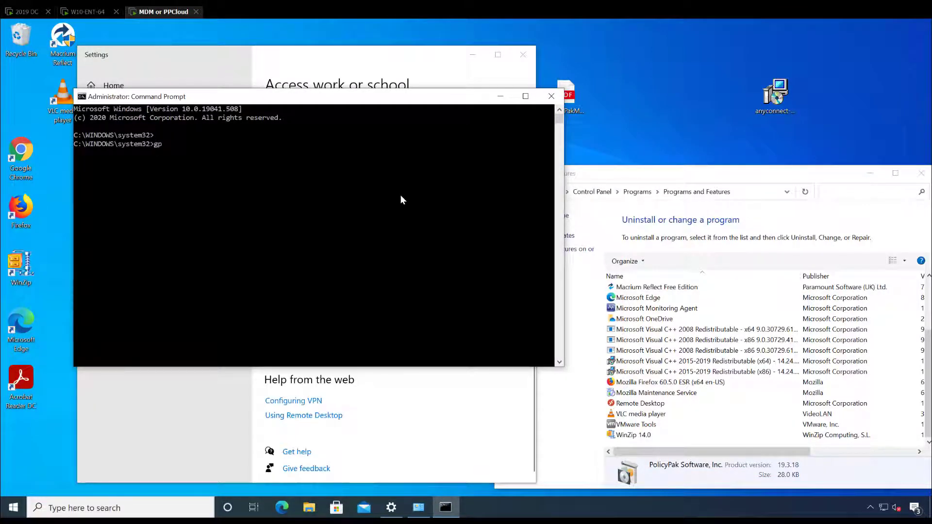
type("gpedit.msc")
key("Return")
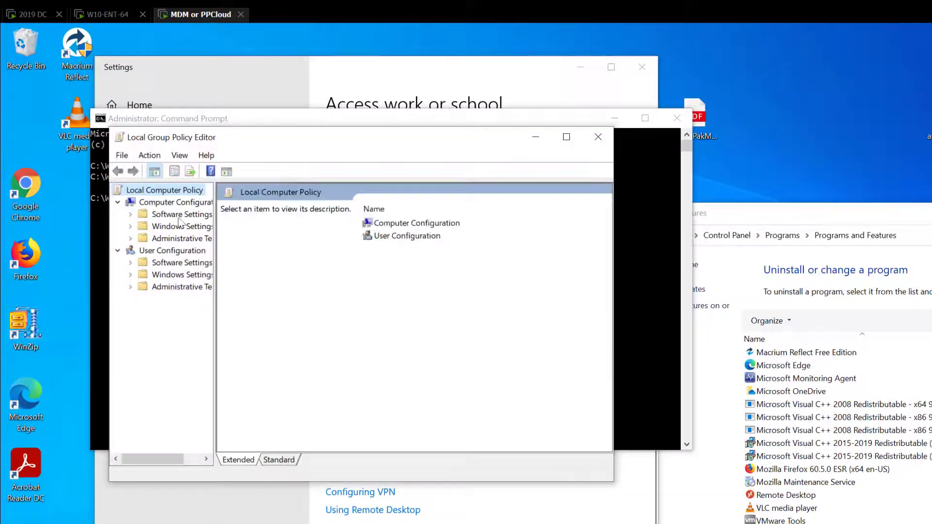
Browse to Local Policies > Security Options and confirm Accounts: Rename guest account is still Guest.
double_click(181, 226)
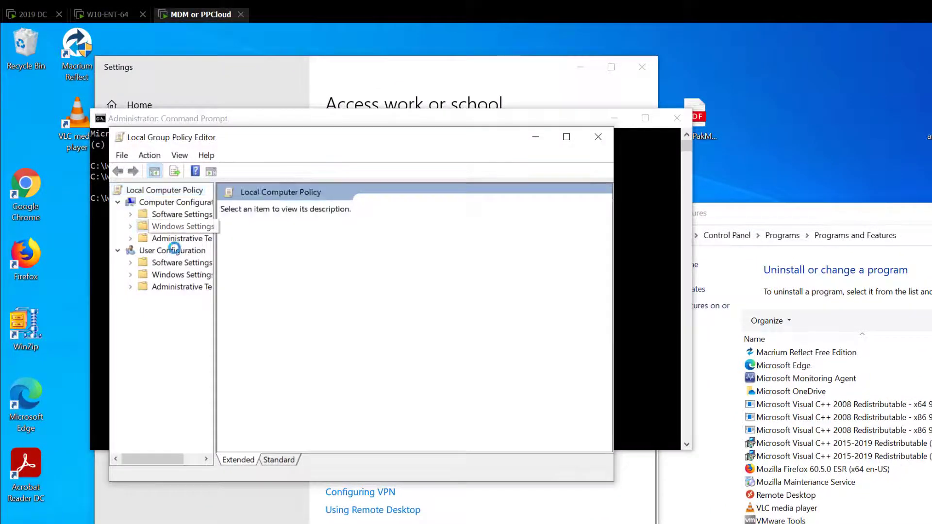
double_click(183, 274)
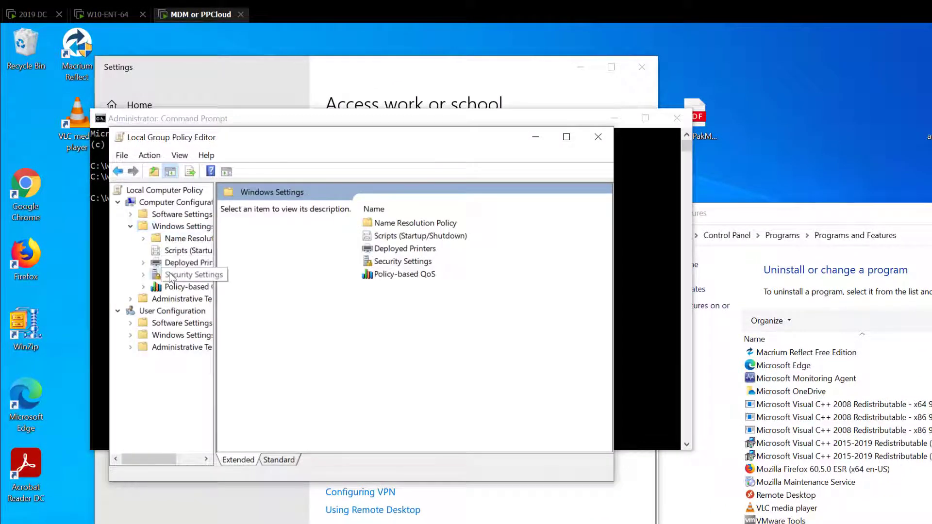
double_click(186, 299)
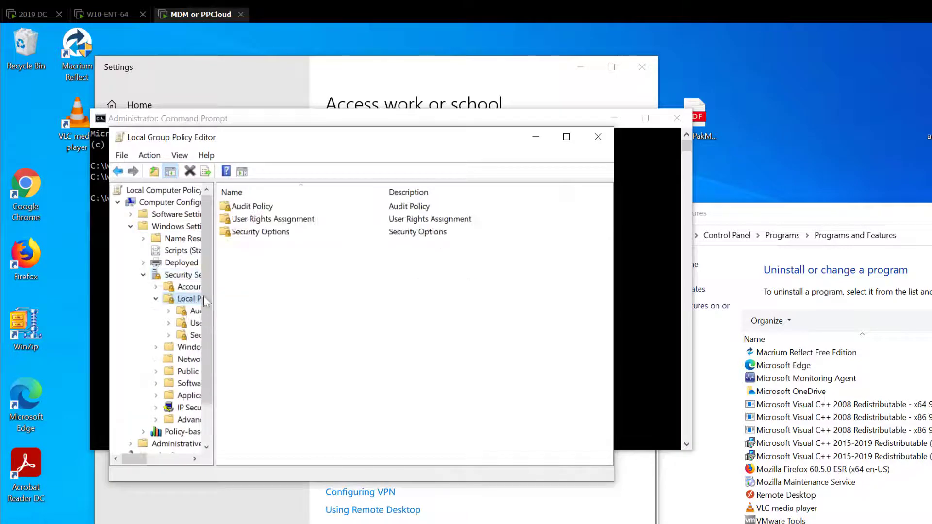
double_click(273, 232)
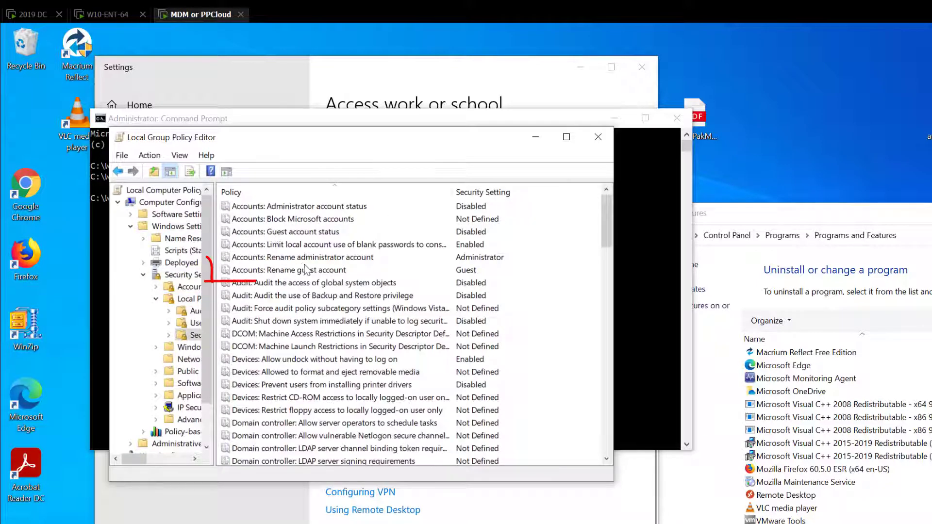
left_click(285, 271)
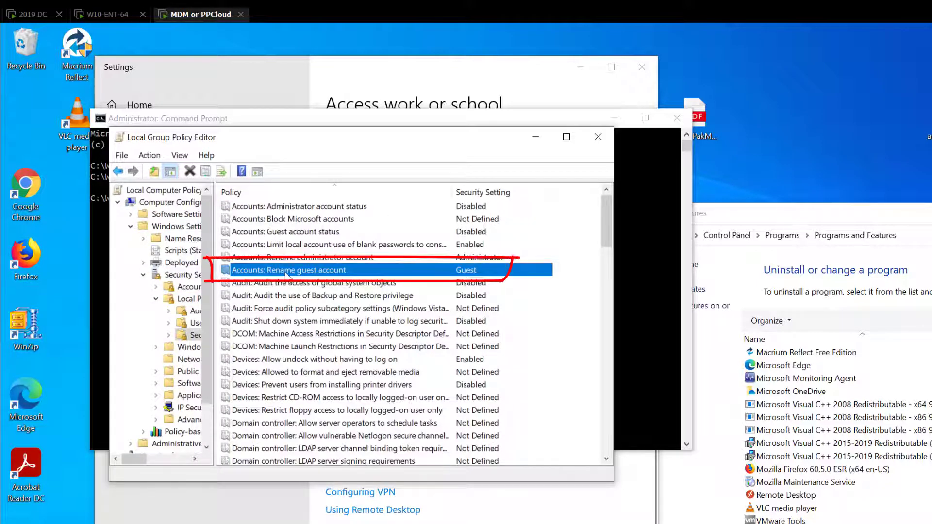
Close the Group Policy Editor and launch Registry Editor from a standard console, approving elevation.
left_click(598, 137)
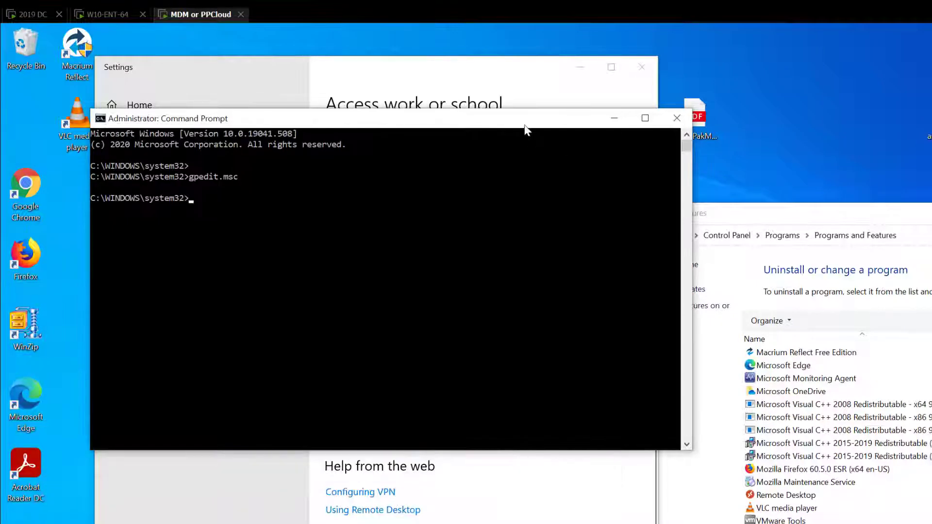
left_click_drag(524, 126, 931, 405)
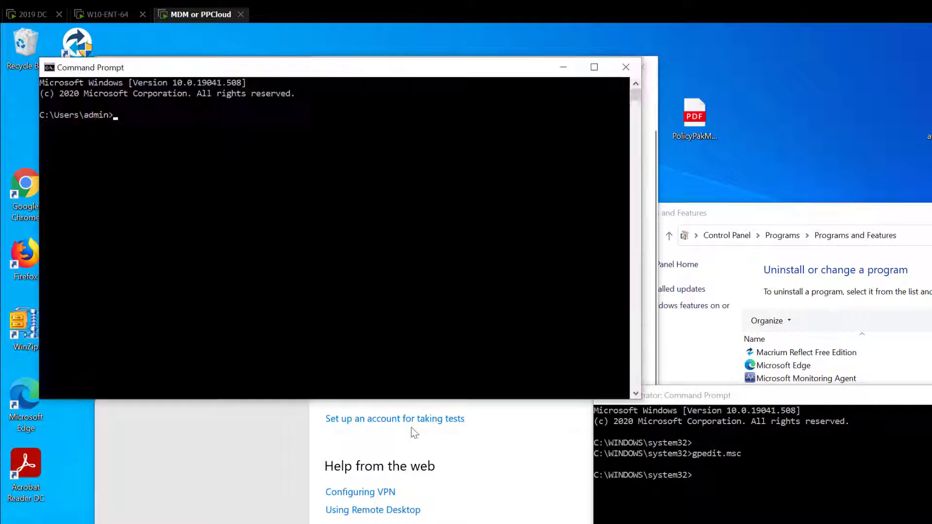
left_click(383, 311)
type("gp")
type("gedit")
key("Return")
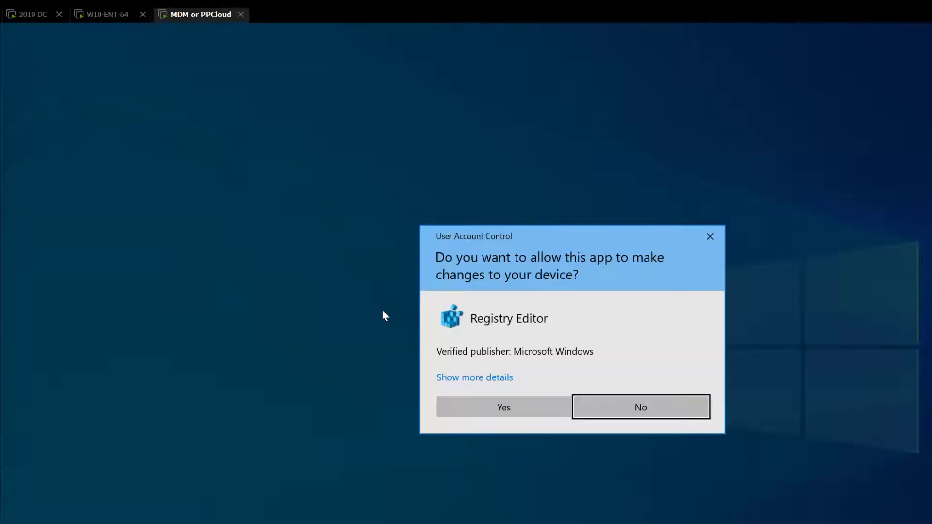
left_click(508, 409)
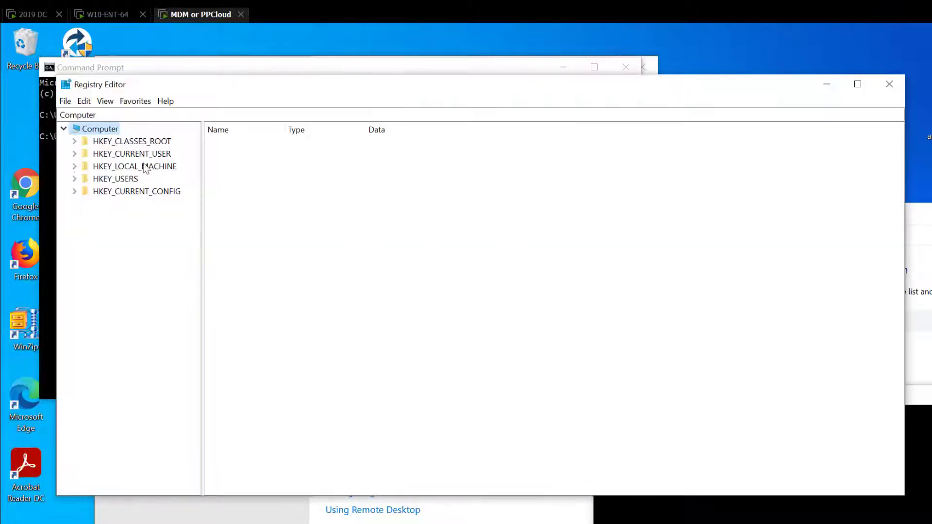
Browse to HKEY_CURRENT_USER\Control Panel\Mouse and check DoubleClickSpeed is 500.
double_click(145, 154)
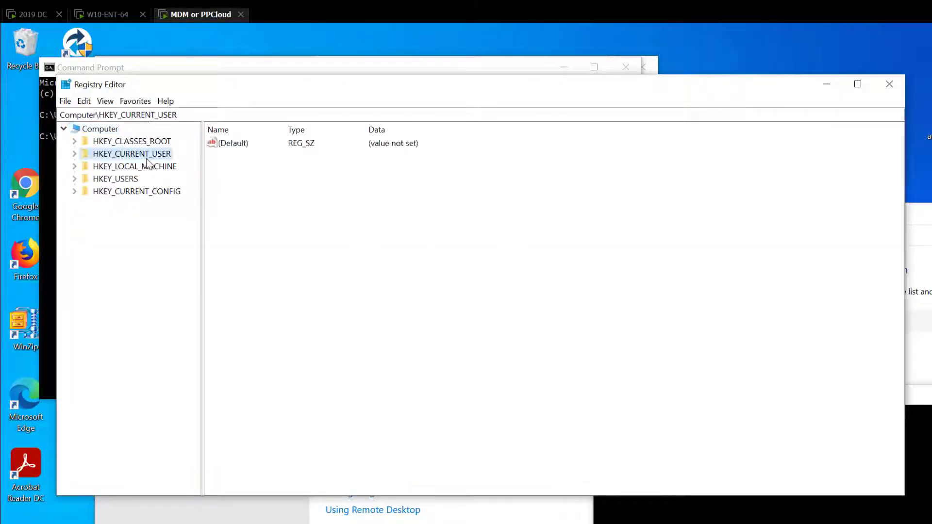
double_click(134, 191)
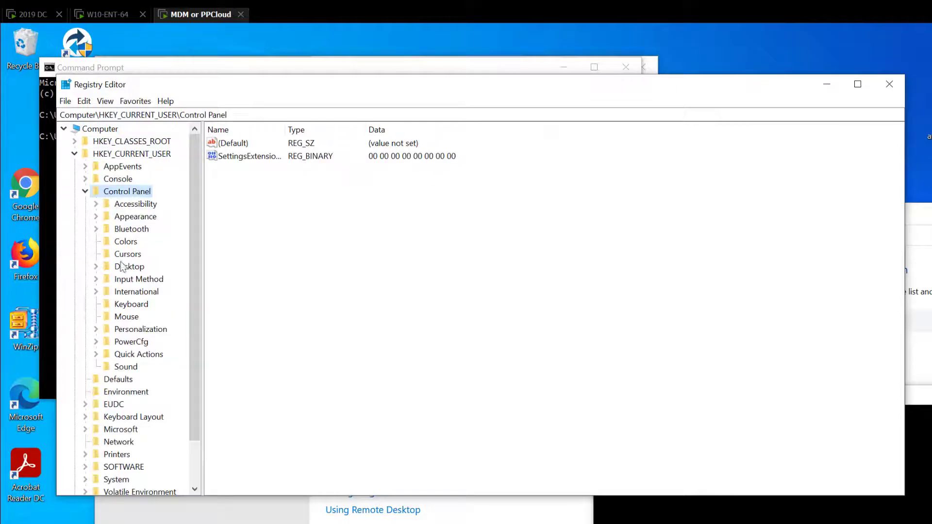
left_click(127, 317)
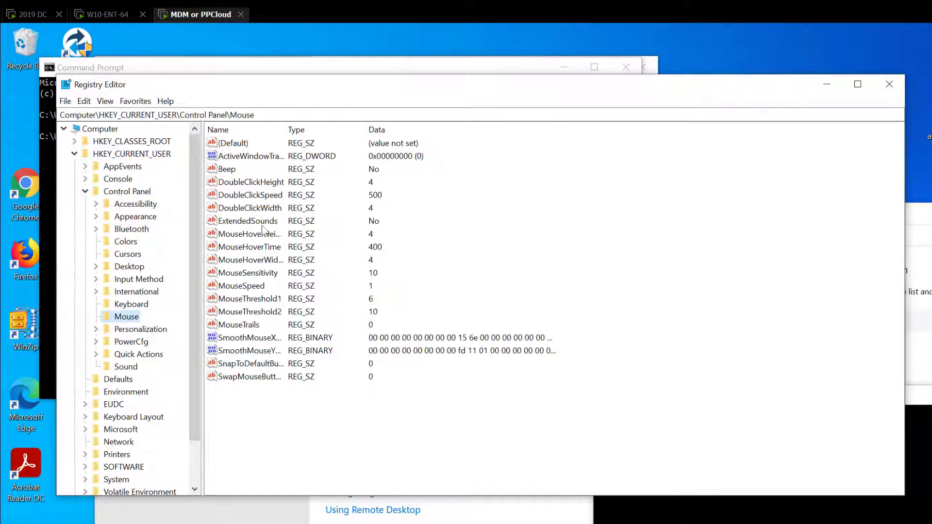
left_click(256, 195)
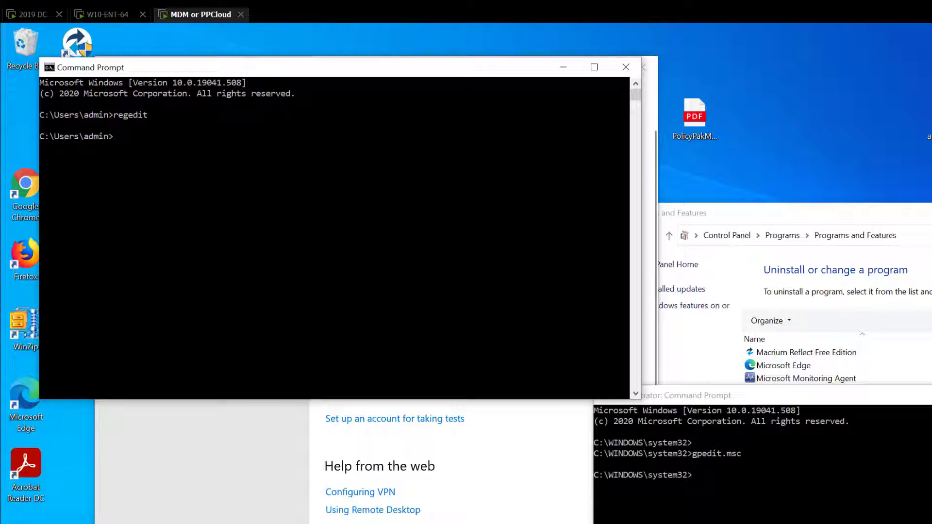
View the seven PolicyPak folders on DVD Drive (D:) in File Explorer, then close it.
key("super+e")
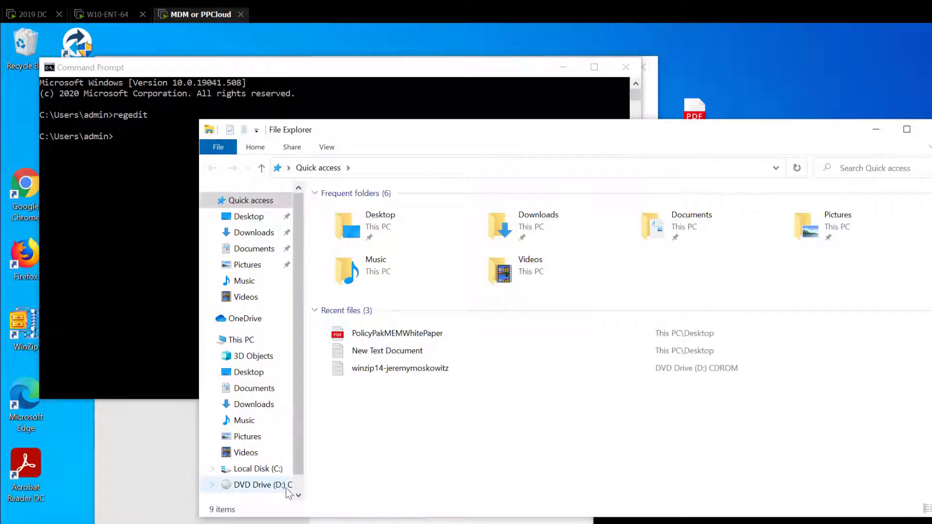
left_click(287, 489)
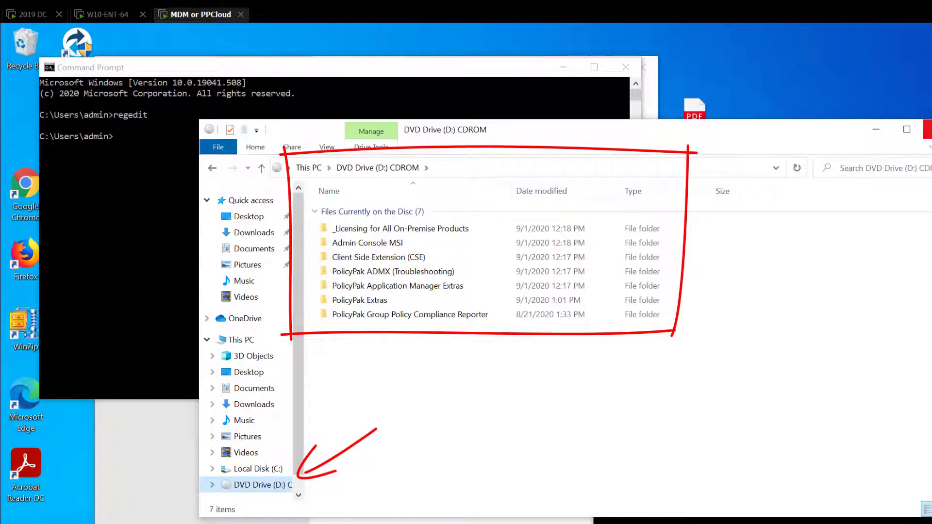
left_click(924, 130)
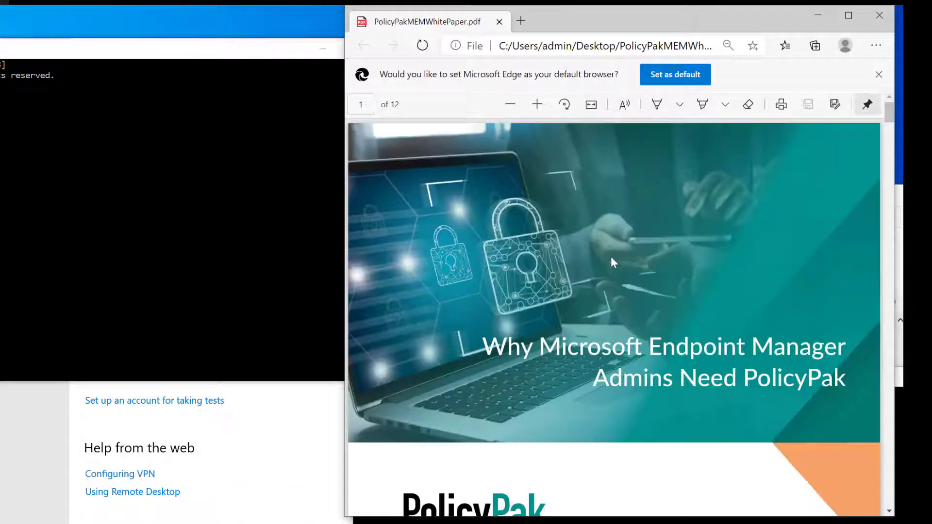
Scroll down and back up through the PolicyPak whitepaper pages.
scroll(627, 295, "down", 10)
scroll(630, 297, "up", 10)
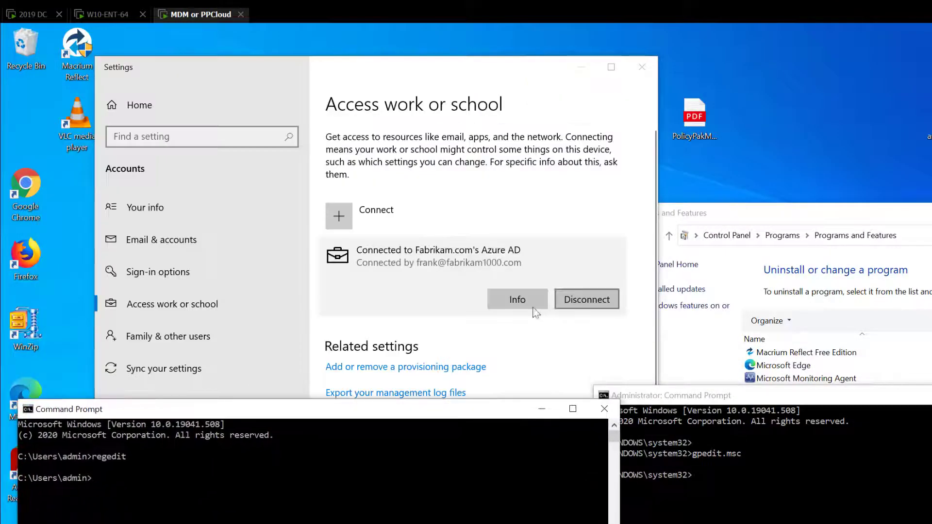
Sync the Fabrikam.com connection so Packaged PolicyPak Settings shows EnforcementCompleted.
left_click(518, 303)
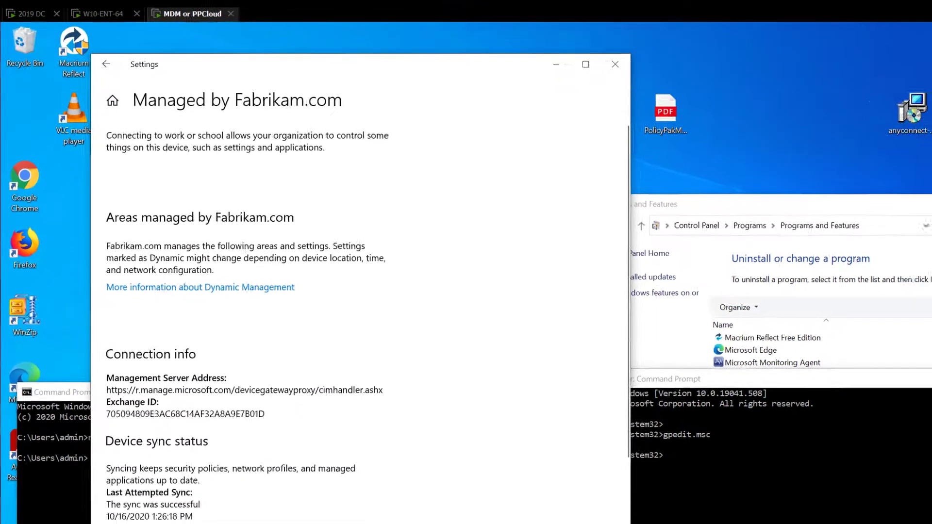
left_click(124, 492)
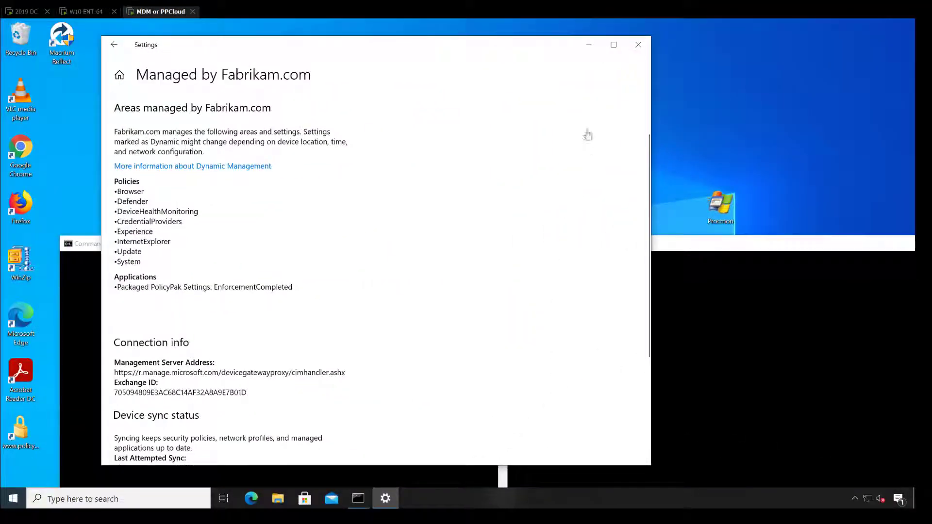
left_click(637, 46)
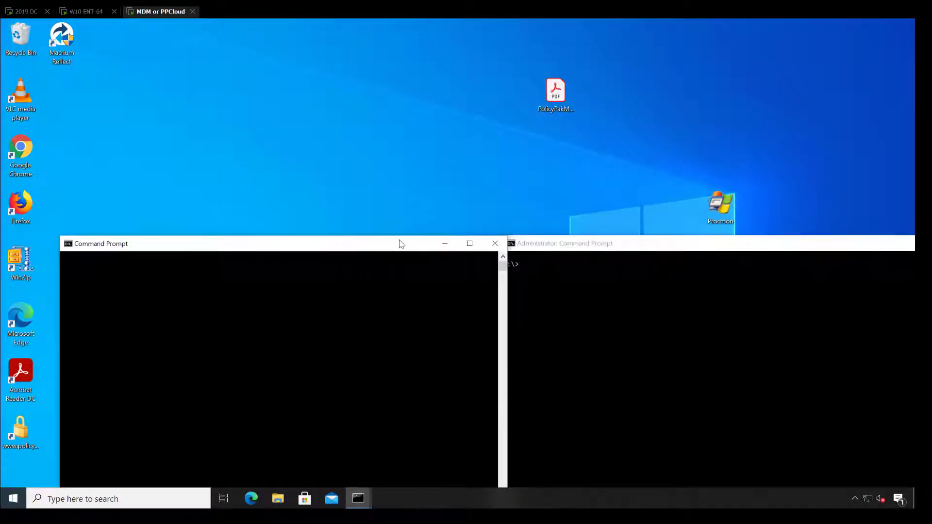
left_click(253, 183)
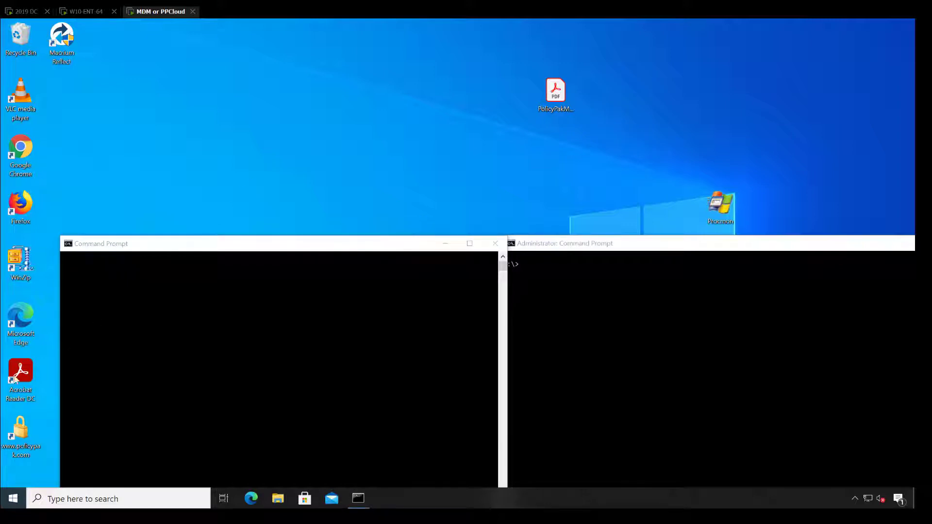
double_click(21, 436)
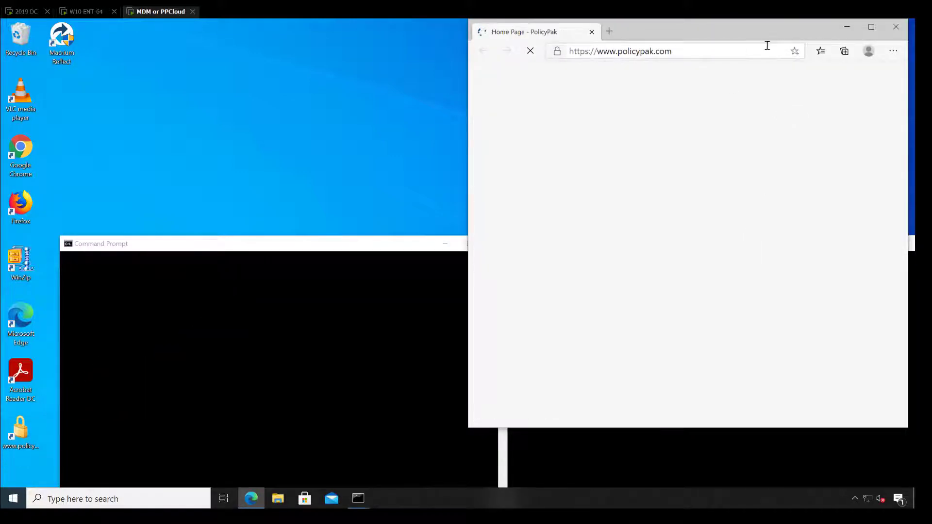
left_click_drag(884, 27, 809, 114)
left_click(810, 114)
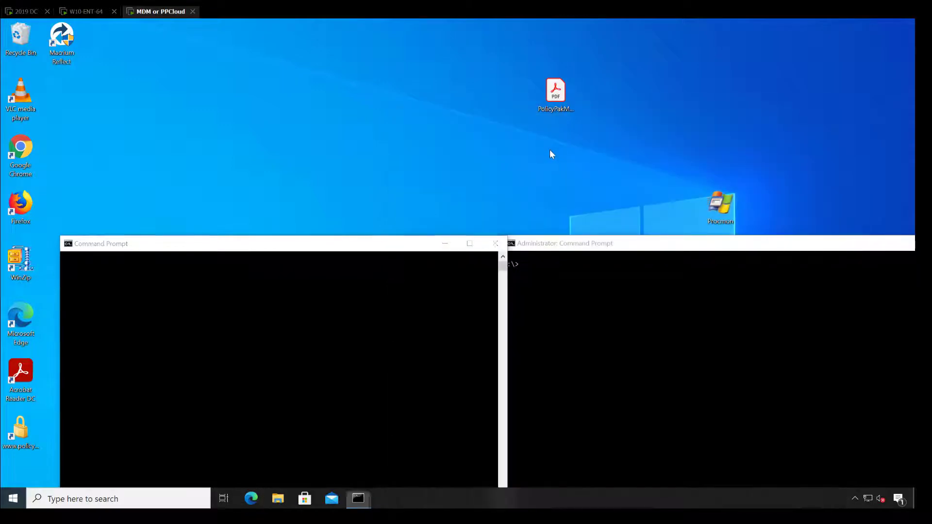
Open PolicyPakMEMWhitePaper.pdf in Acrobat Reader, scroll it, then close it back to the desktop.
double_click(556, 100)
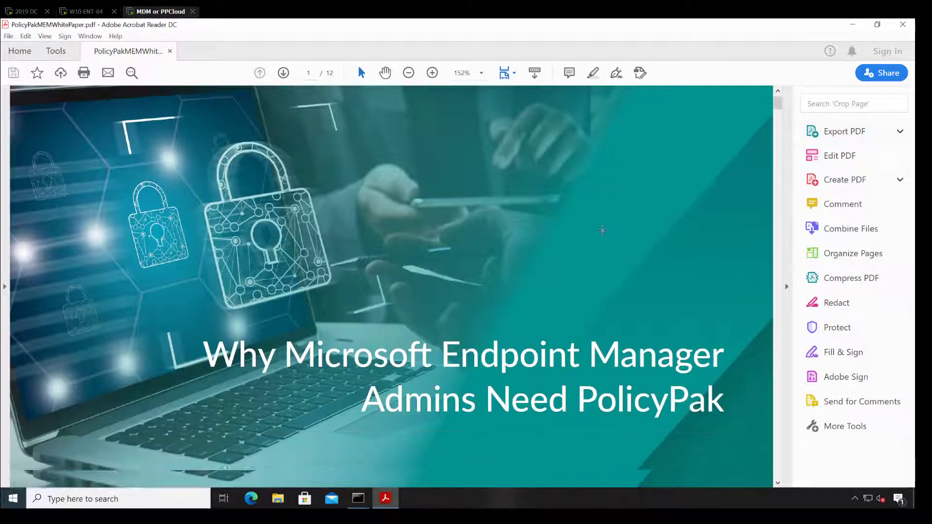
scroll(602, 231, "down", 1)
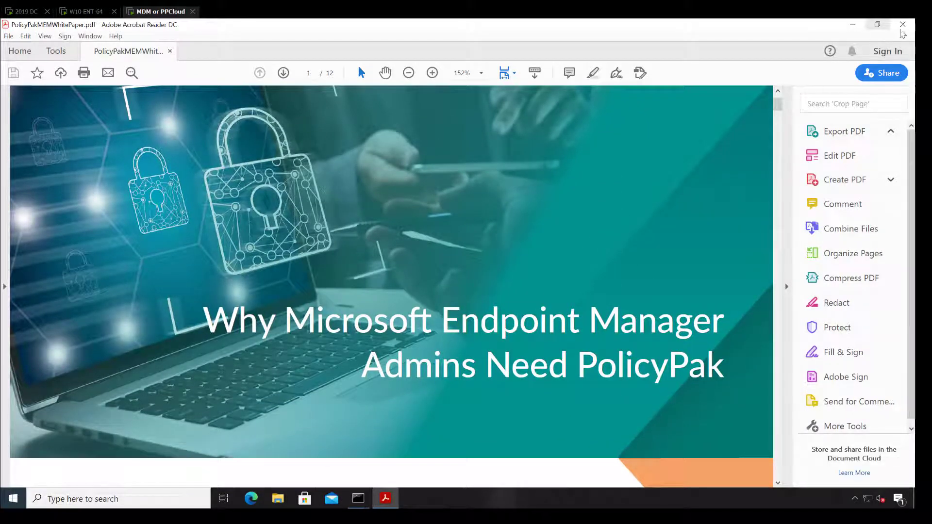
left_click(903, 24)
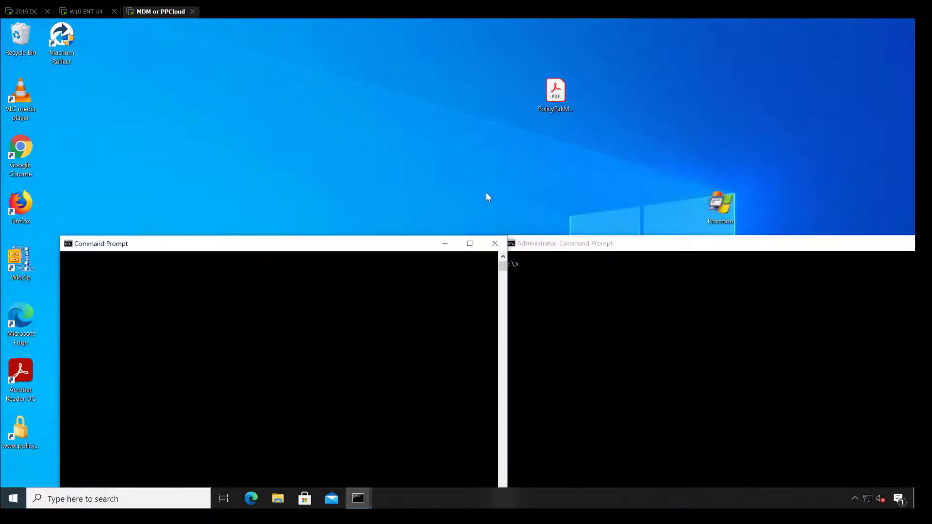
left_click(487, 196)
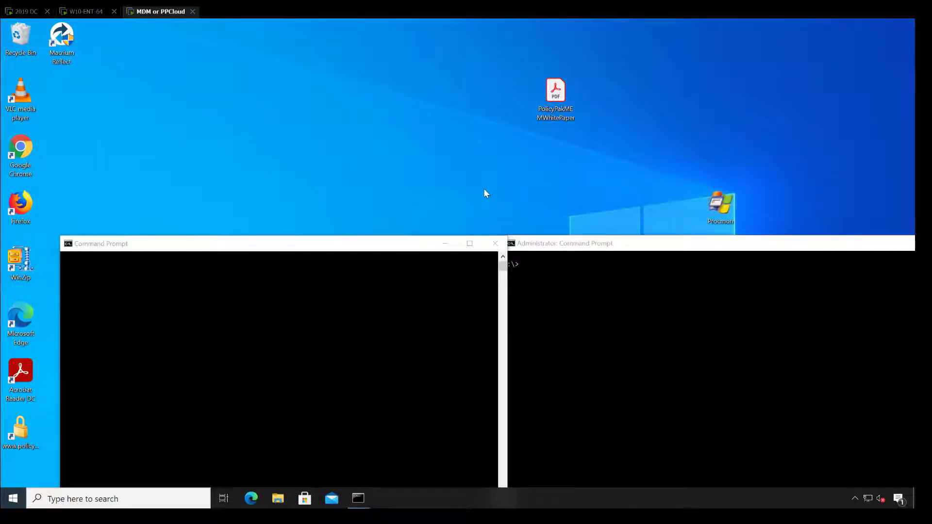
Briefly open and close File Explorer, then run gpedit.msc from the administrator command prompt.
left_click(277, 498)
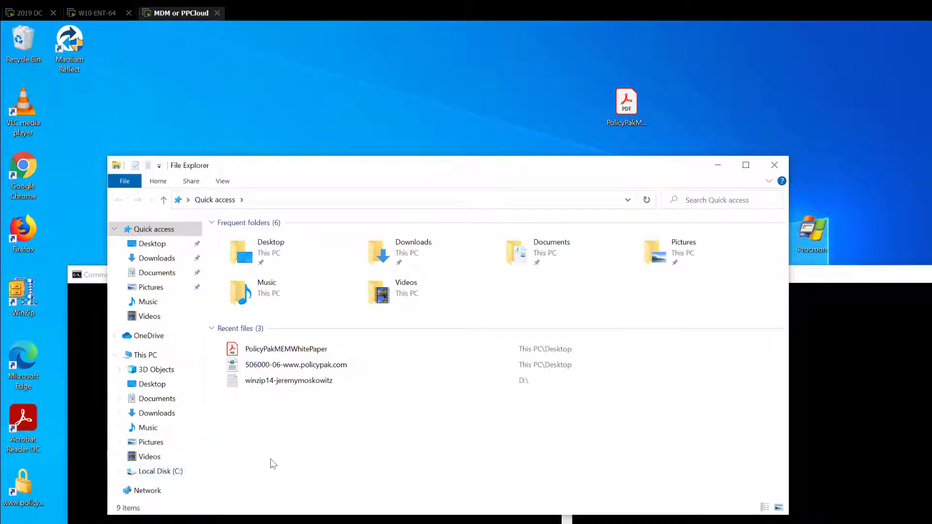
left_click(774, 165)
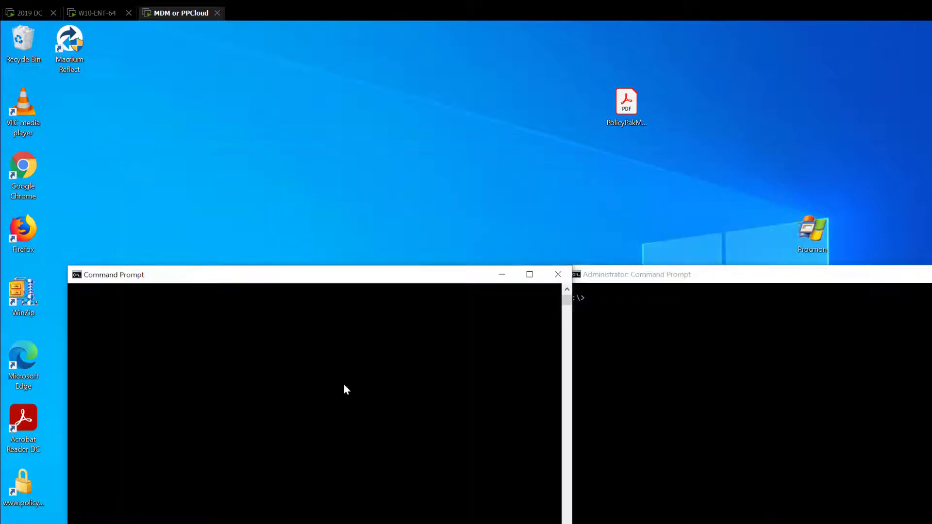
left_click(318, 394)
left_click(714, 390)
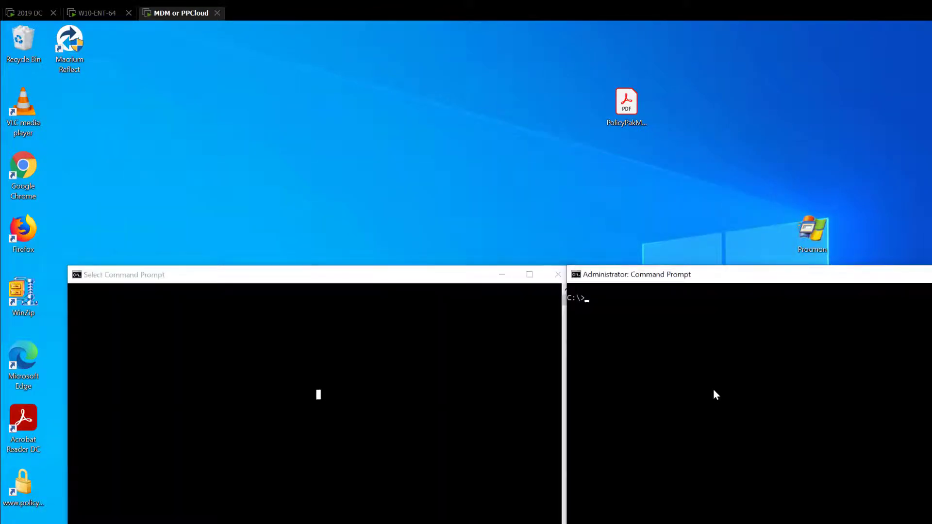
type("gpedit.msc")
key("Return")
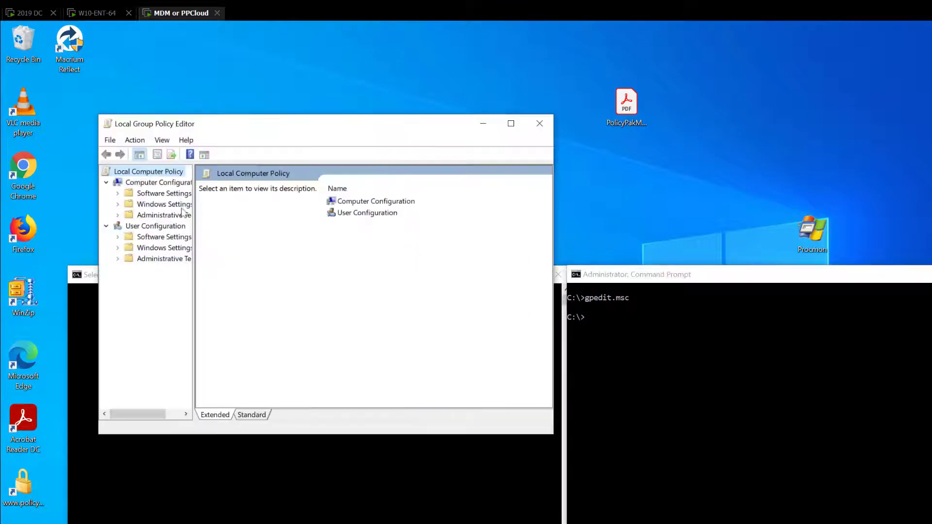
Confirm Security Options' Accounts: Rename guest account is now ppGuest, then close the editor.
double_click(165, 205)
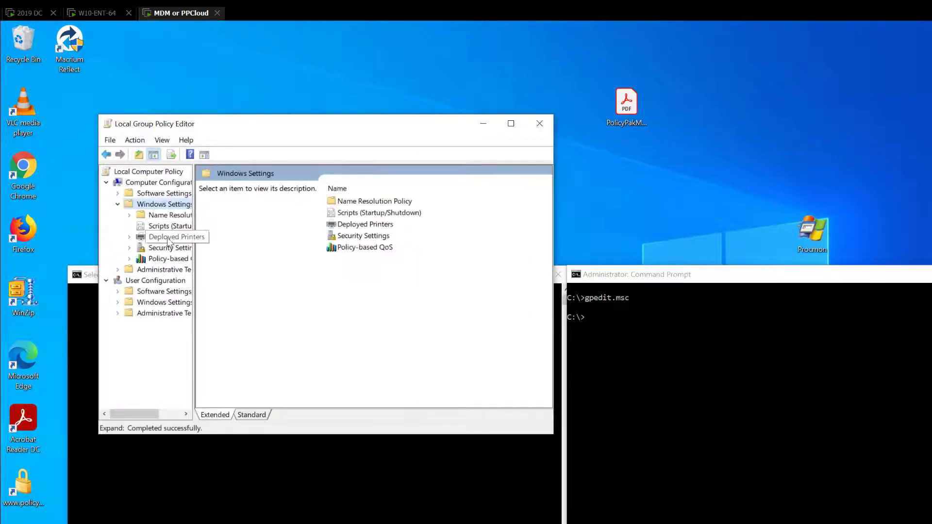
double_click(179, 249)
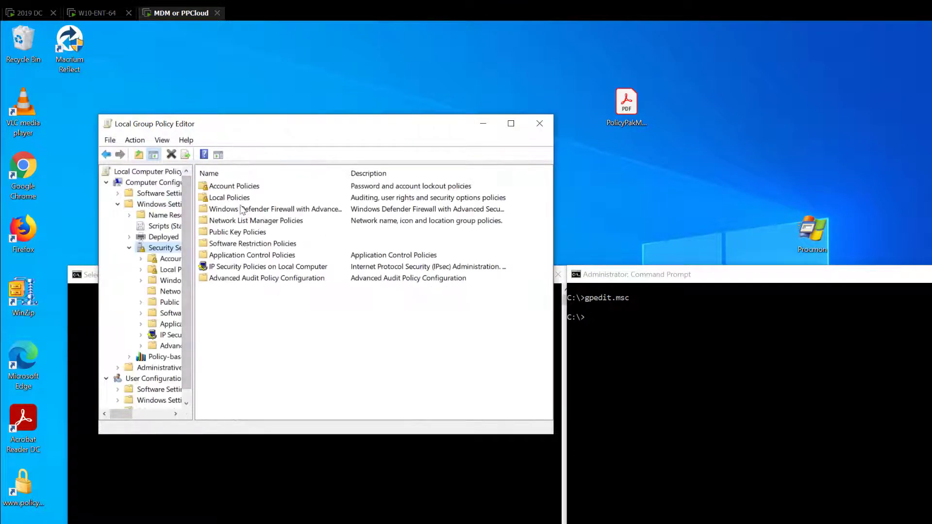
double_click(235, 199)
double_click(235, 210)
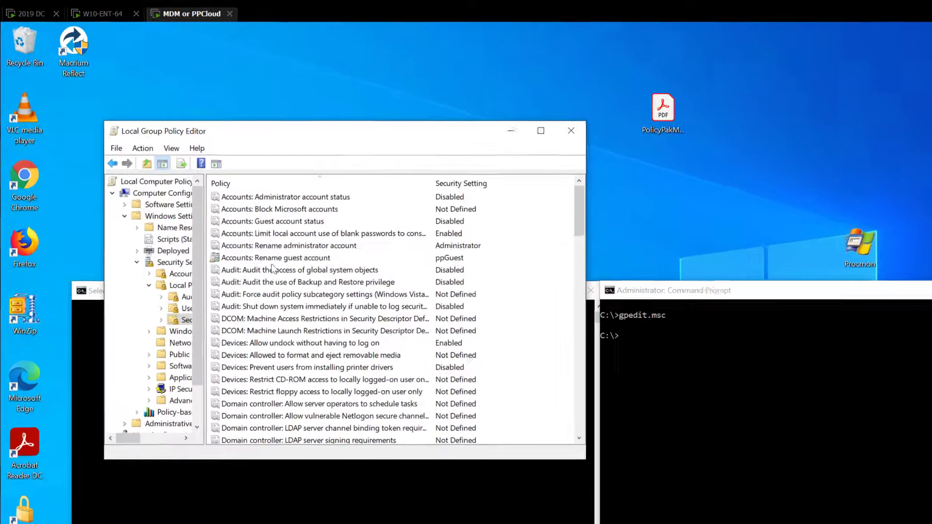
double_click(272, 257)
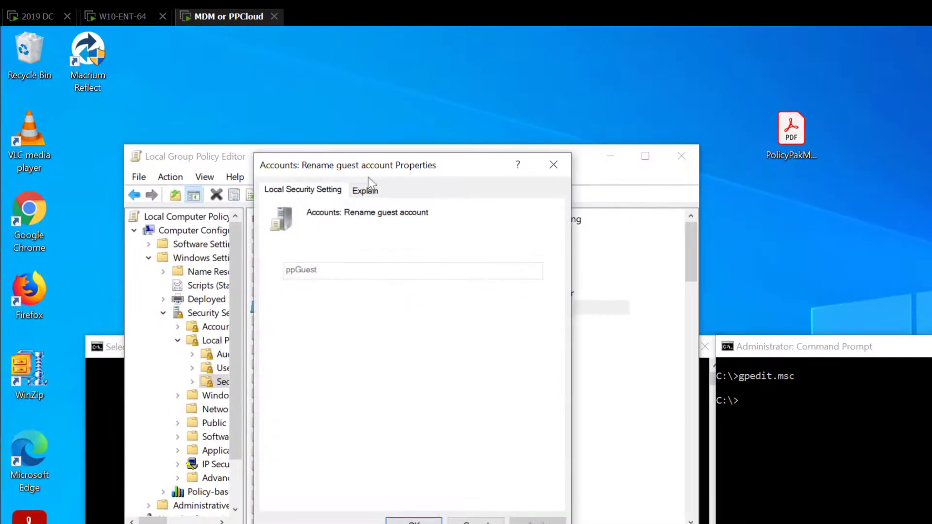
left_click_drag(401, 181, 708, 245)
key("Escape")
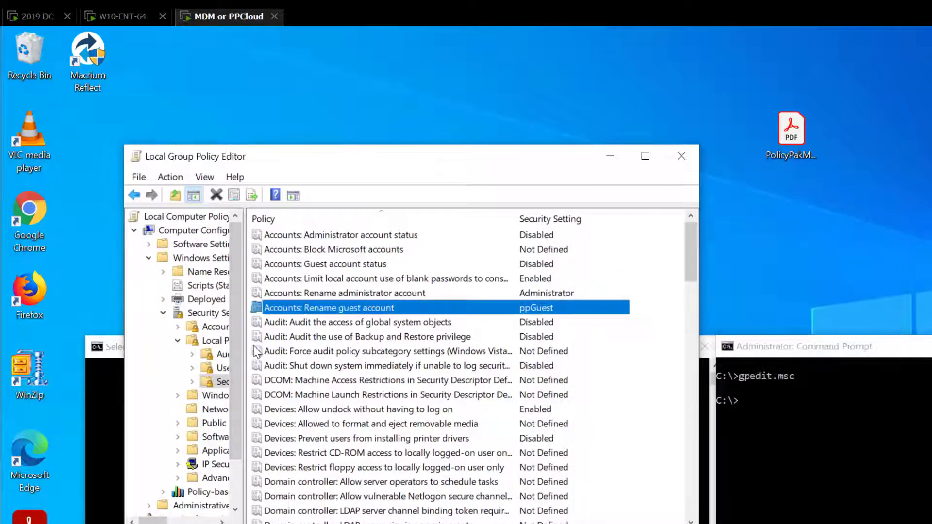
left_click_drag(236, 349, 315, 349)
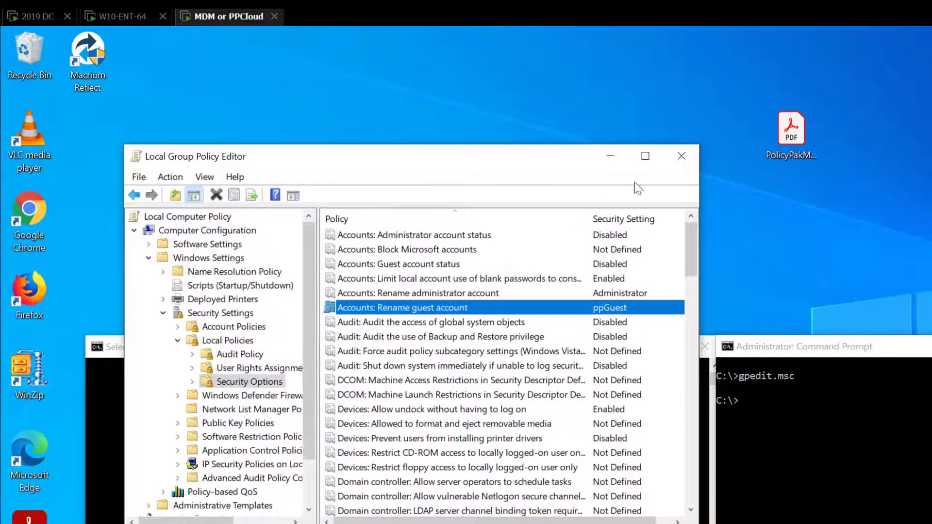
left_click(682, 156)
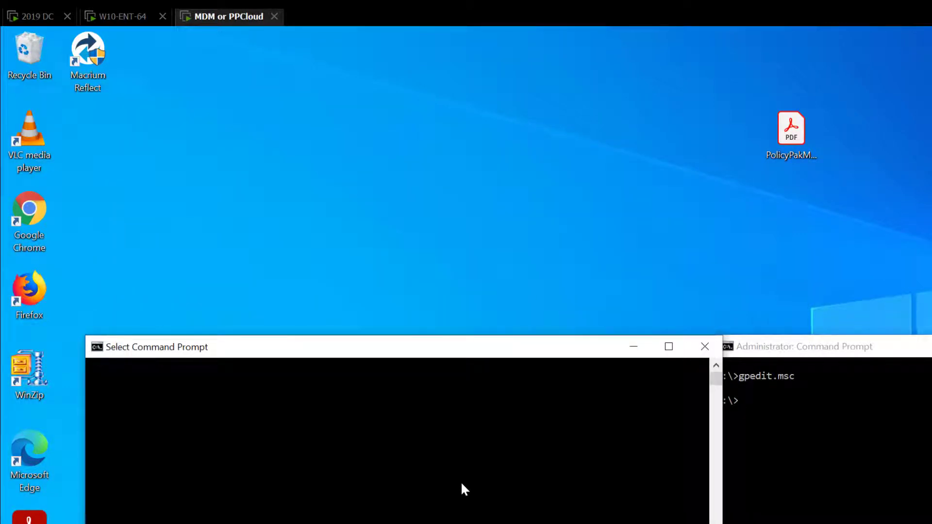
Run regedit, confirm HKCU Control Panel\Mouse DoubleClickSpeed is now 604, then close it.
key("Escape")
type("regedit")
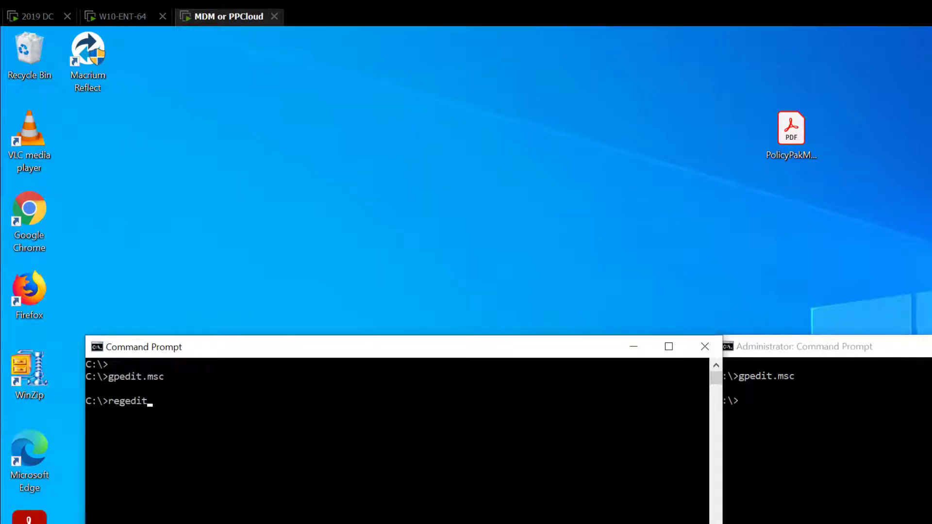
key("Return")
left_click(559, 467)
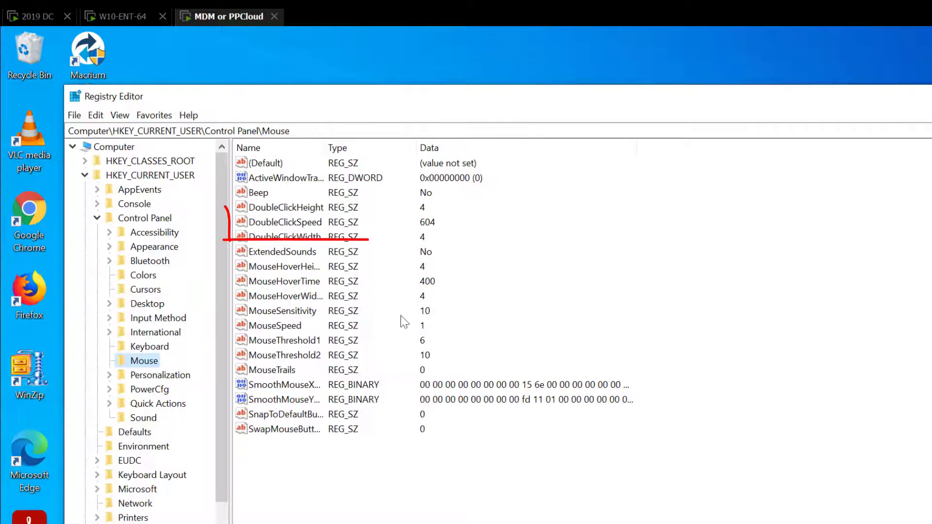
left_click(294, 225)
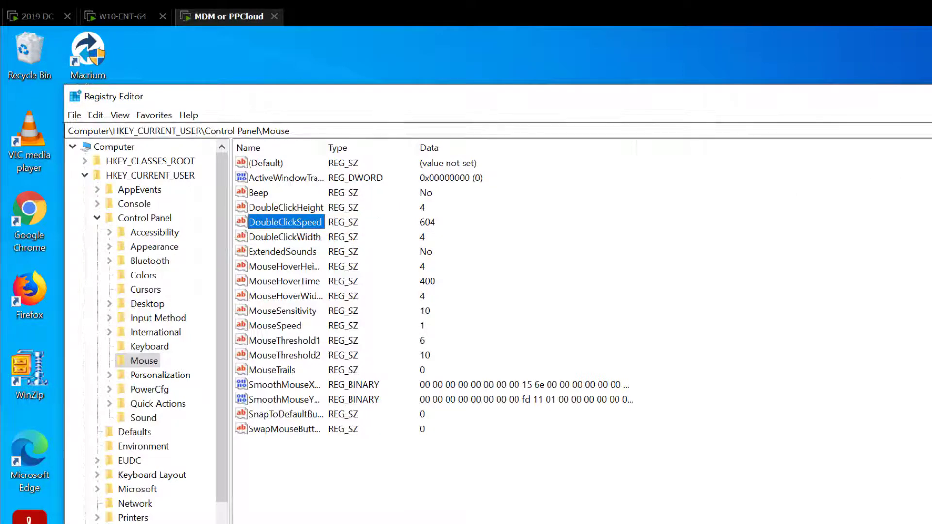
key("alt+F4")
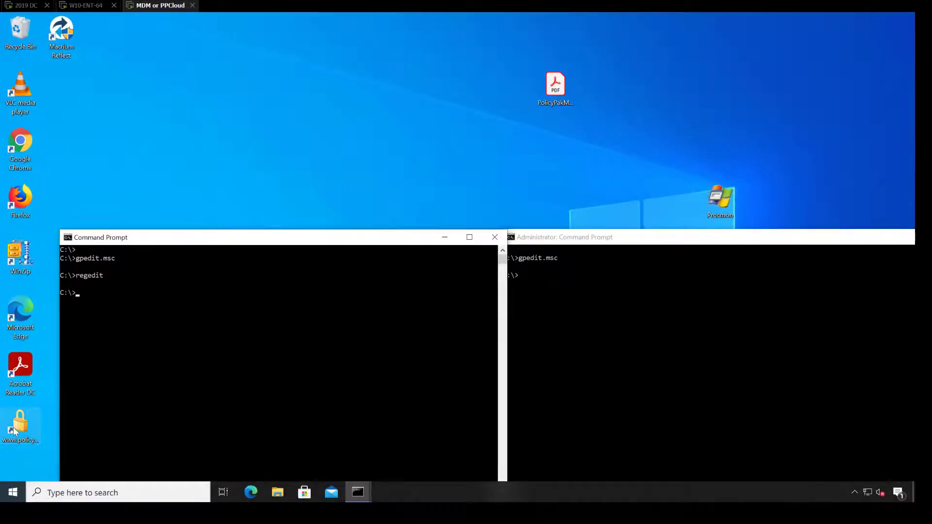
Launch Control Panel and confirm it lists only Date and Time and Sound.
left_click(17, 429)
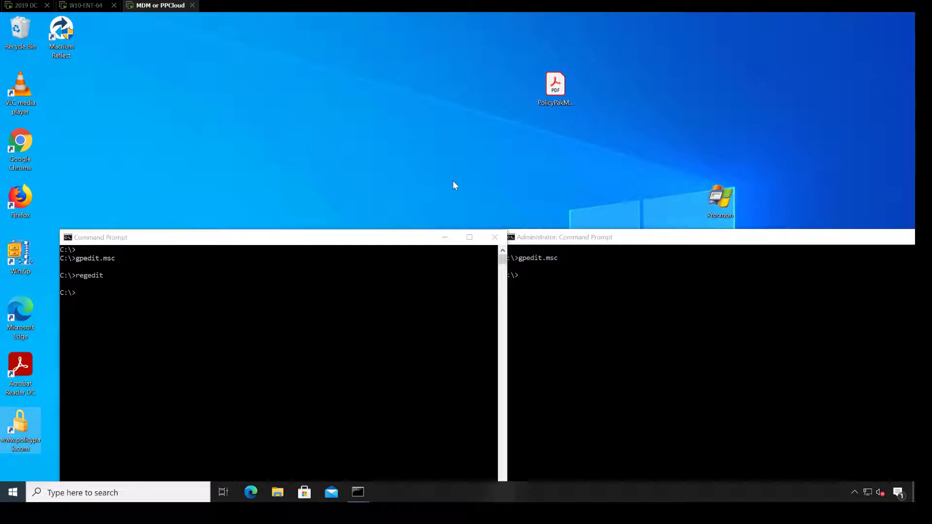
key("super")
type("control")
key("Return")
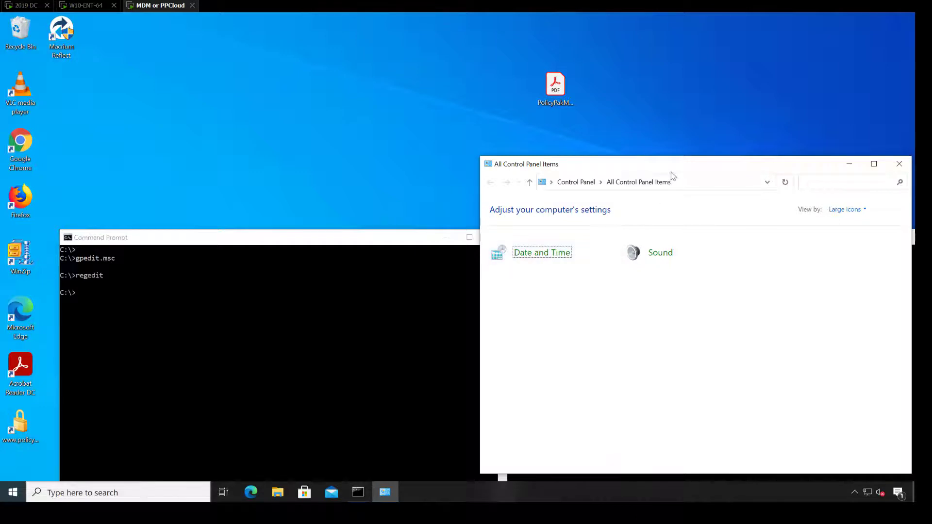
left_click_drag(673, 174, 599, 179)
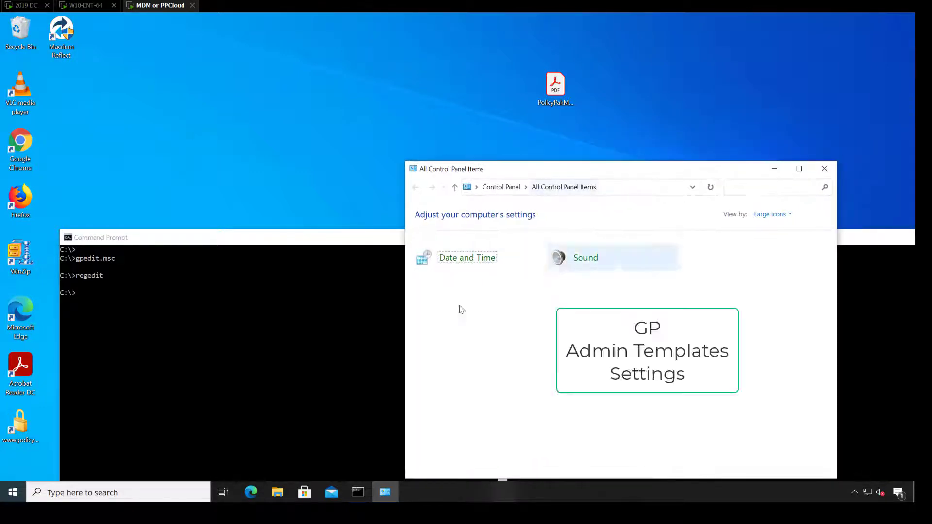
Close Control Panel and return to the 2019 DC remote session.
left_click(21, 425)
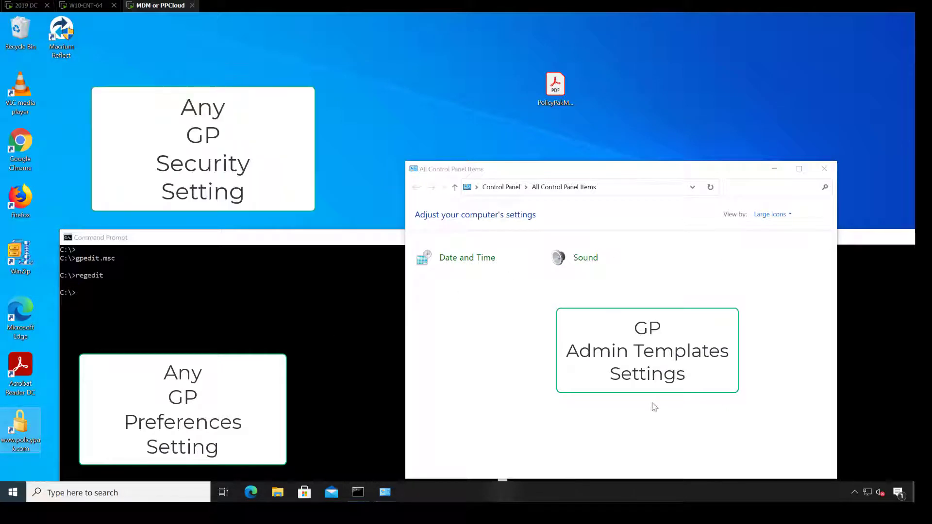
left_click(824, 168)
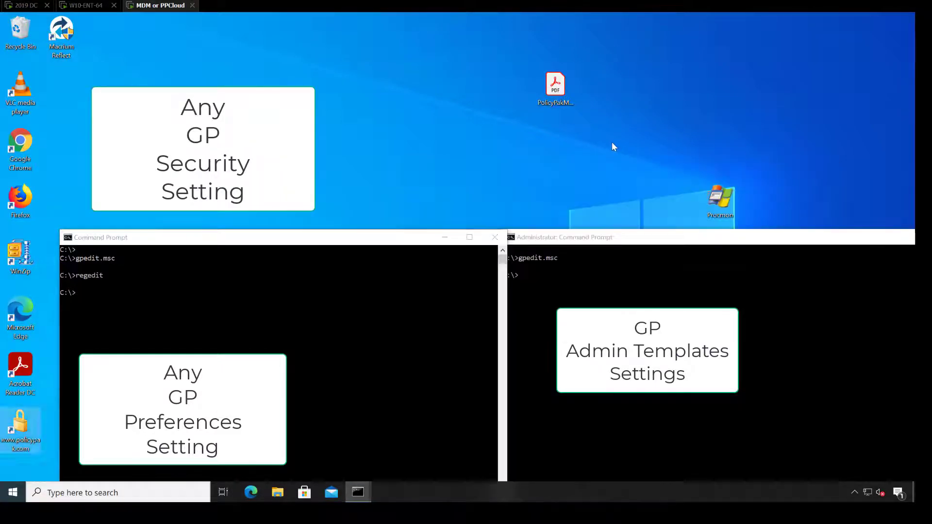
left_click(555, 87)
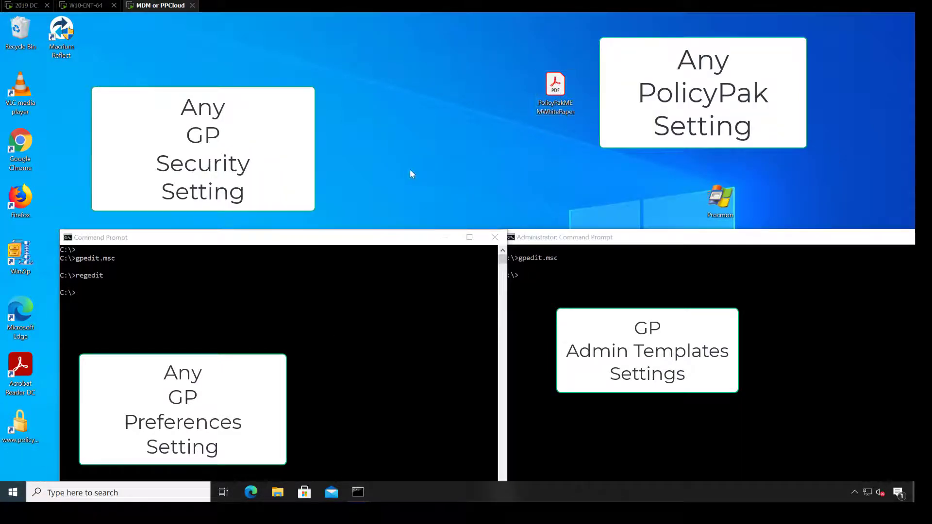
left_click(24, 6)
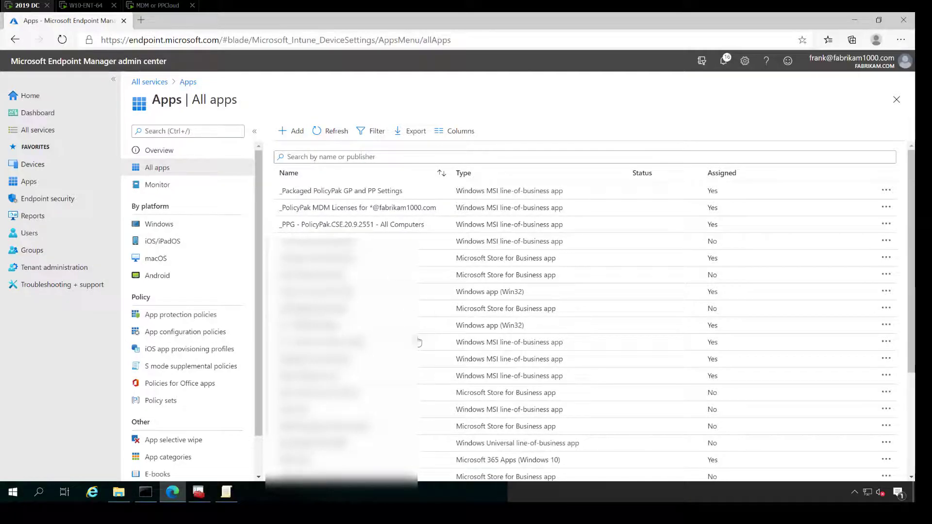